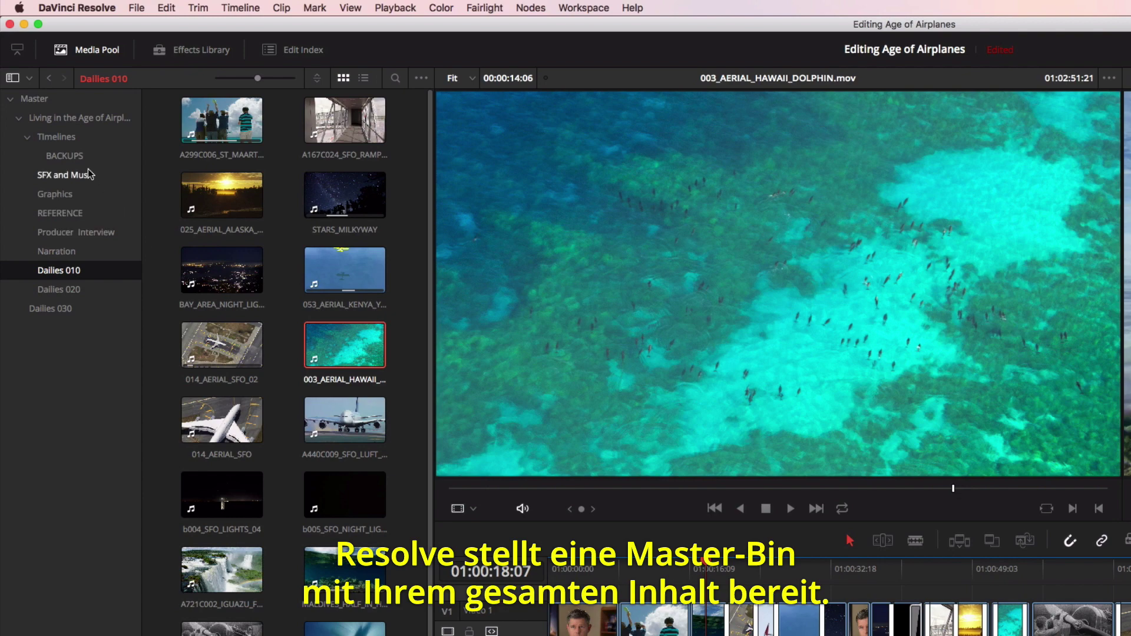
- Create a new bin under the Master bin and name it "Dailies 030"
left_click(34, 100)
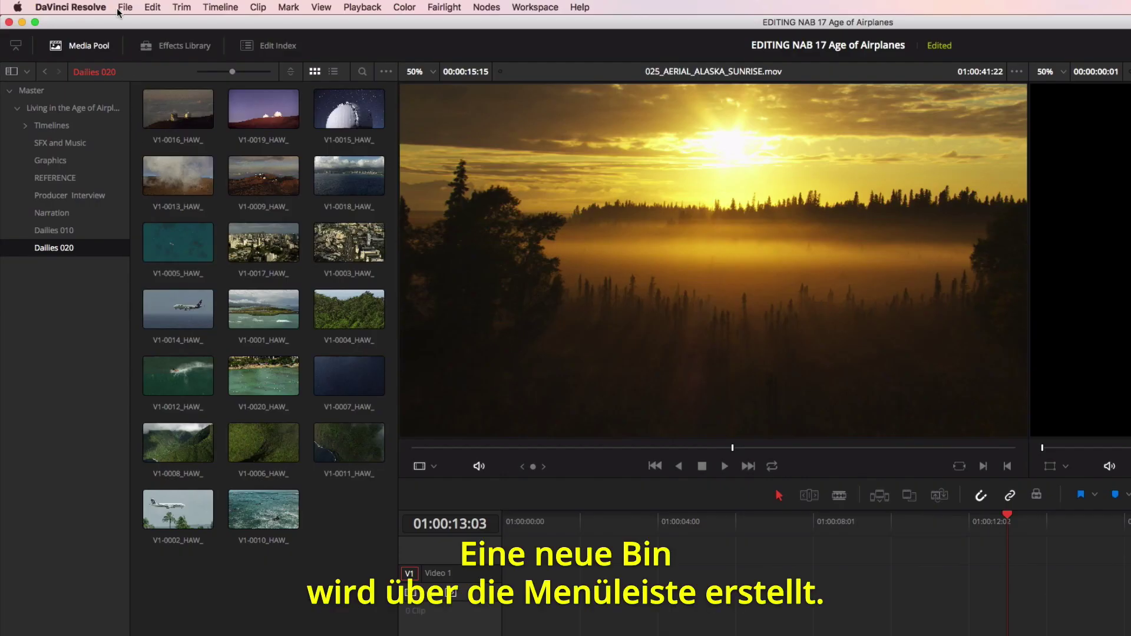
left_click(85, 5)
left_click(85, 27)
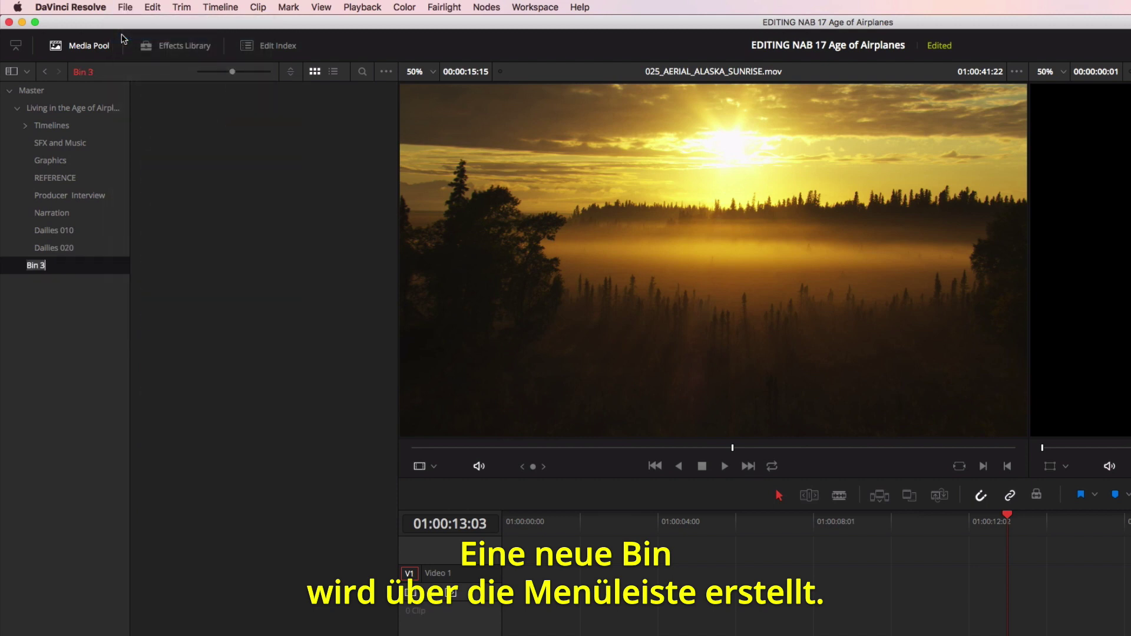
type("Dailies")
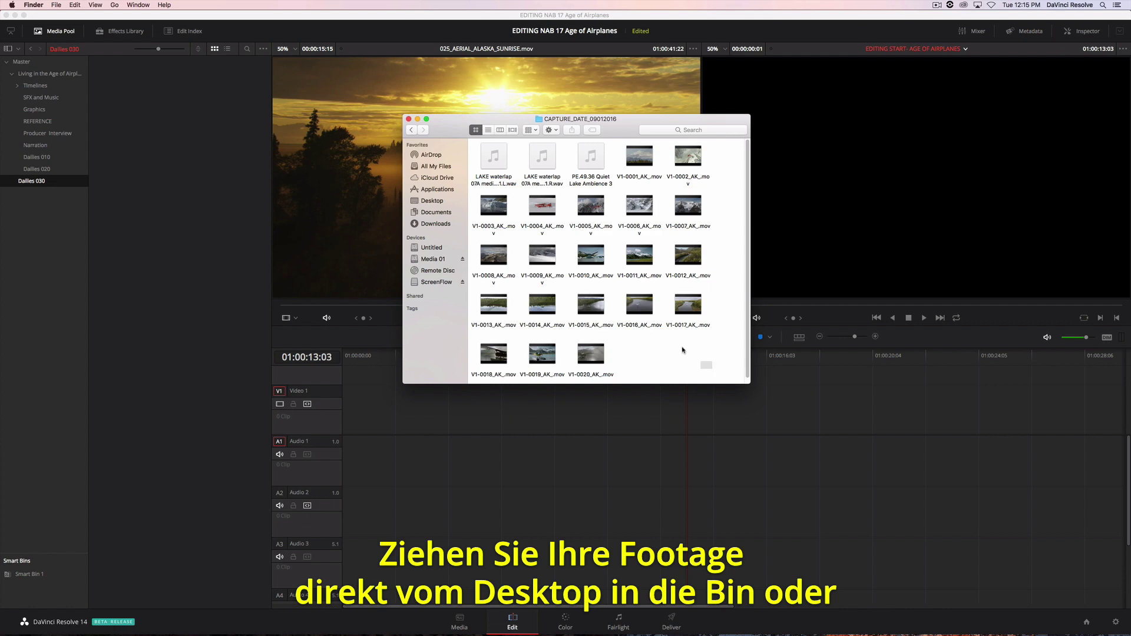
- Import all footage and audio files from the CAPTURE_DATE_09012016 folder into the Dailies 030 bin
left_click_drag(712, 369, 136, 199)
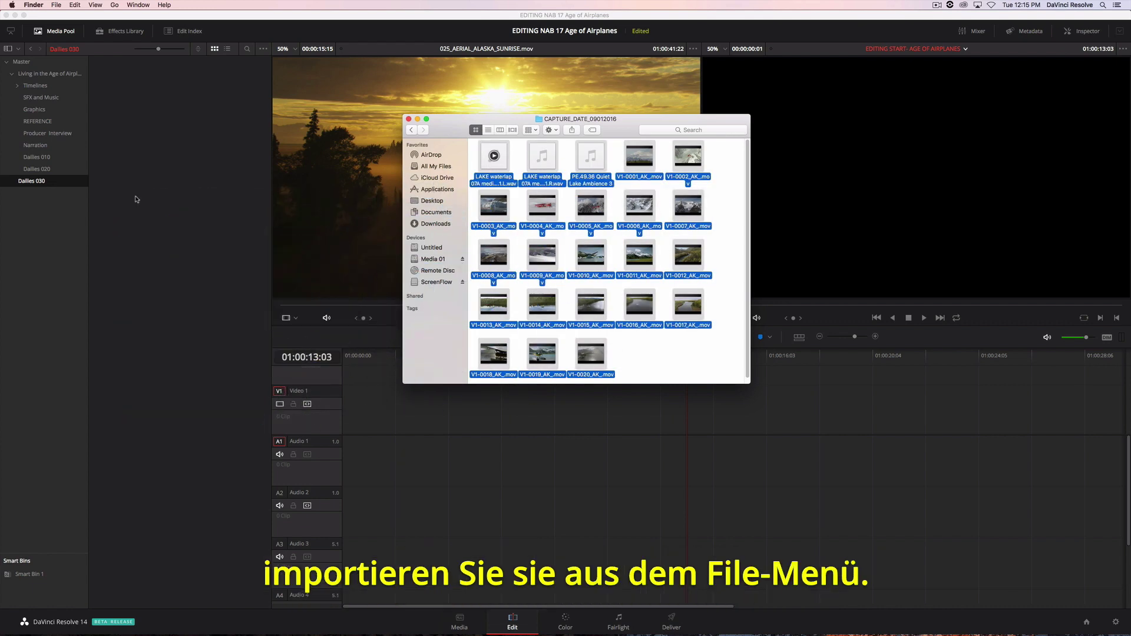
left_click(85, 201)
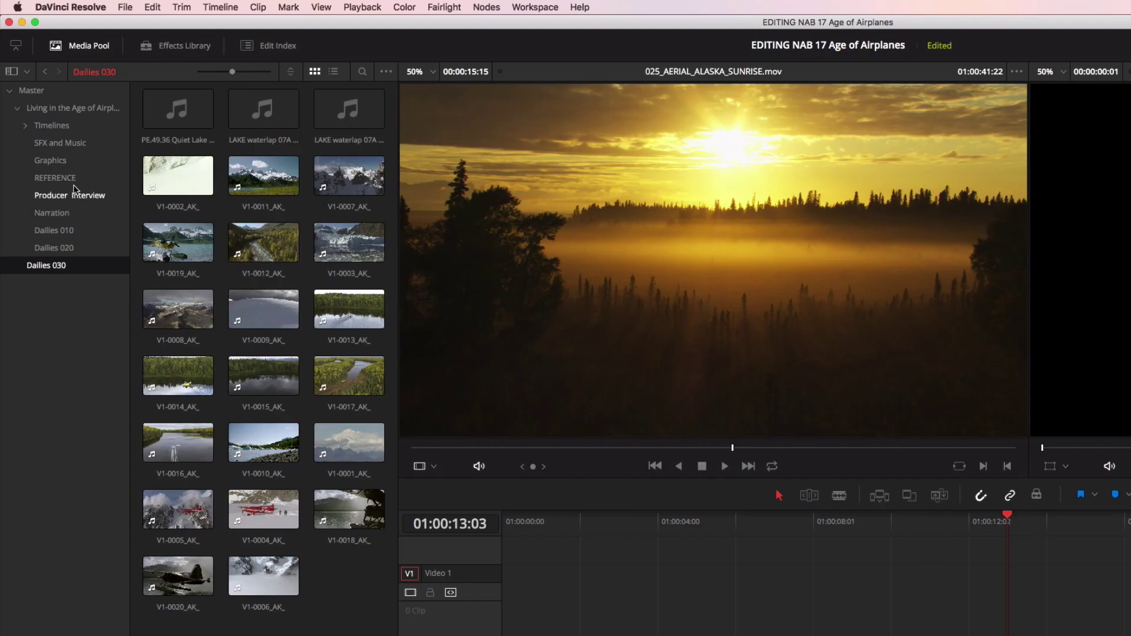
- Open the SFX and Music bin in a separate window and move the three audio clips from Dailies 030 into it
right_click(44, 100)
left_click(124, 193)
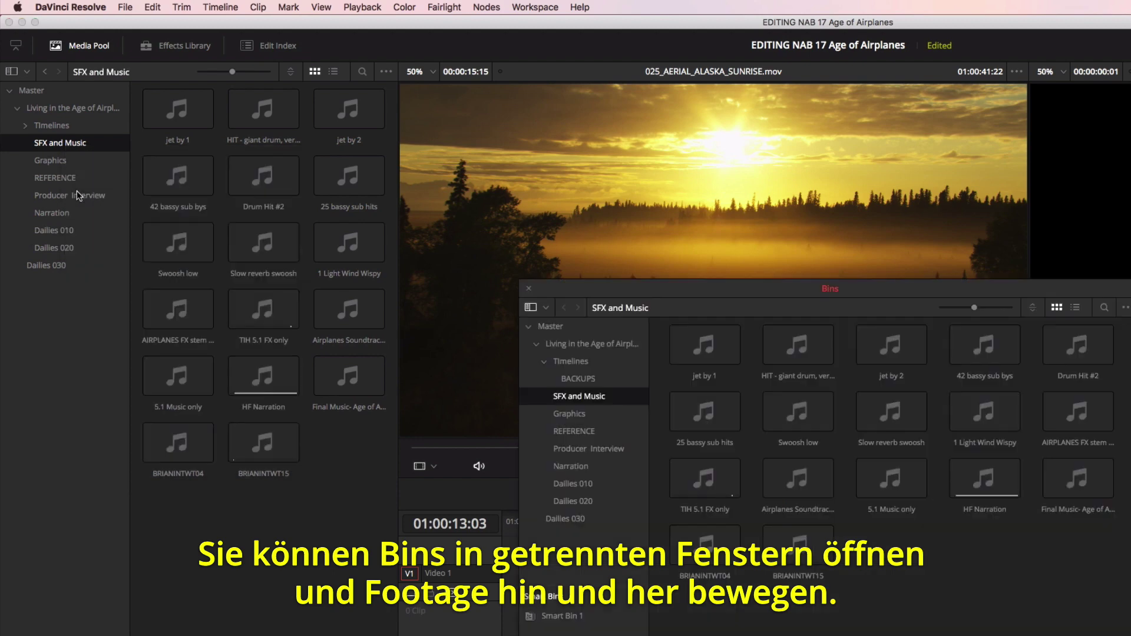
left_click_drag(139, 115, 1019, 580)
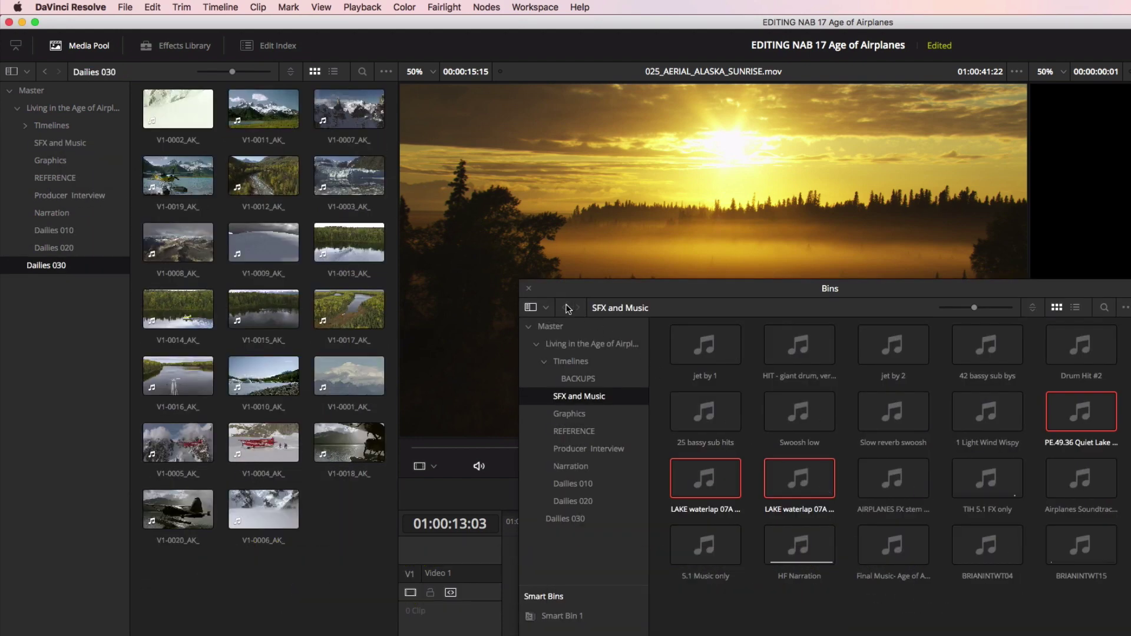
left_click(529, 288)
- Enlarge the clip thumbnails slightly, then show Dailies 030 as a list and toggle the Duration column before applying the Basic Layout
left_click_drag(232, 71, 237, 72)
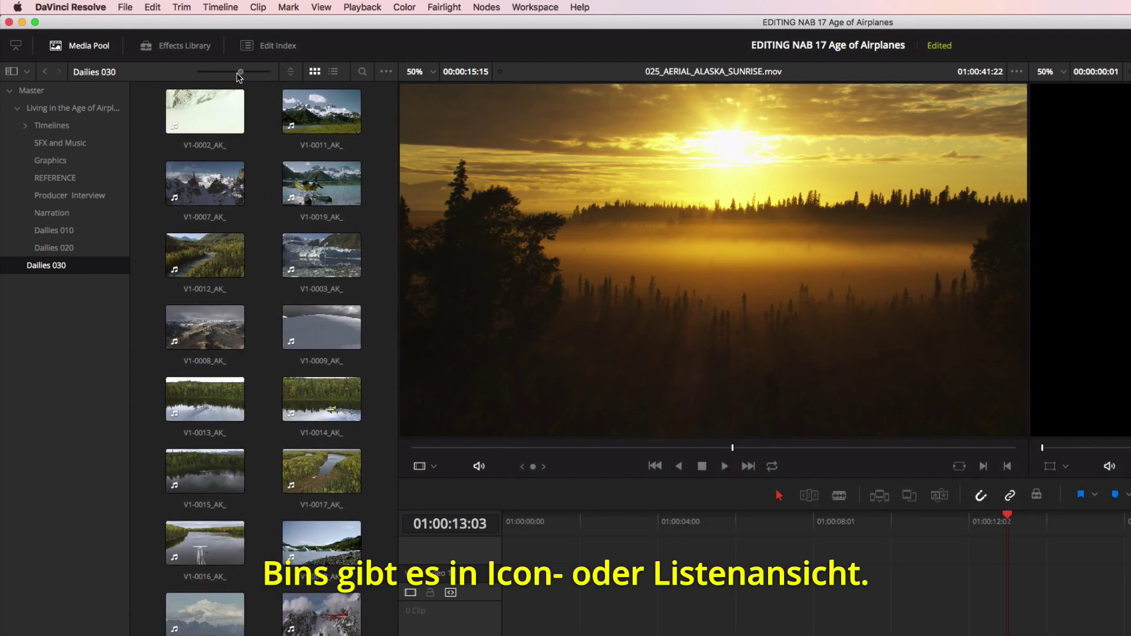
left_click(333, 71)
right_click(289, 154)
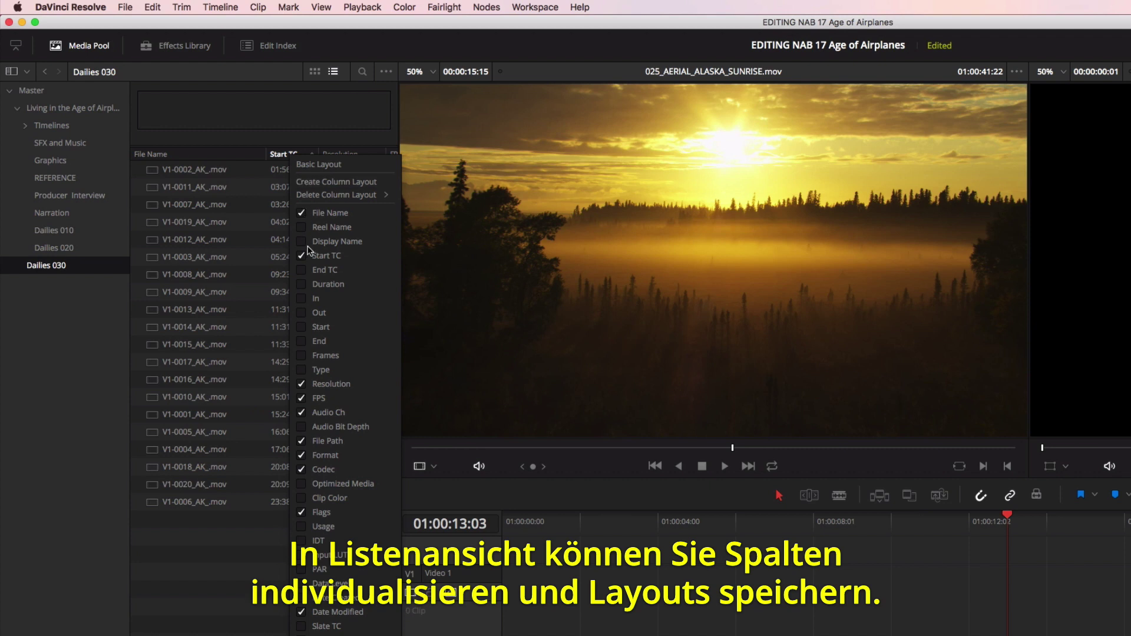
left_click(302, 285)
left_click(319, 165)
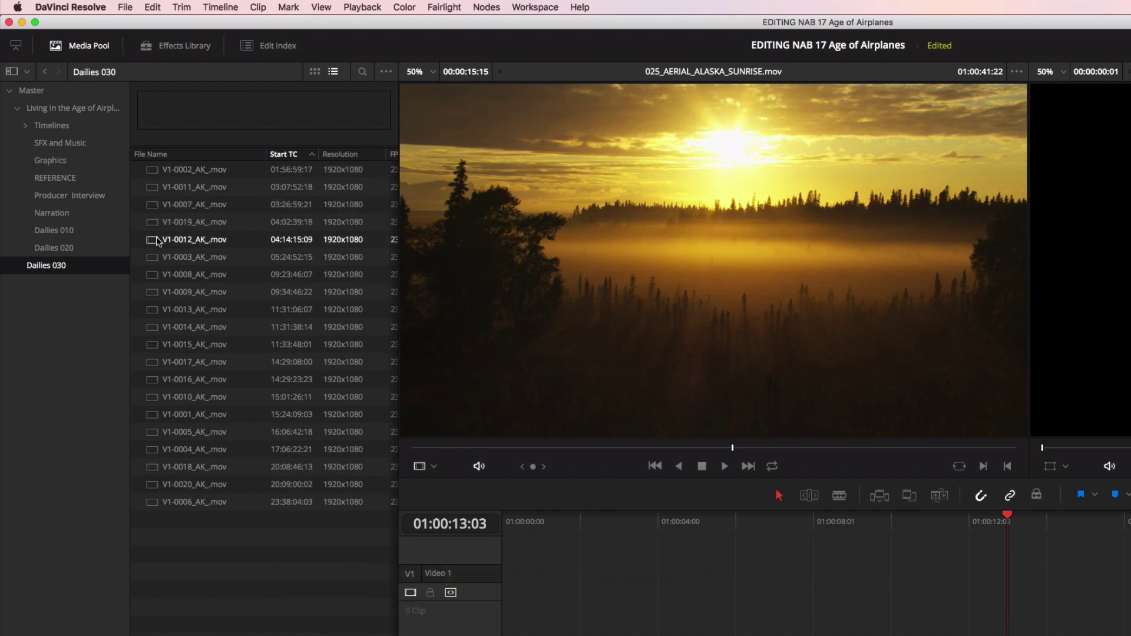
- Open the Dailies 010 bin and display its clips as thumbnails
left_click(88, 234)
left_click(315, 72)
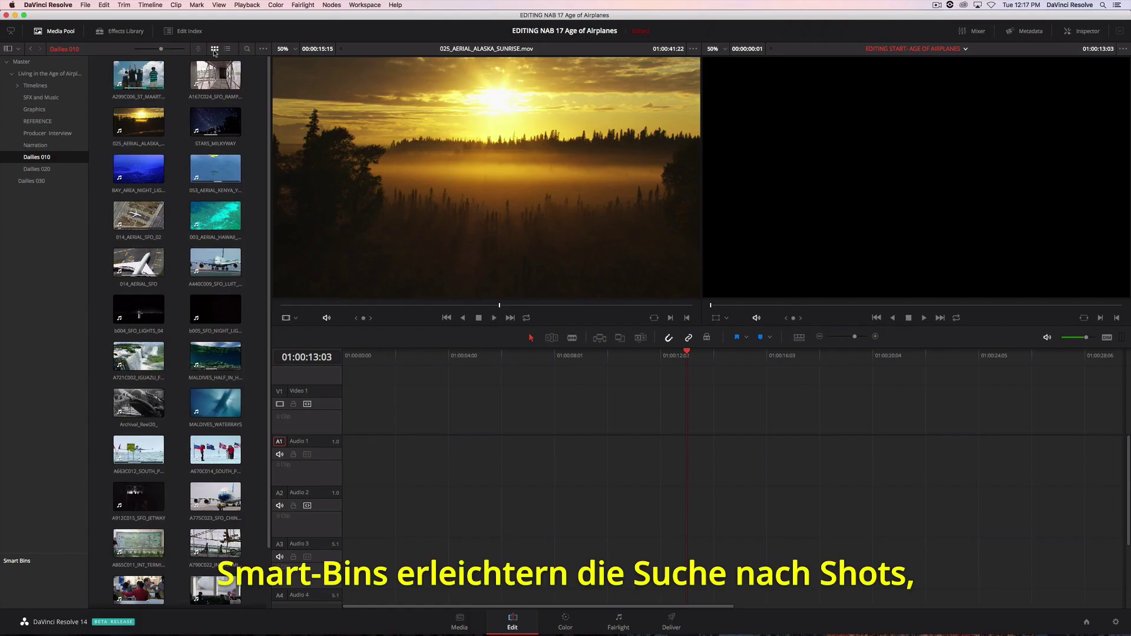
- Start a new smart bin with a MediaPool Properties rule matching Keywords that contain "aerial"
right_click(48, 579)
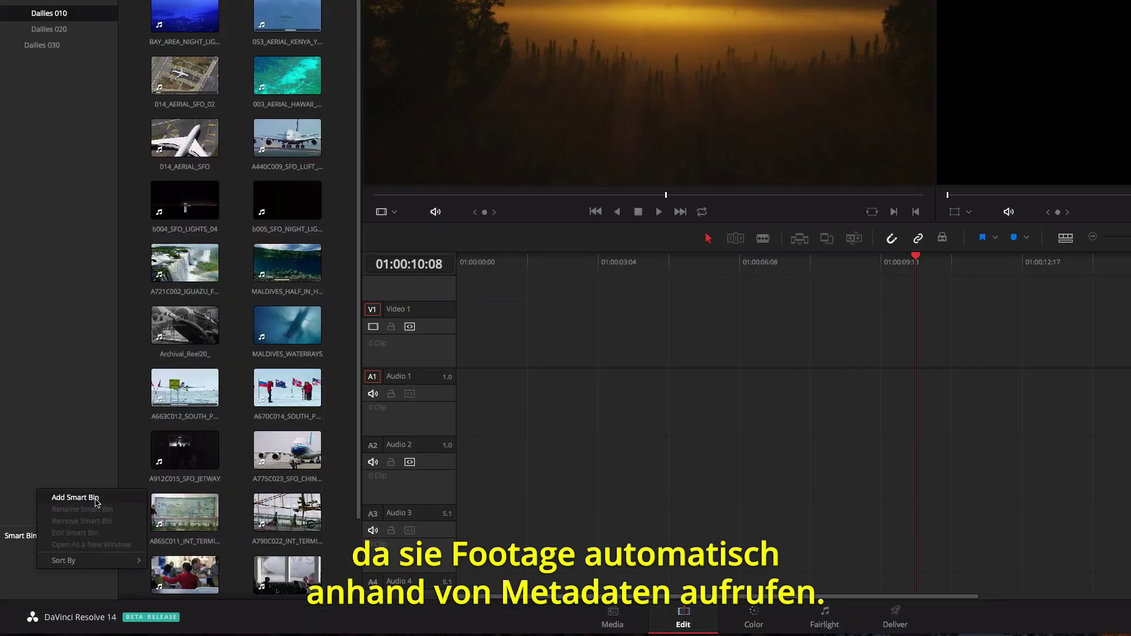
left_click(76, 498)
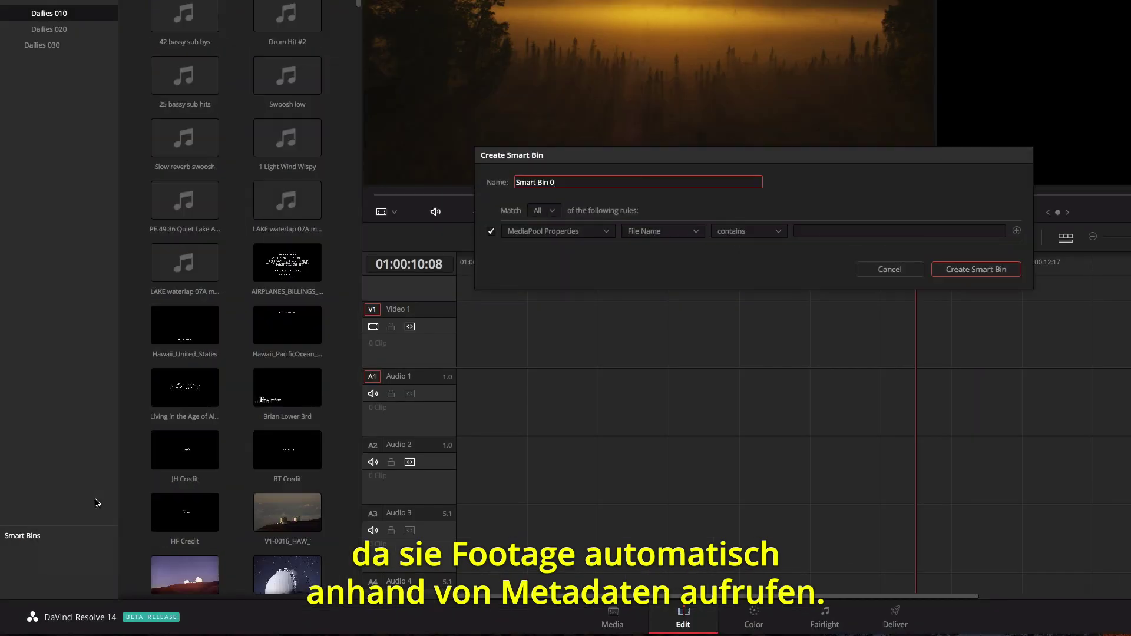
left_click(688, 234)
scroll(654, 312, "down", 5)
left_click(677, 366)
left_click(812, 231)
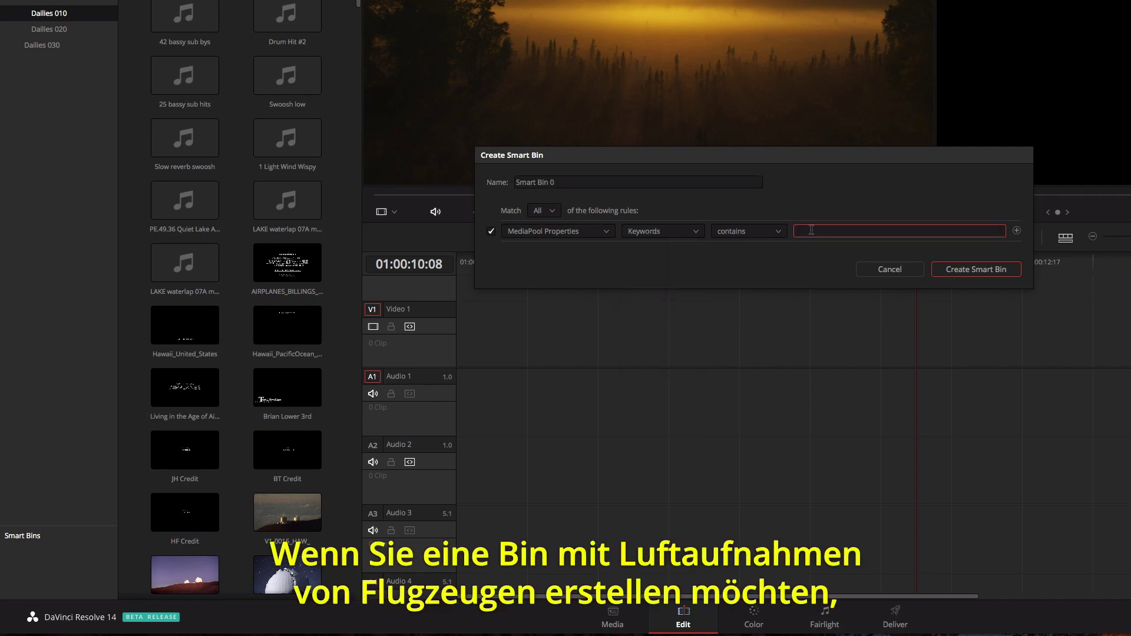
type("aerial")
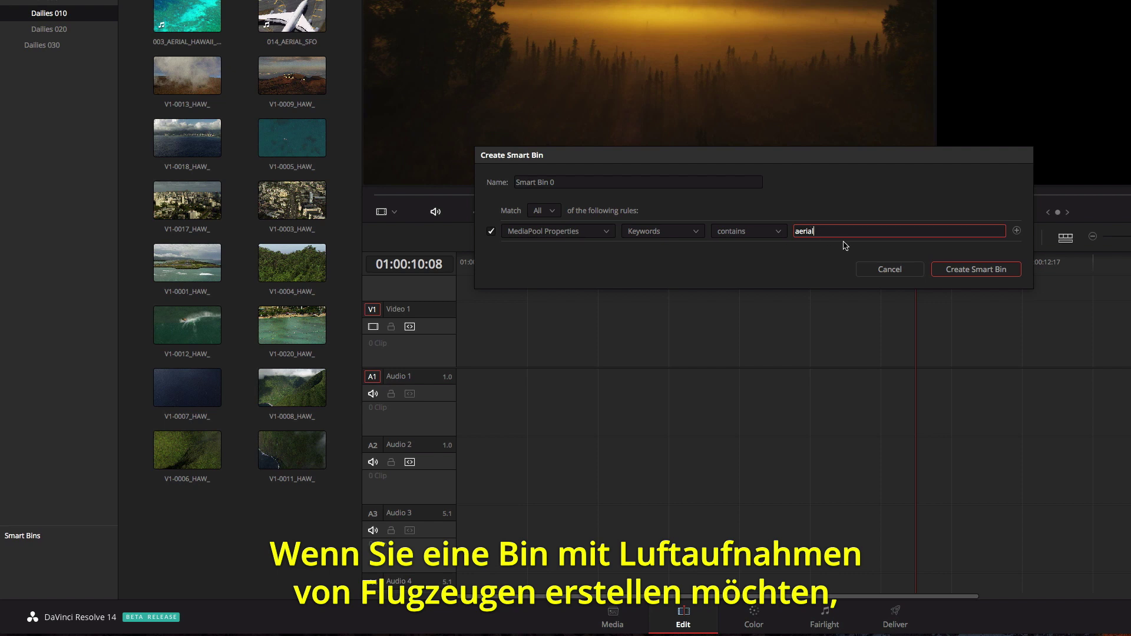
- Add a second rule for Keywords containing "plane" and create the smart bin
left_click(1017, 231)
left_click(977, 251)
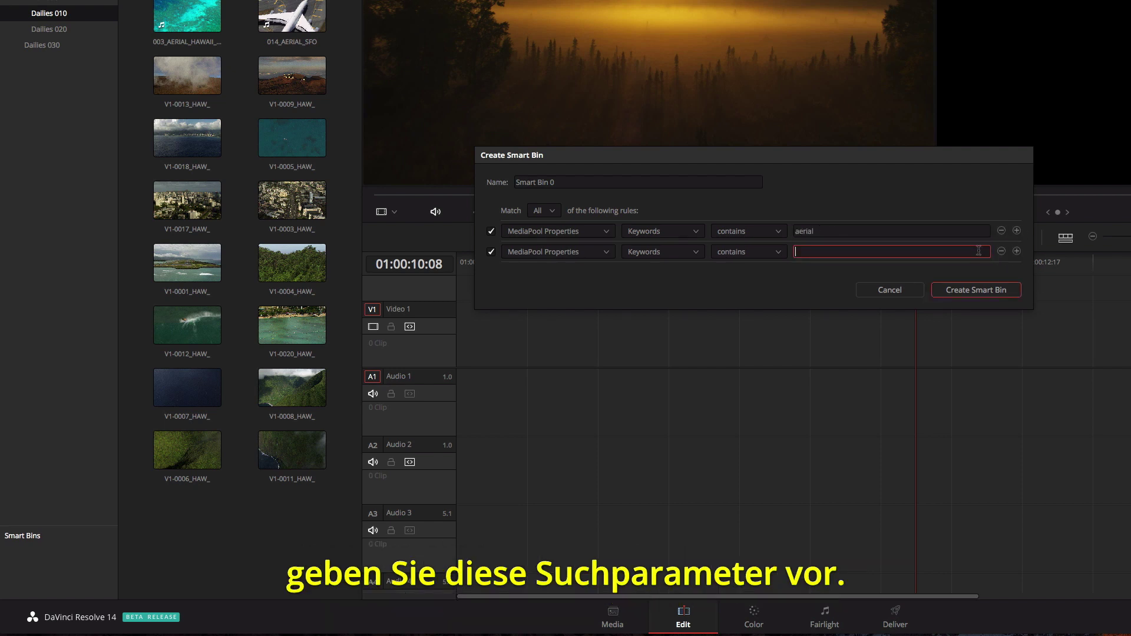
type("plane")
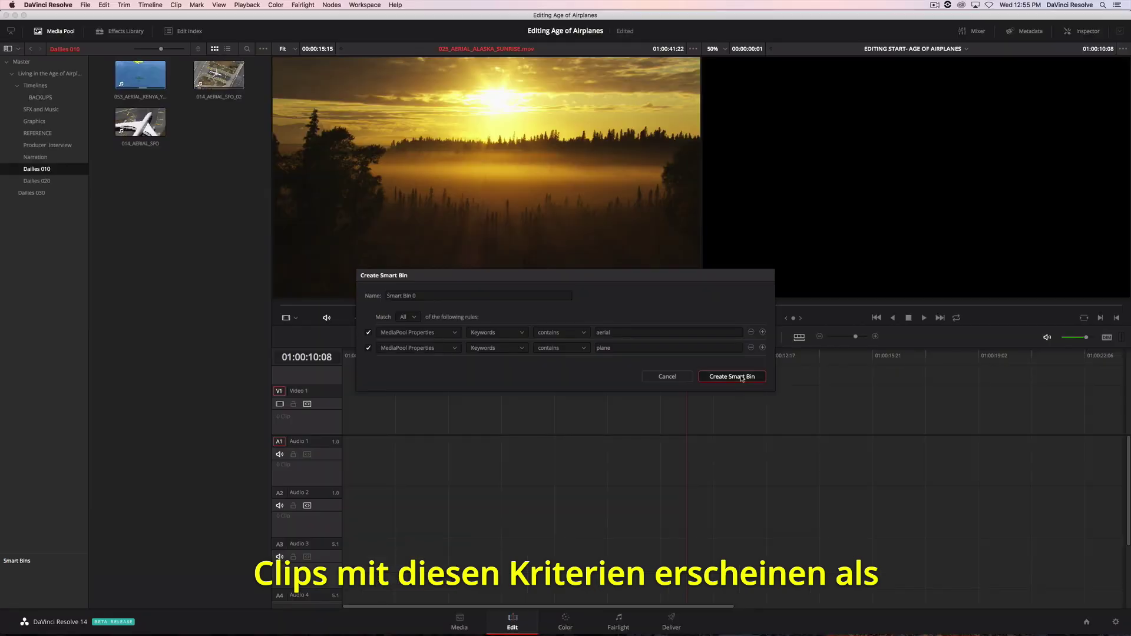
left_click(1005, 291)
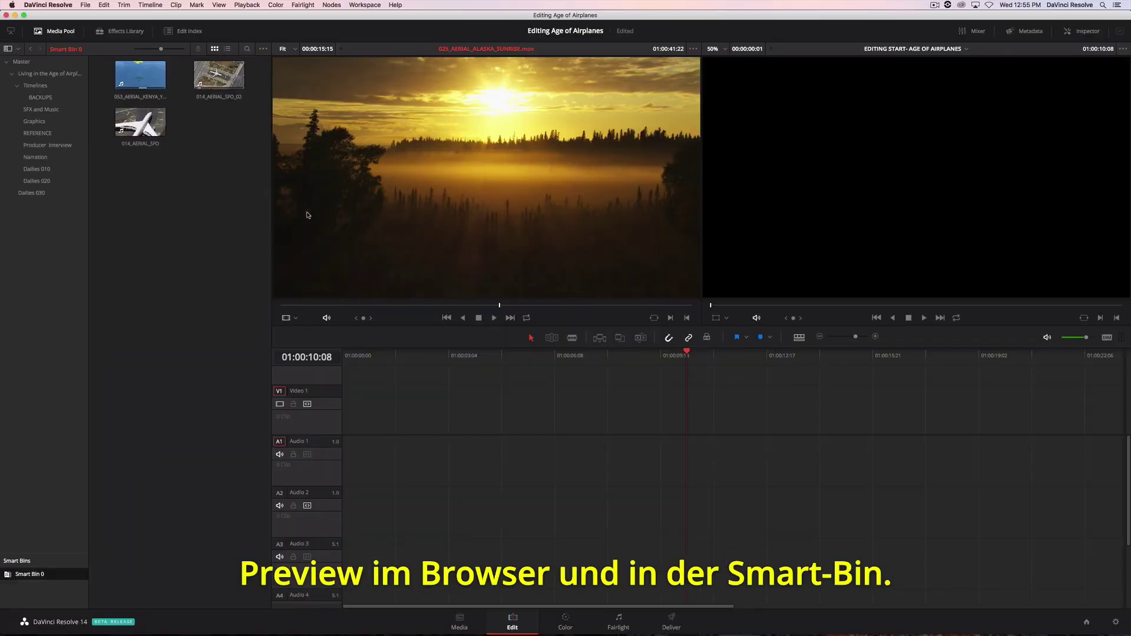
- Place all three smart bin clips at the start of the timeline on Video 1 and scrub through the edit
left_click_drag(104, 69, 215, 129)
left_click_drag(213, 82, 342, 424)
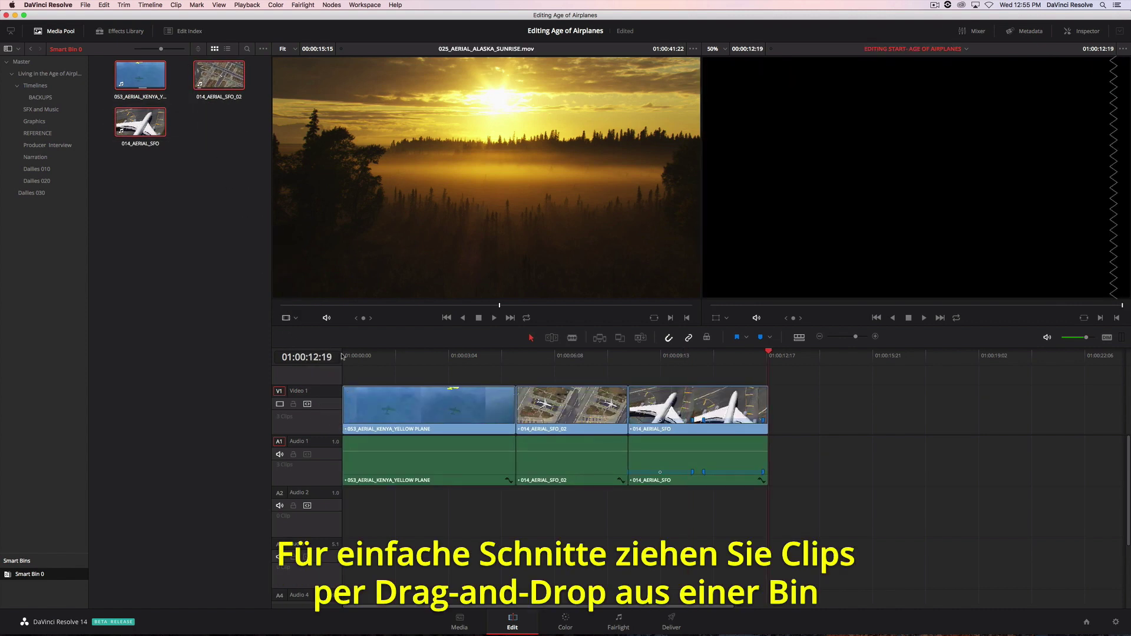
left_click_drag(344, 357, 720, 382)
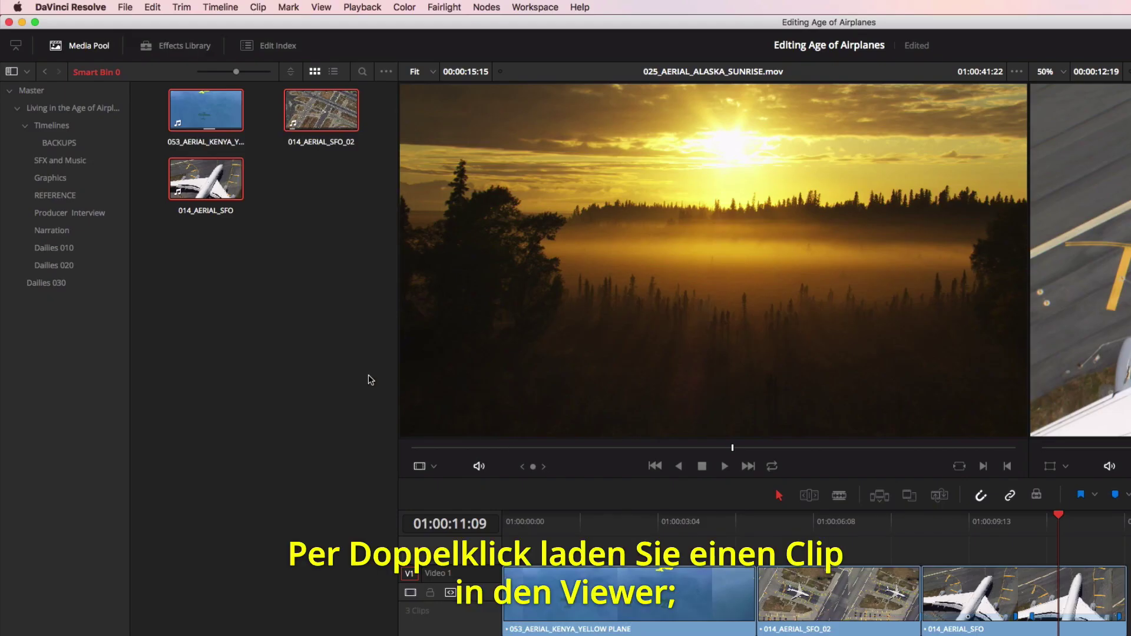
- Load A299C006_ST_MAARTEN_LANDING_W_PEOPLE from Dailies 010 and mark its In point at about 01:00:03:00 and Out point at 01:00:11:04
left_click(84, 248)
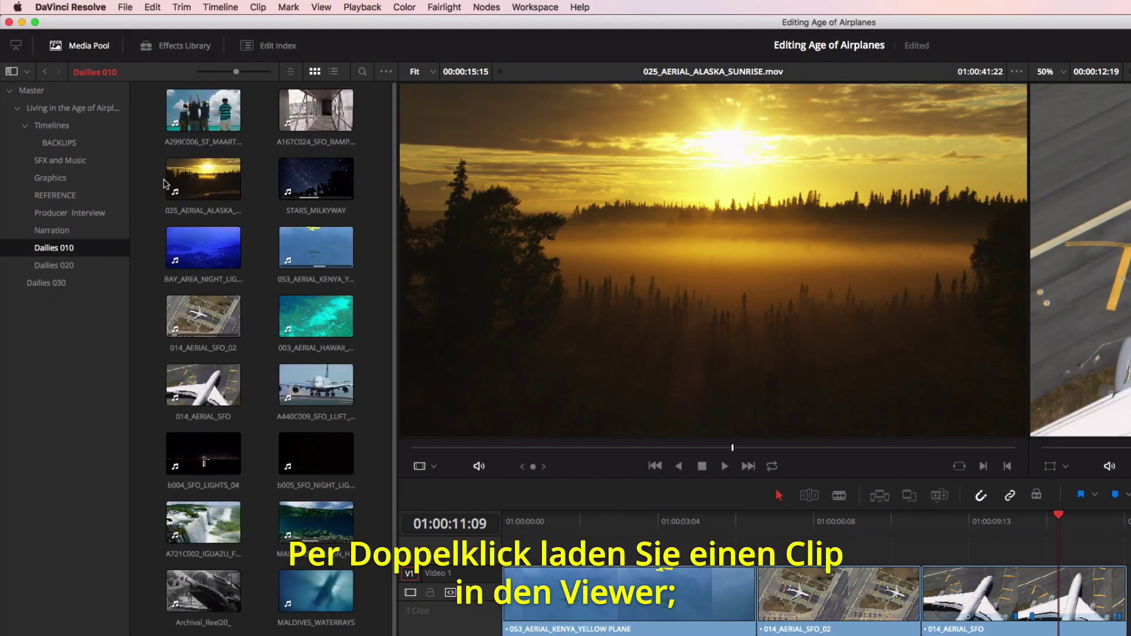
double_click(203, 110)
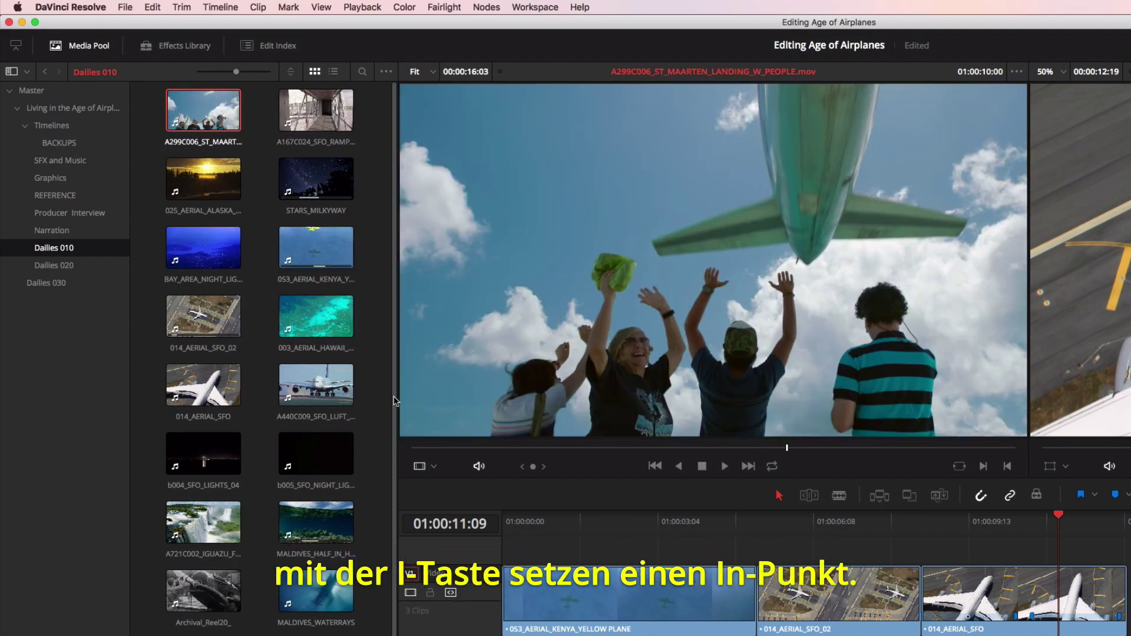
left_click_drag(439, 451, 525, 458)
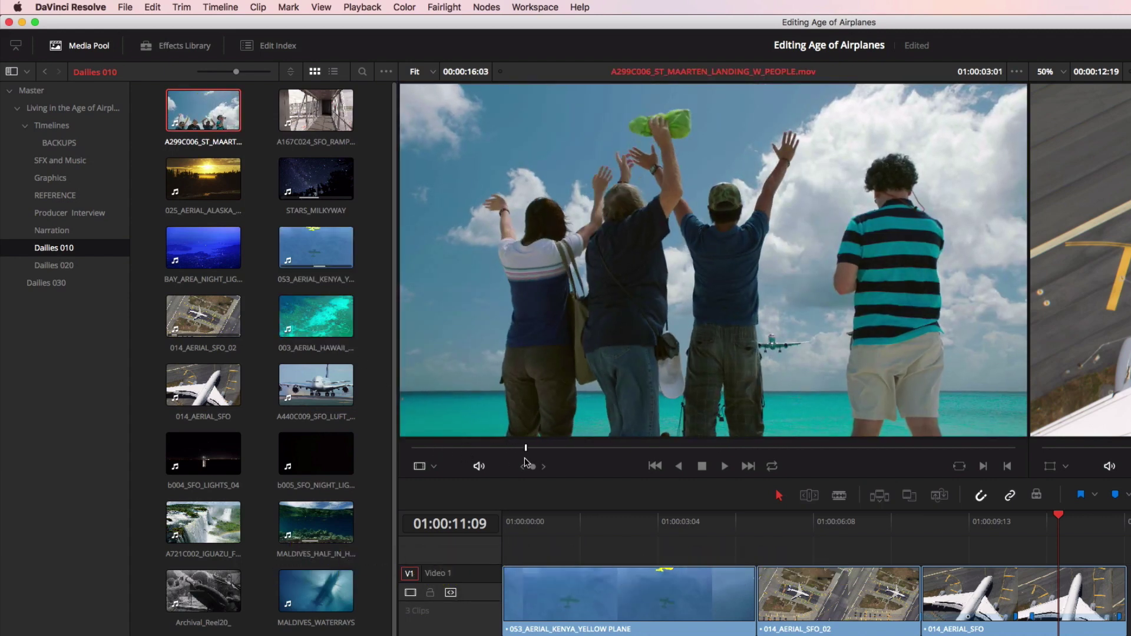
key("i")
key("space")
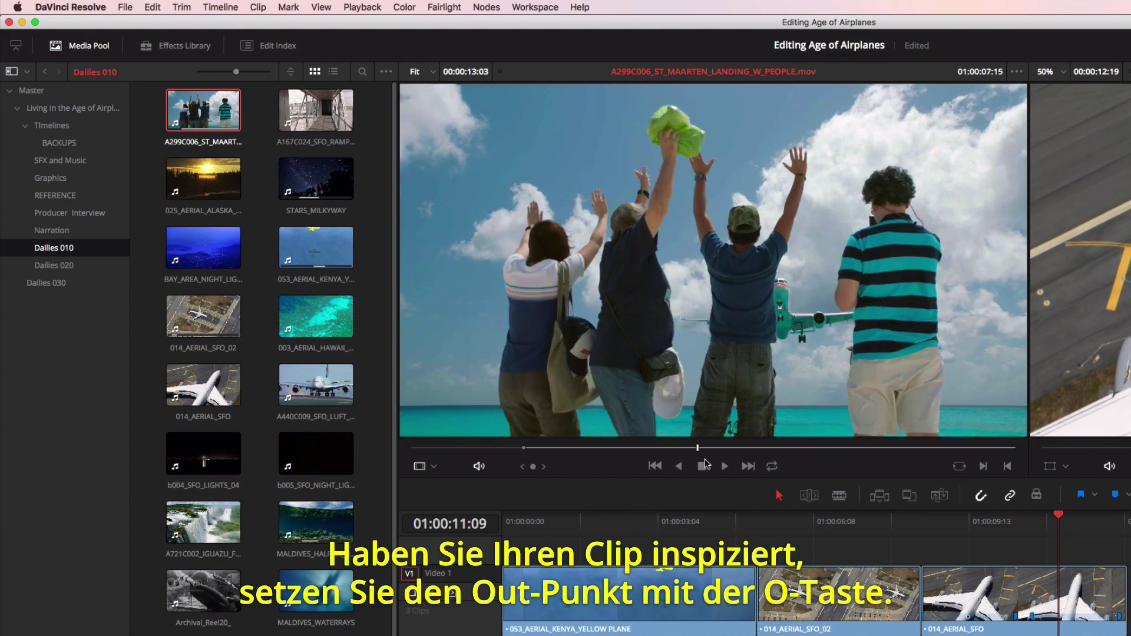
key("o")
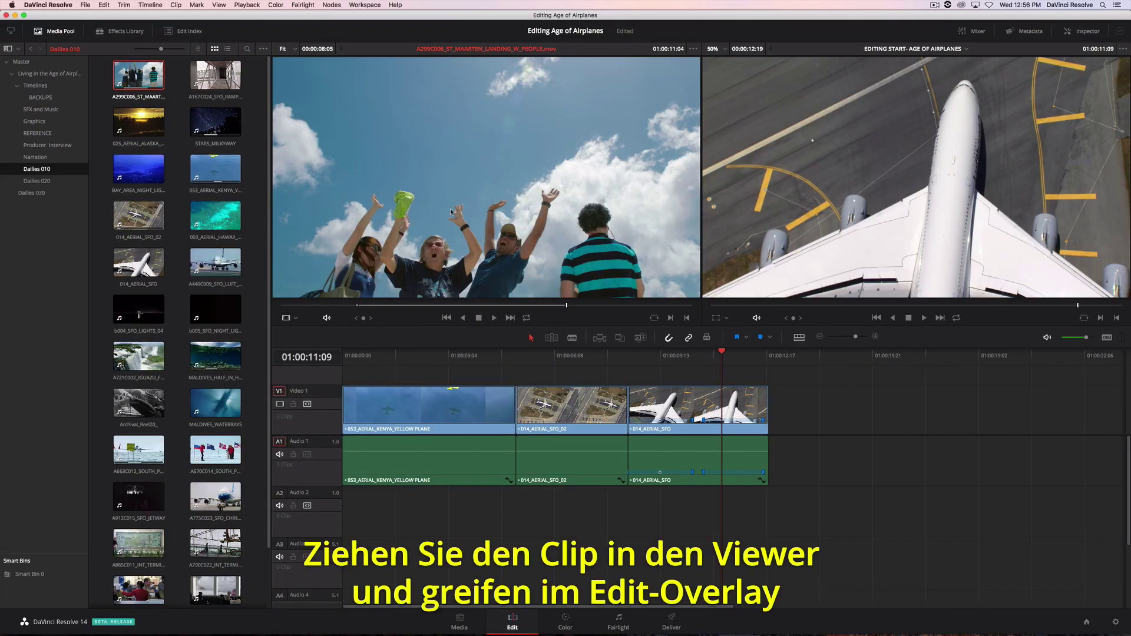
- Add the marked St. Maarten clip to the timeline with the Append at End edit
left_click_drag(434, 179, 949, 173)
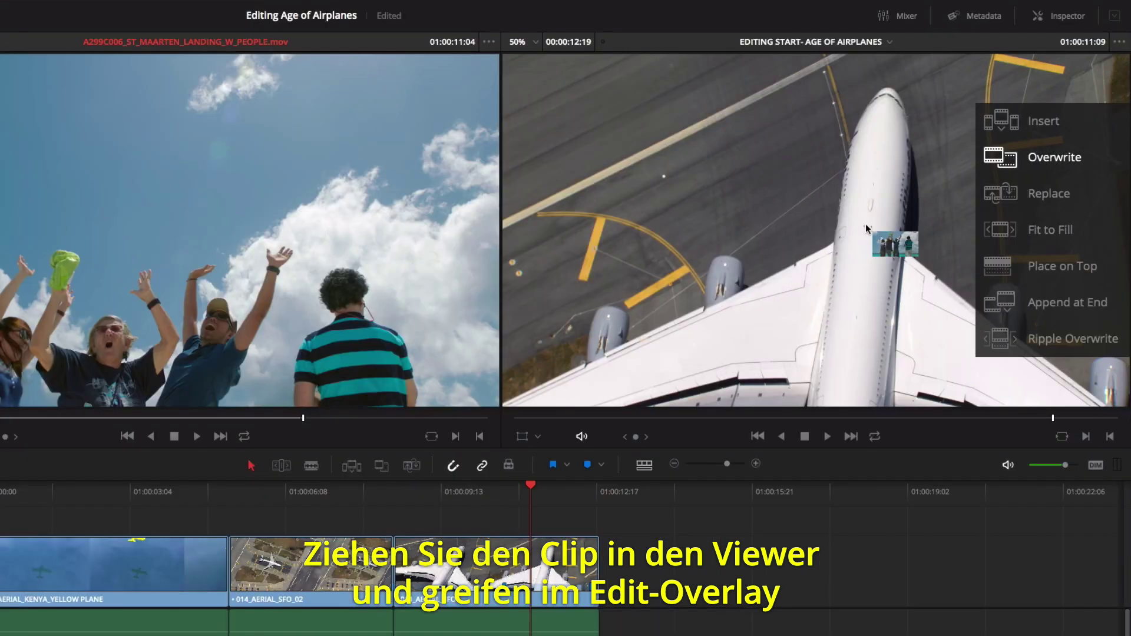
left_click_drag(865, 224, 1009, 303)
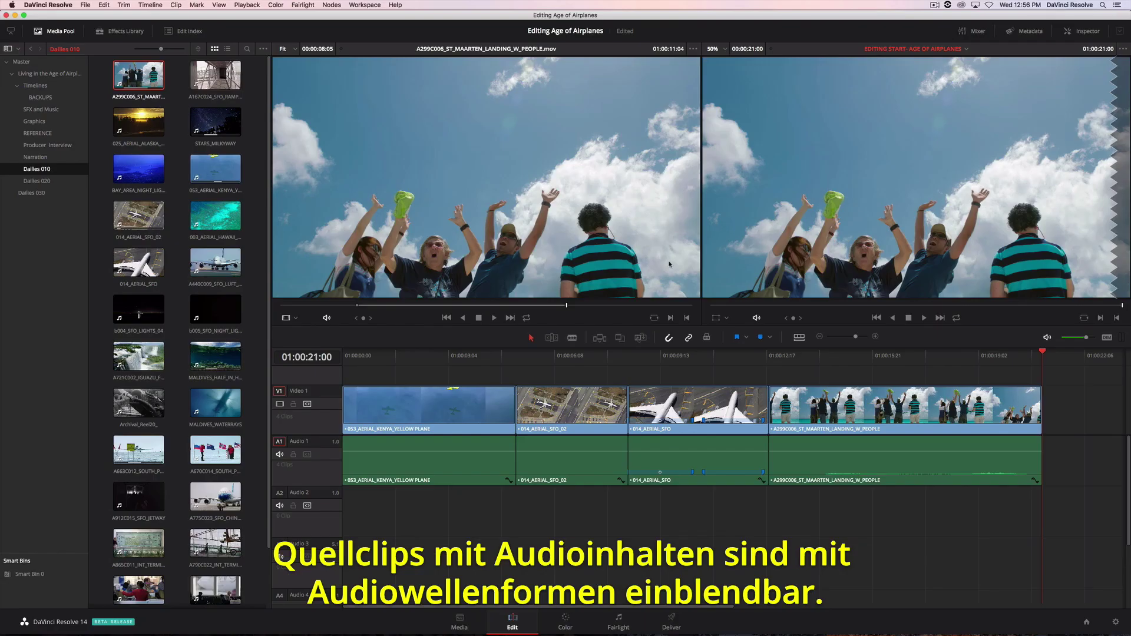
- Load the first interview video clip from the Producer Interview bin and show its zoomed audio waveform in the source viewer
left_click(47, 145)
double_click(219, 82)
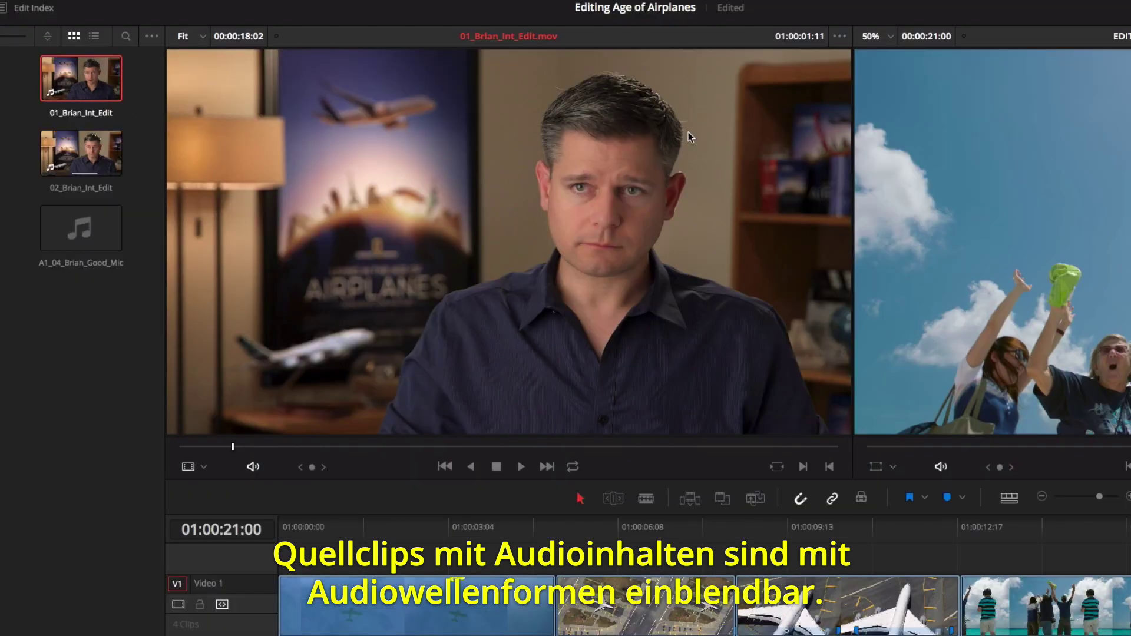
left_click(841, 36)
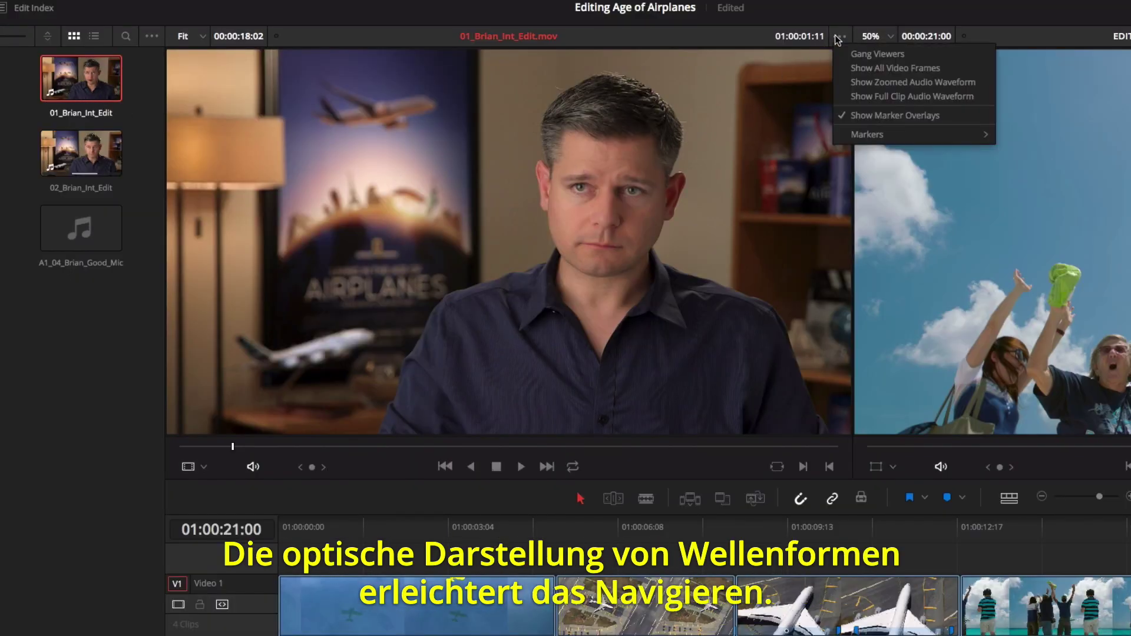
left_click(855, 85)
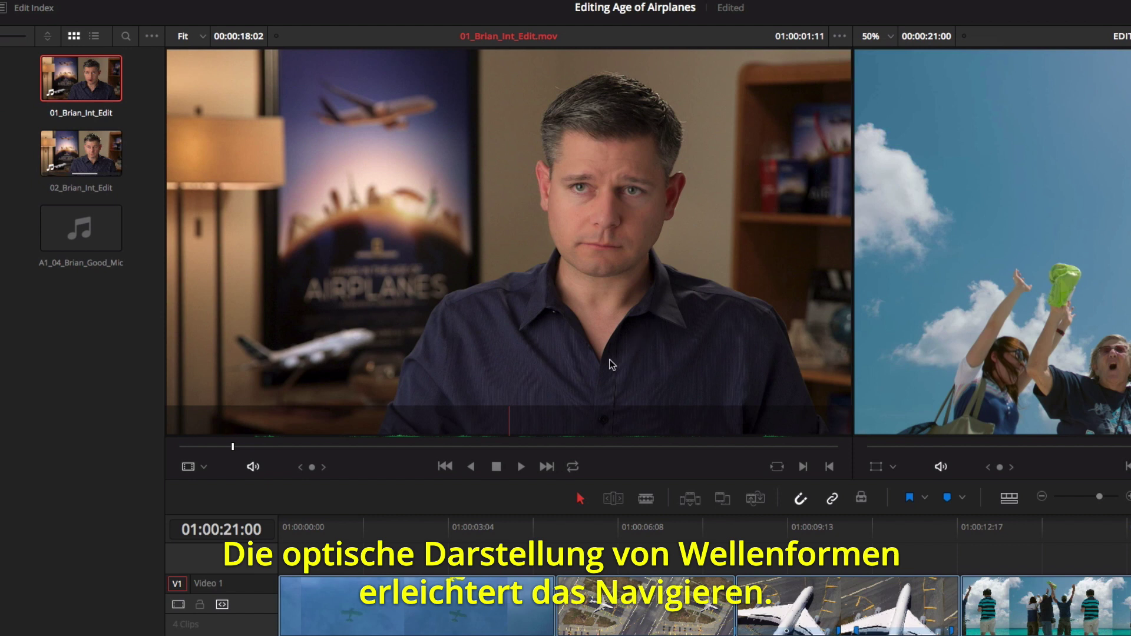
- Mark the interview clip's In point at 01:00:05:09 and its Out point at 01:00:13:02, using the waveform as a guide
left_click_drag(233, 448, 377, 465)
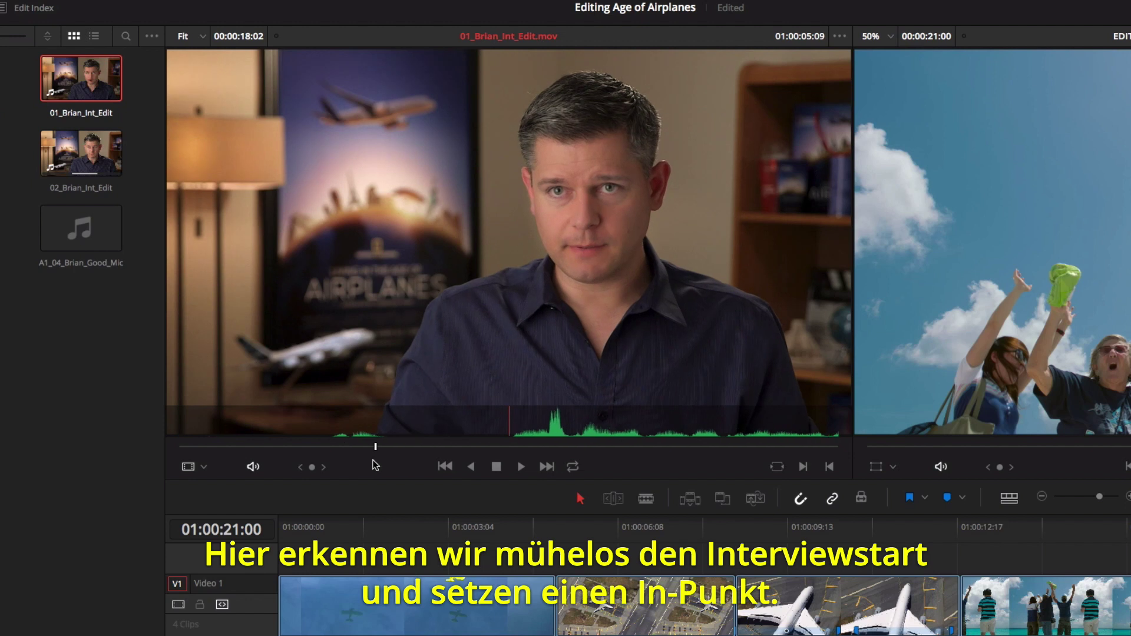
key("i")
key("space")
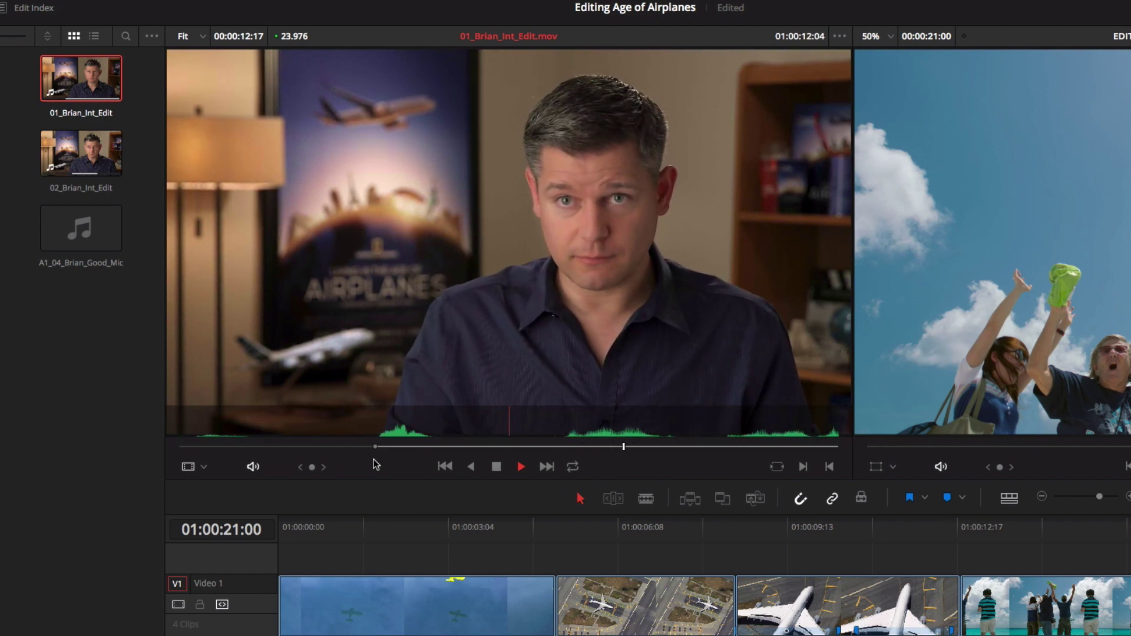
key("space")
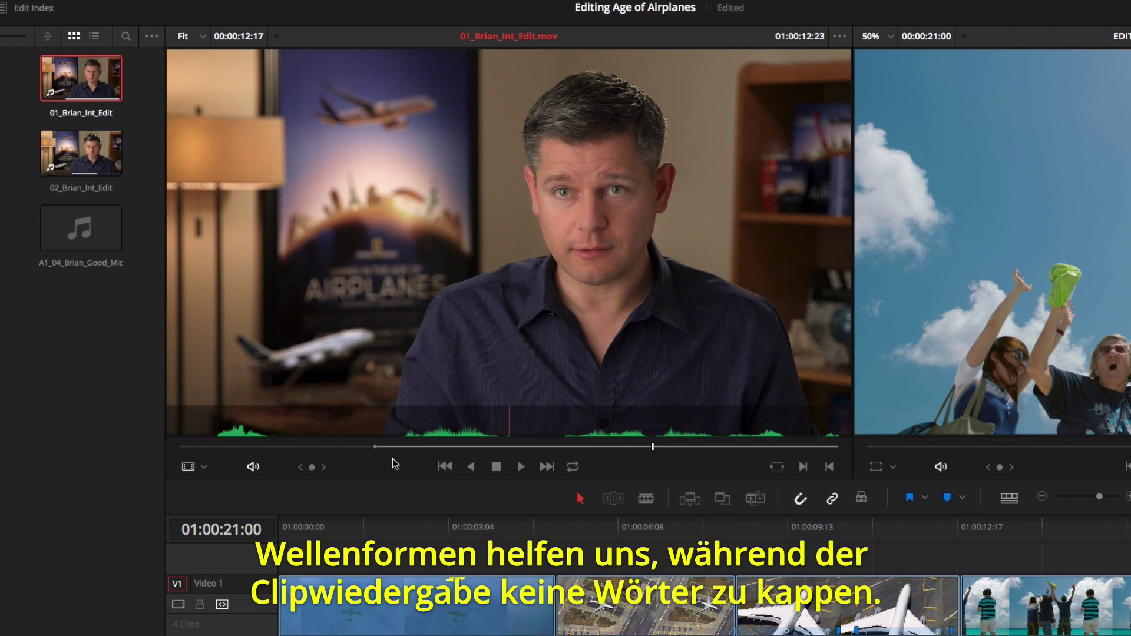
left_click_drag(653, 452, 659, 453)
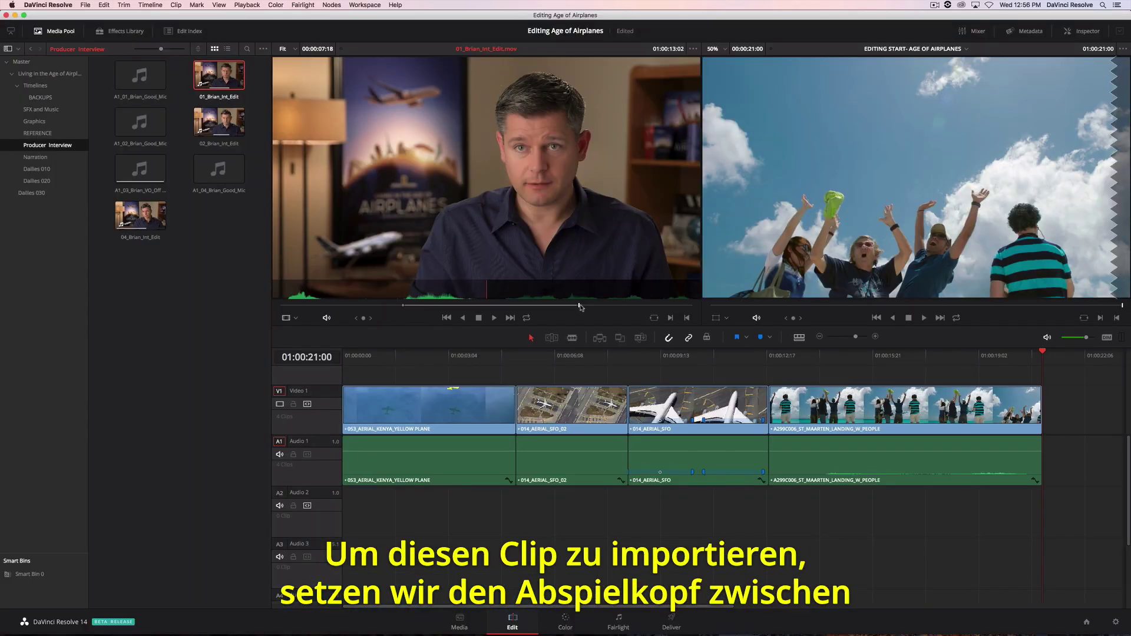
- Insert the marked interview clip into the timeline at the cut between the Kenya yellow plane and 014_AERIAL_SFO_02 clips, 01:00:05:05
left_click_drag(1041, 352, 509, 357)
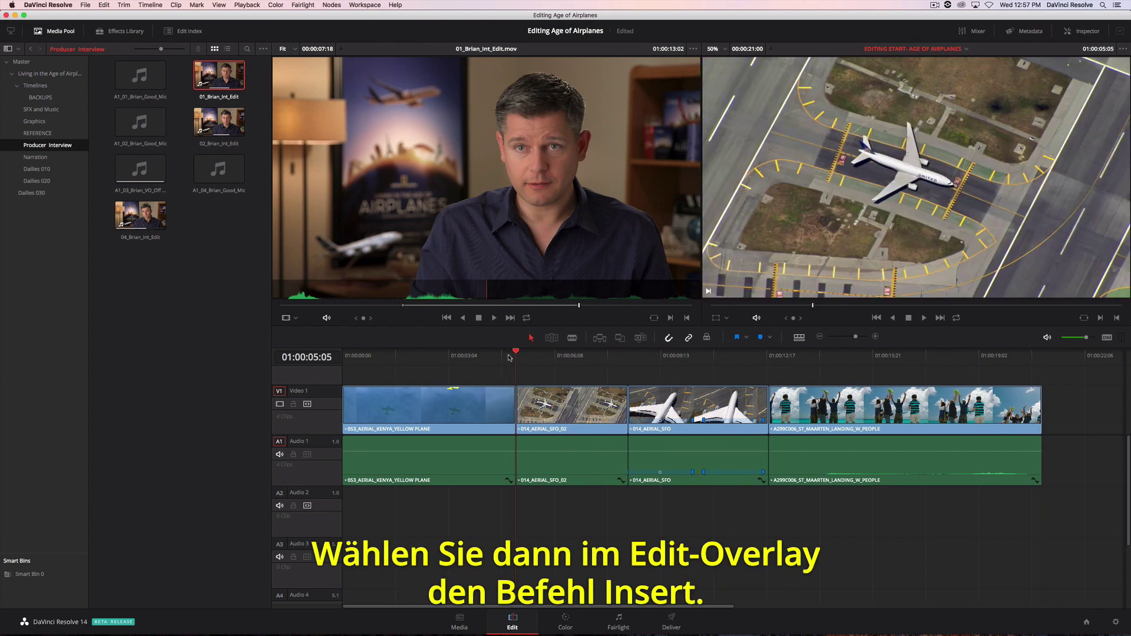
left_click_drag(439, 194, 1037, 107)
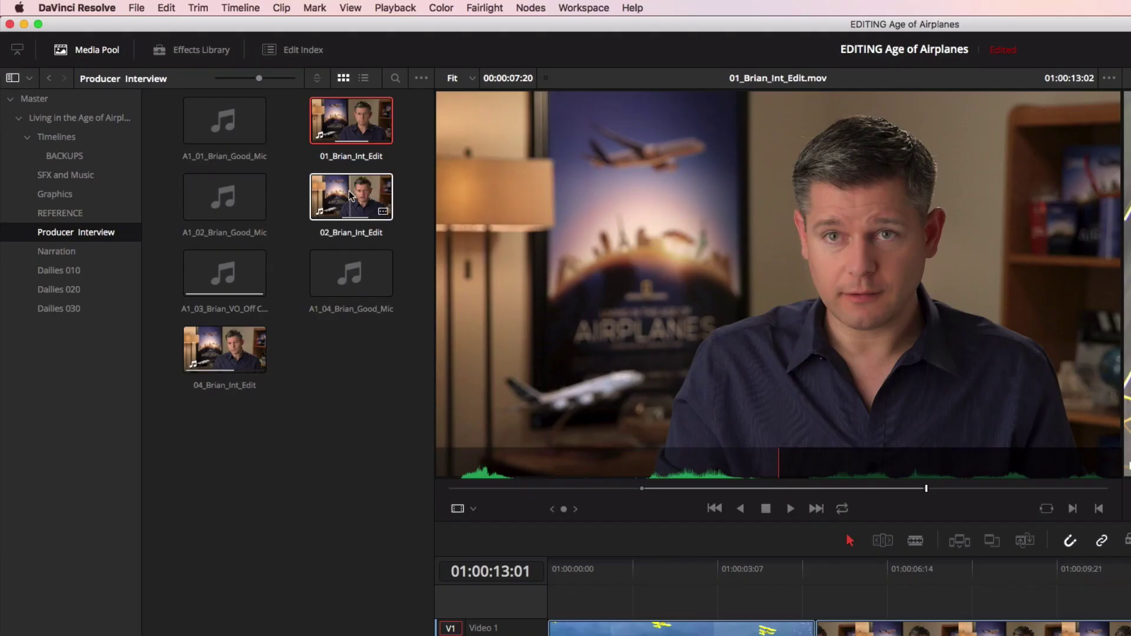
- Load the second interview video clip from the Producer Interview bin and place only its audio on the timeline
double_click(218, 122)
mouse_move(681, 322)
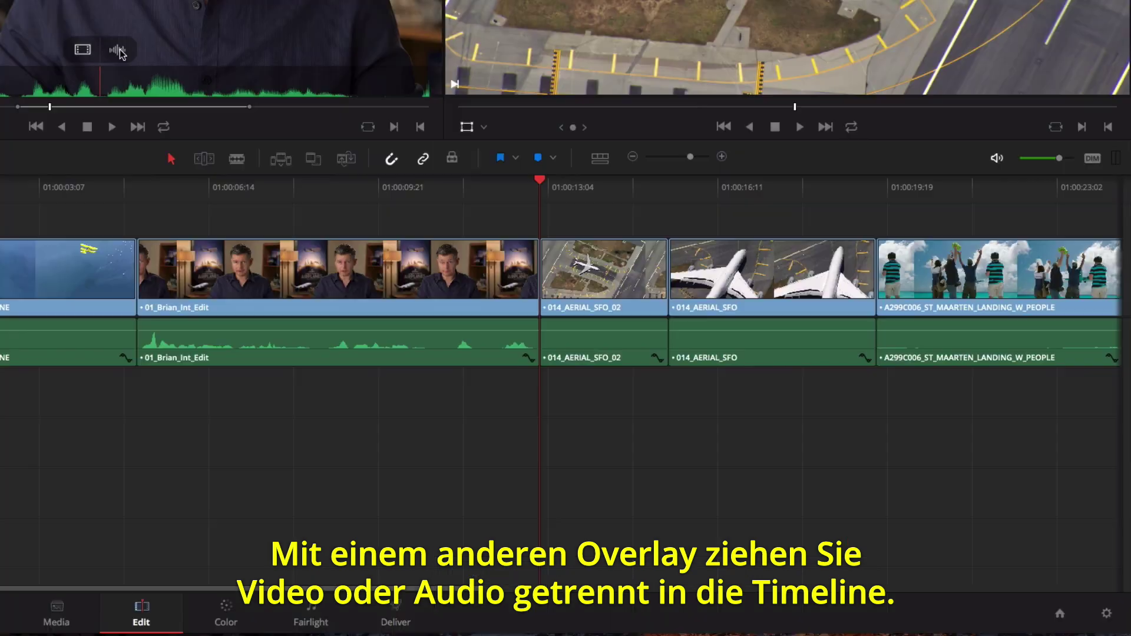
left_click_drag(763, 435, 1121, 635)
left_click_drag(443, 342, 646, 398)
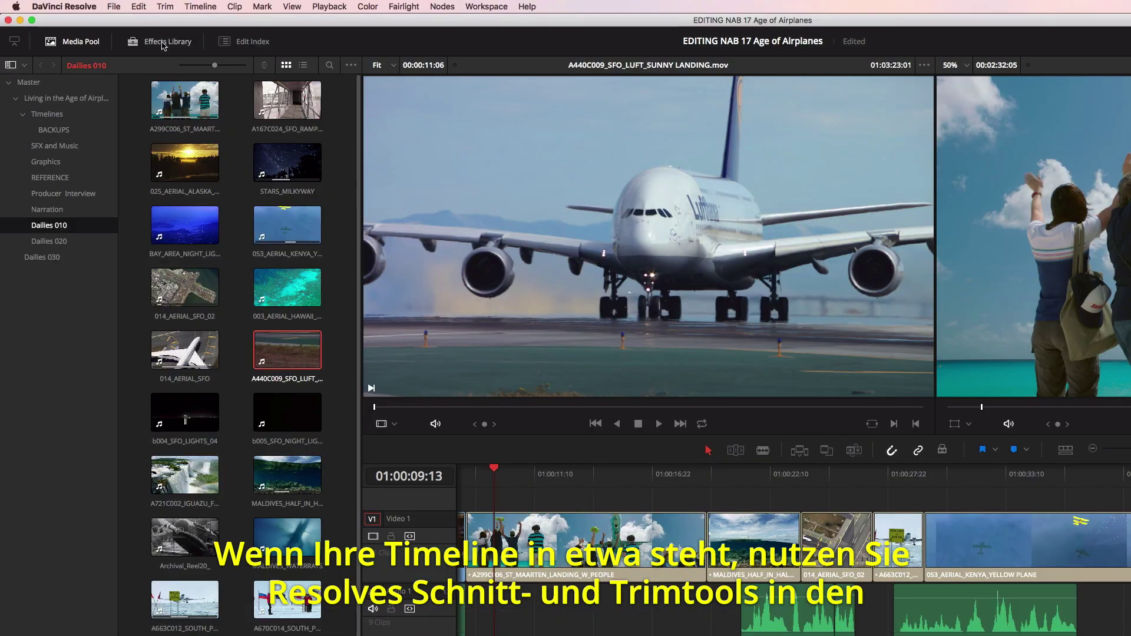
left_click(104, 5)
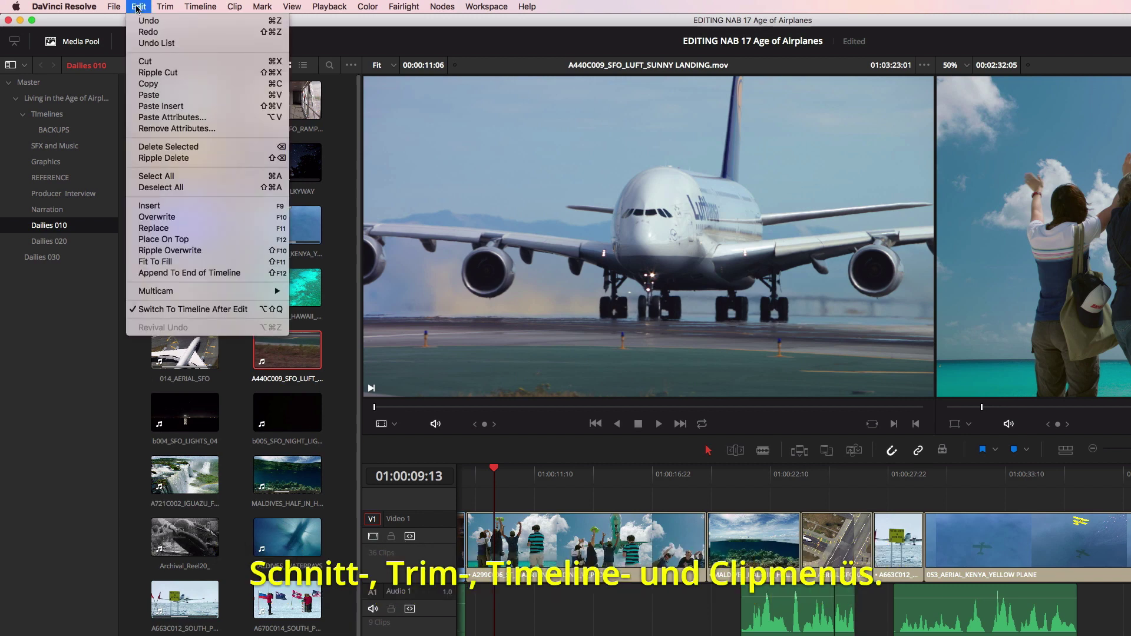
left_click(232, 8)
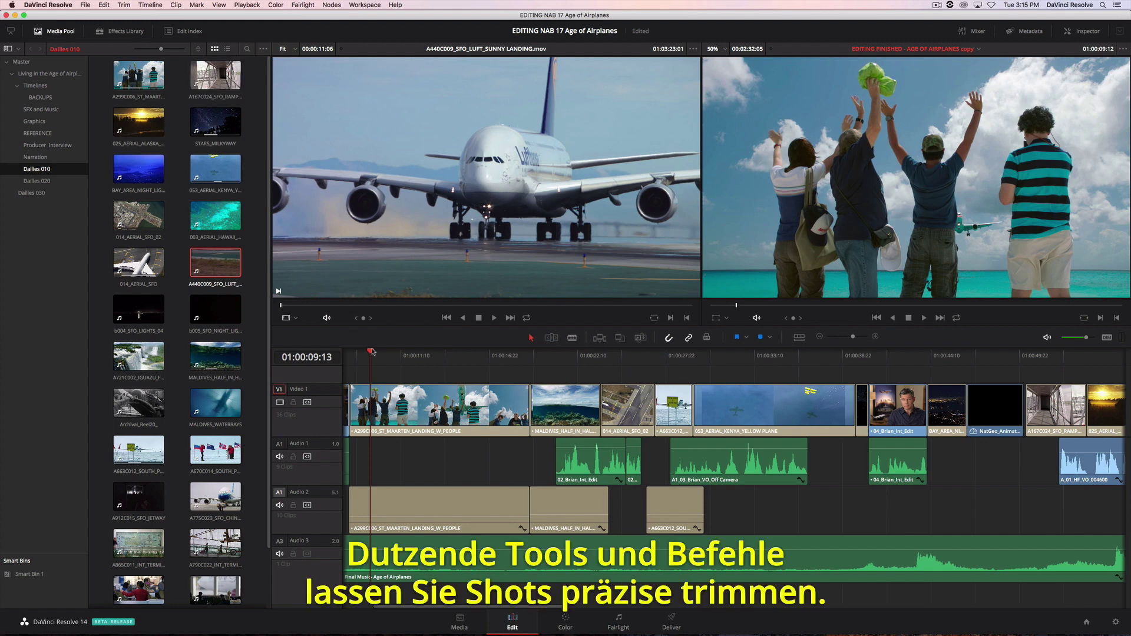
- Roll the edit between the A299C006 St. Maarten and MALDIVES_HALF_IN_HALF_OUT clips to the playhead at 01:00:14:20
left_click_drag(373, 354, 454, 376)
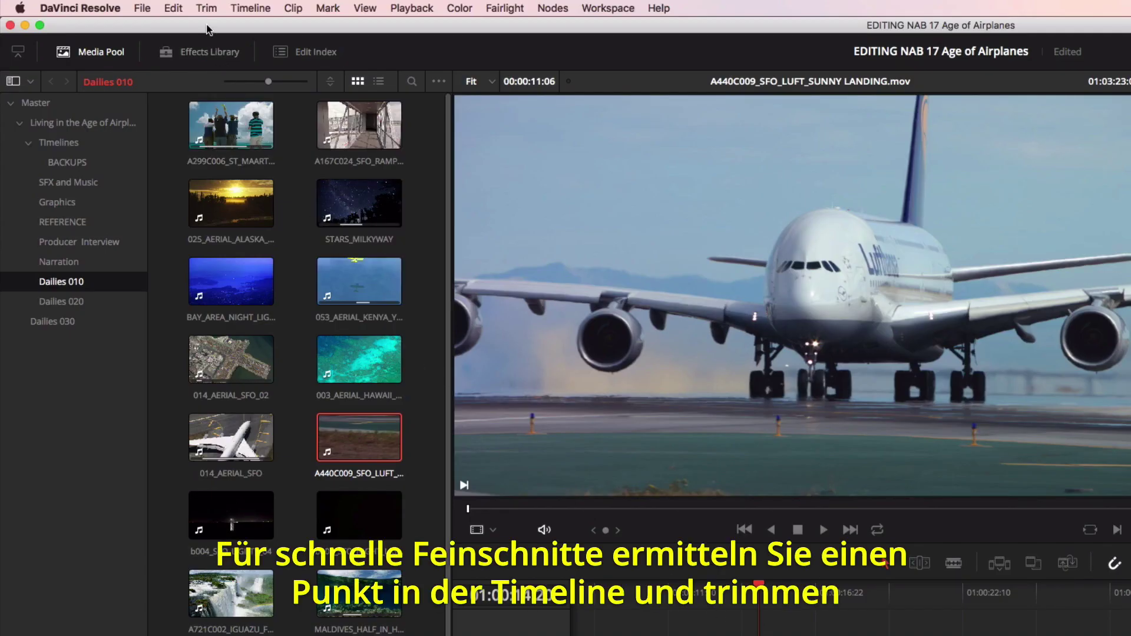
left_click(124, 4)
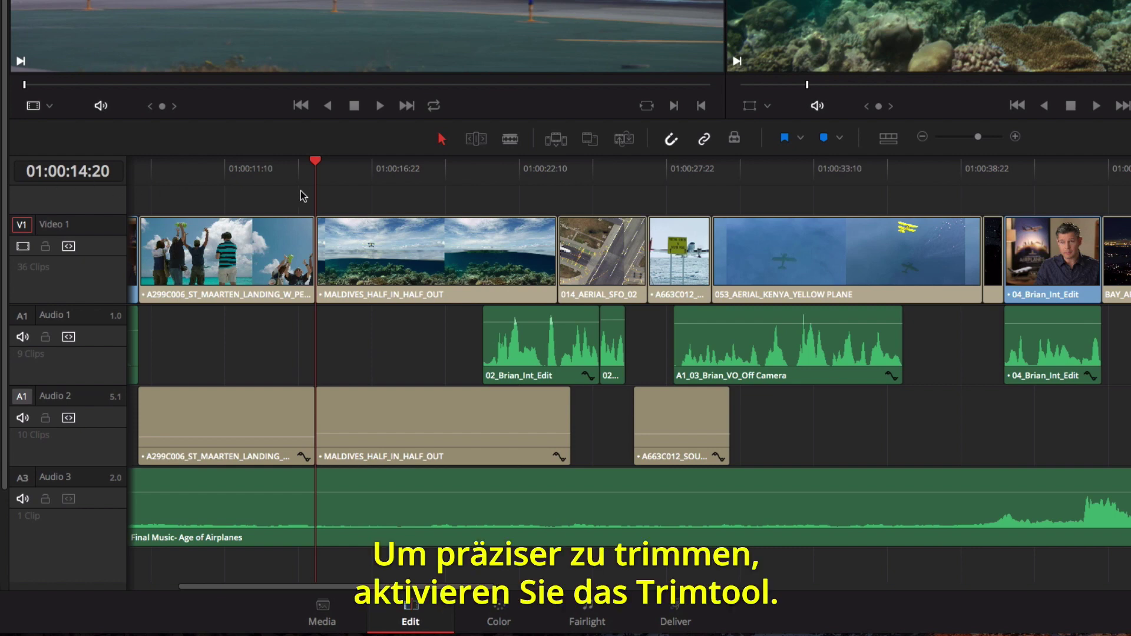
- With the Trim tool, ripple-shorten the end of the 053_AERIAL_KENYA clip and roll its edit with STARS_MILKYWAY earlier
left_click(470, 141)
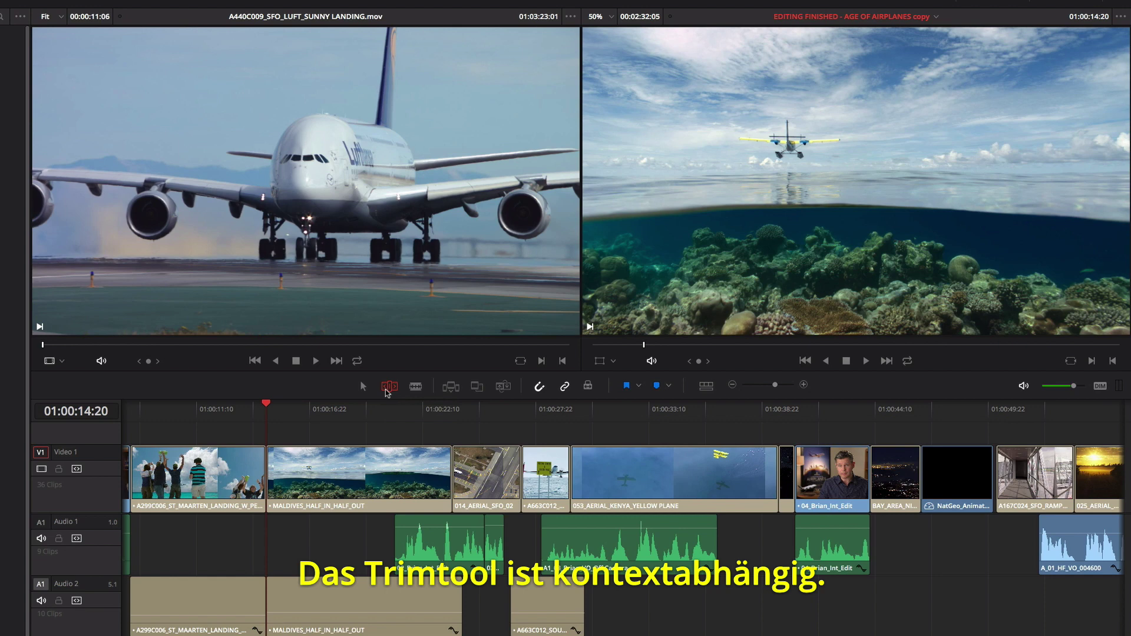
left_click_drag(776, 476, 739, 475)
left_click_drag(726, 475, 695, 472)
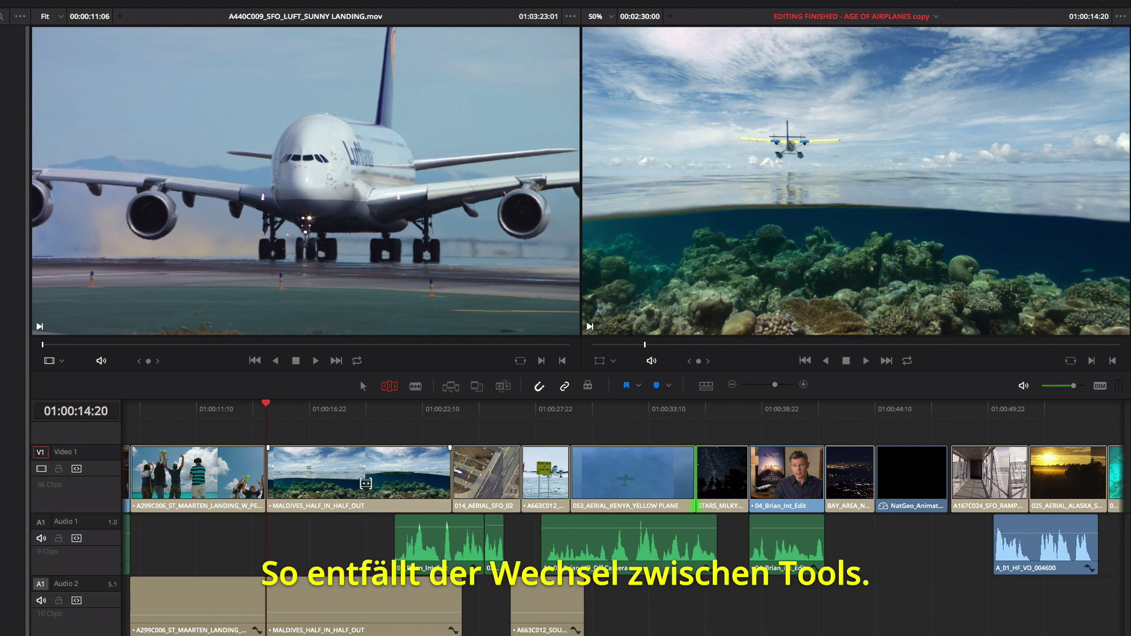
- Slip the MALDIVES_HALF_IN_HALF_OUT clip's content and roll only the video edit between STARS_MILKYWAY and the following interview clip to a later point
left_click(362, 468)
left_click_drag(363, 468, 425, 470)
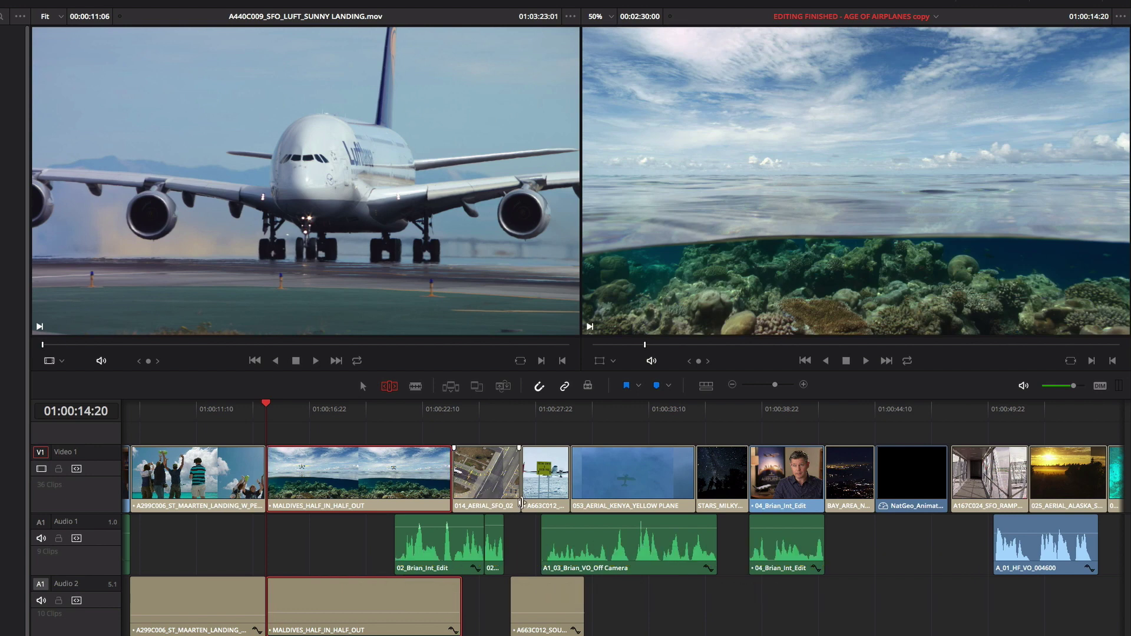
left_click(747, 474)
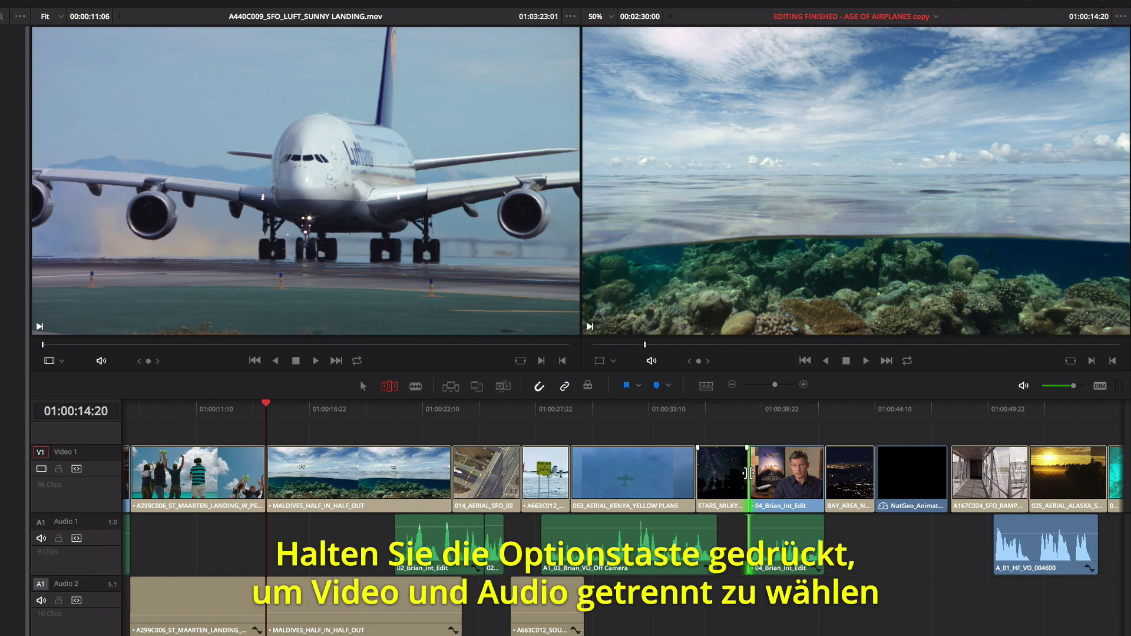
left_click_drag(748, 473, 772, 476)
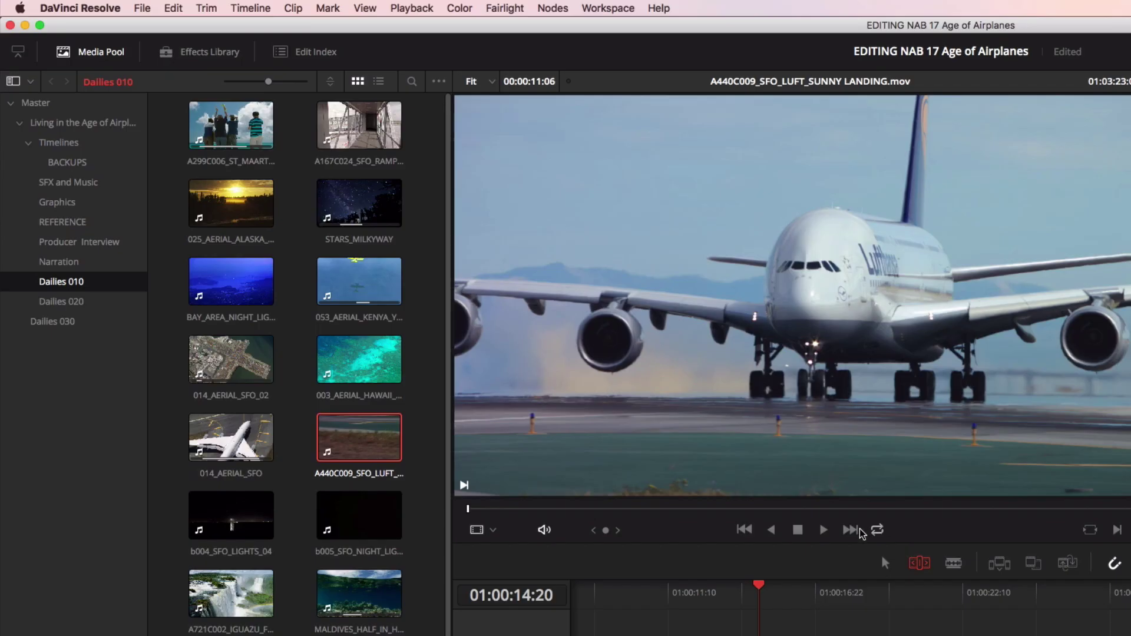
- In Dynamic Trim mode, adjust the video edit between STARS_MILKYWAY and the following interview clip by scrubbing slowly forward and backward
left_click(210, 7)
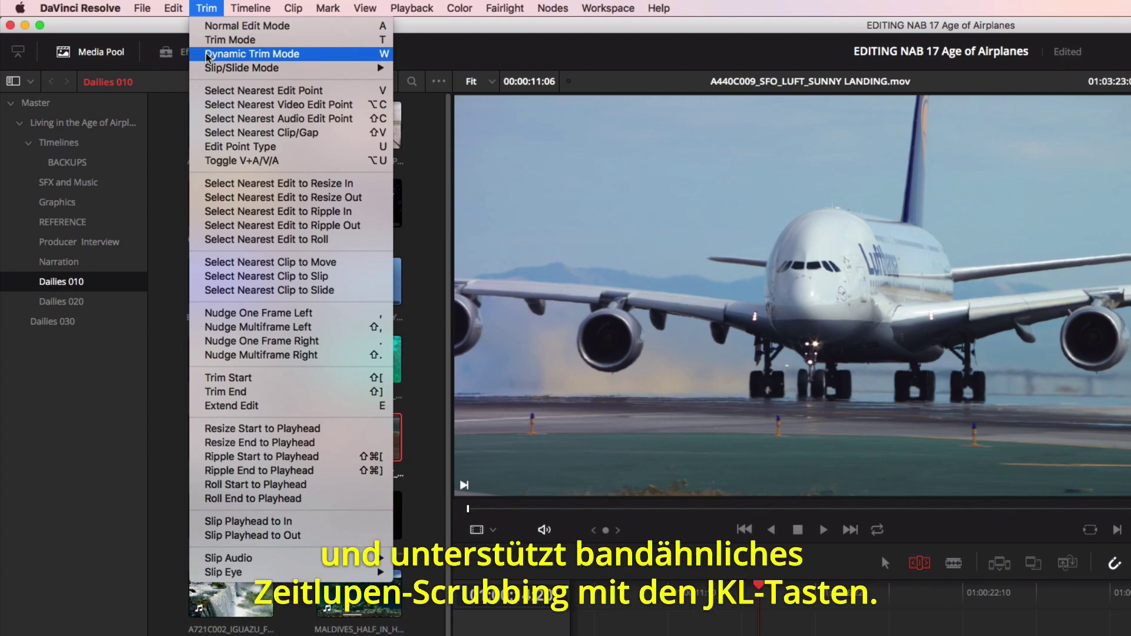
left_click(267, 276)
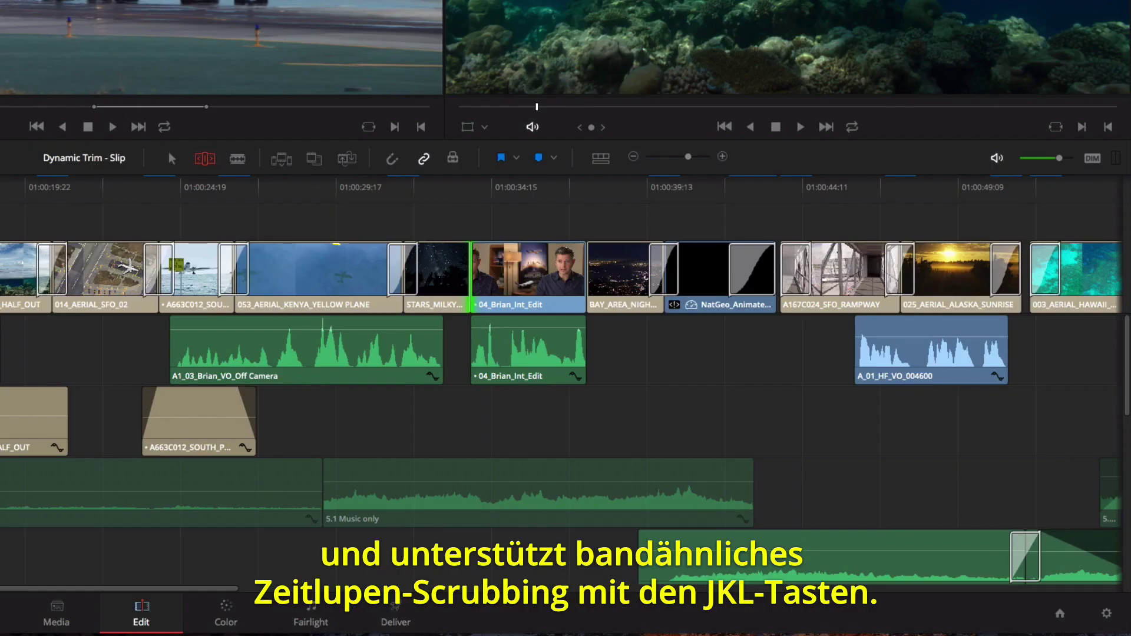
key("k+l")
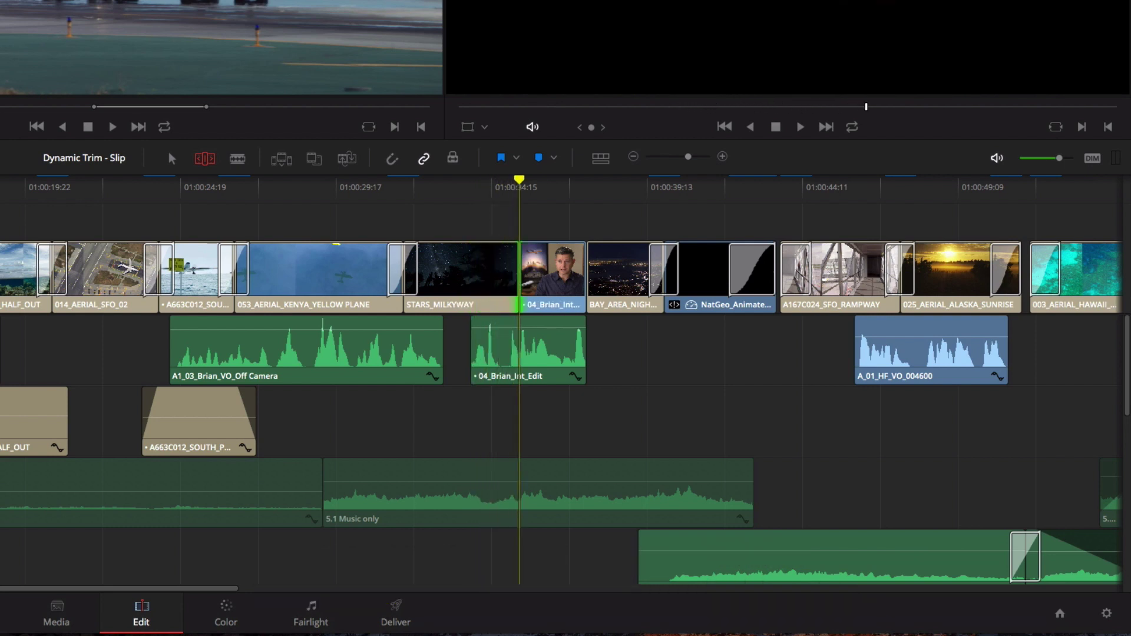
key("k+j")
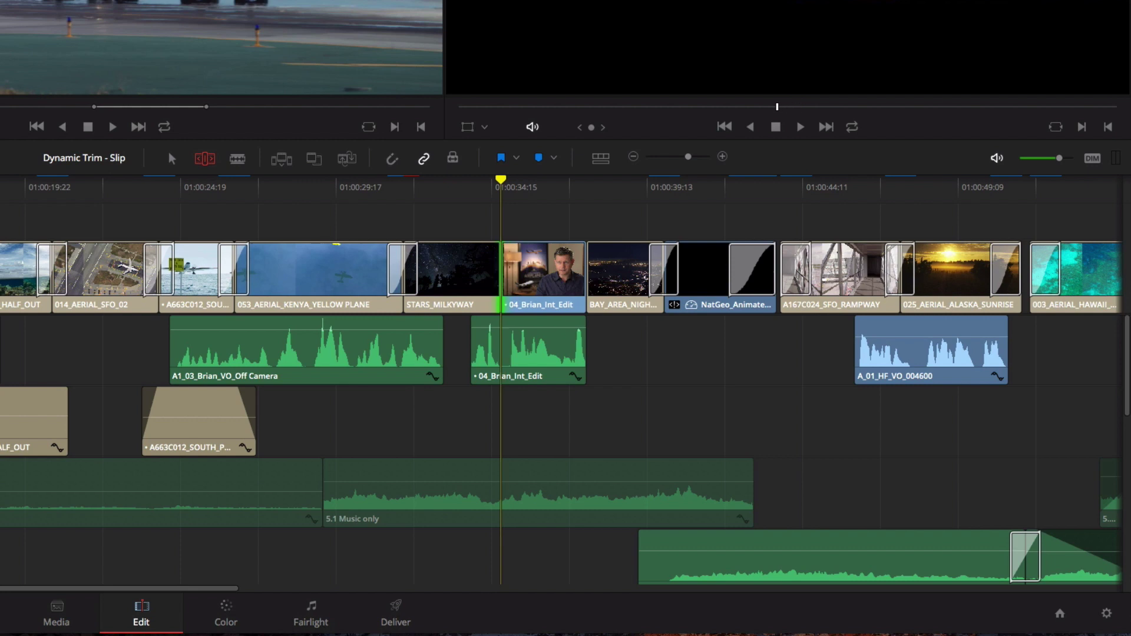
left_click(490, 267)
left_click(211, 353, "ctrl")
mouse_move(176, 342)
left_mouse_down()
mouse_move(166, 345)
mouse_move(229, 346)
mouse_move(190, 344)
left_mouse_up()
key("w")
- Select the edit points of the credit title clips at the timeline's end in Trim mode and shorten the clips simultaneously
left_click_drag(189, 590, 828, 569)
key("t")
left_click_drag(214, 209, 945, 352)
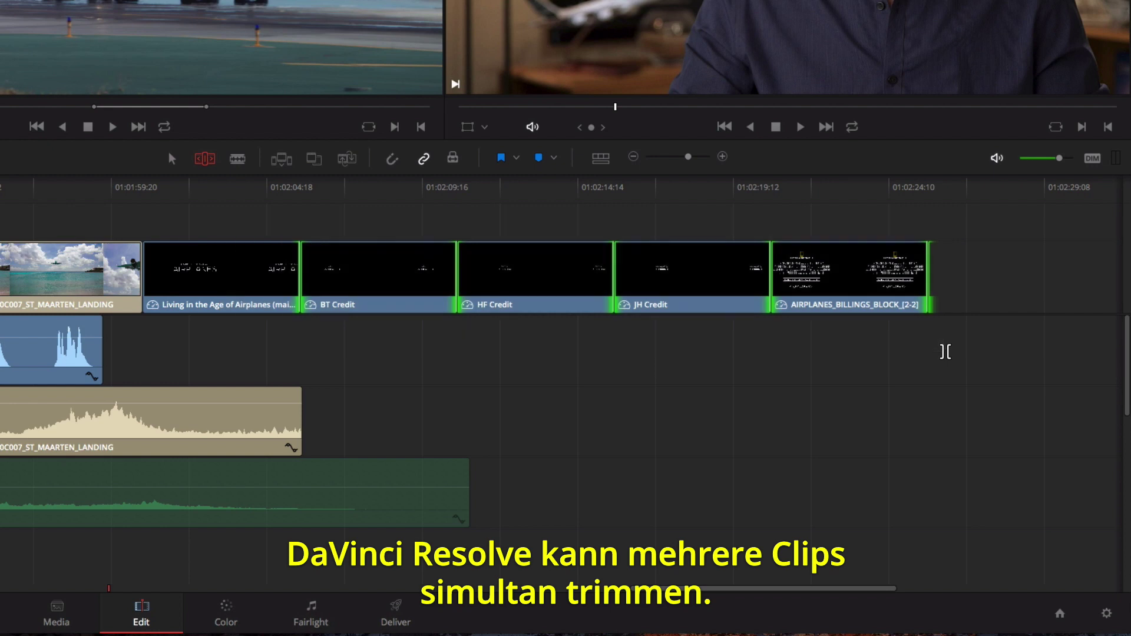
left_click(928, 277)
left_click_drag(761, 279, 637, 288)
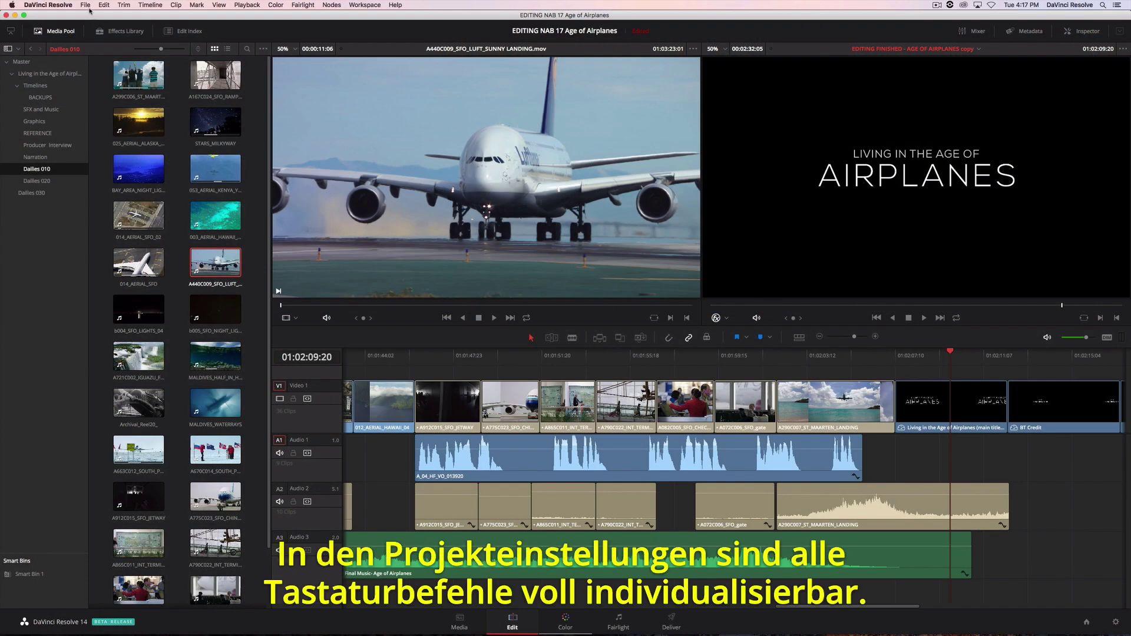
- In the project's keyboard mapping settings, select the DaVinci Resolve keyboard set and create a new set named My Keyboard
left_click(89, 8)
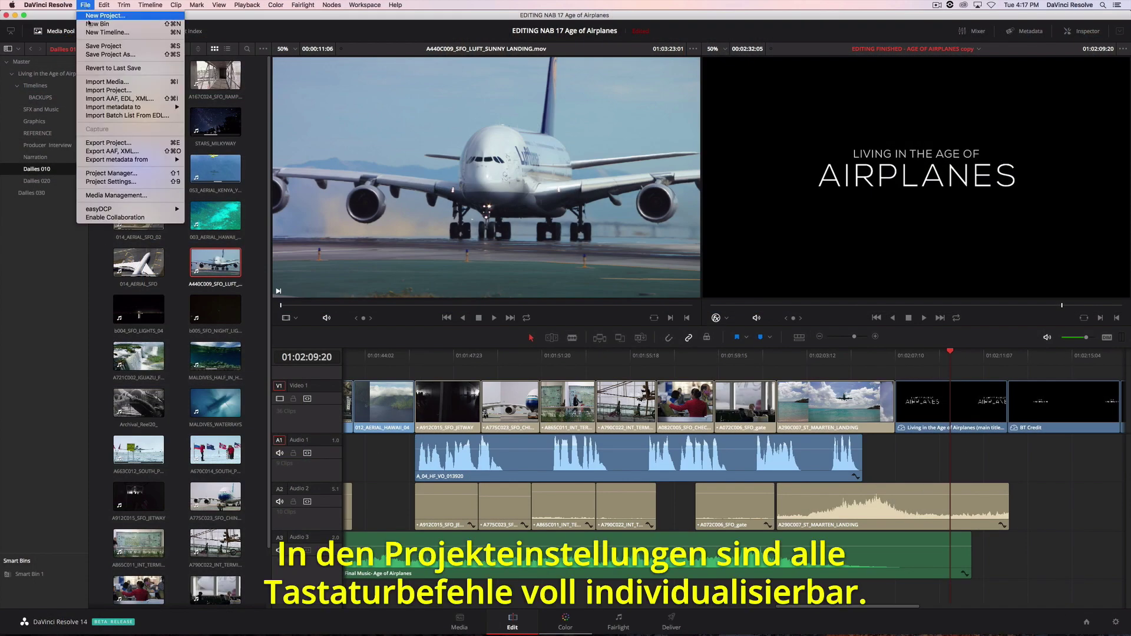
left_click(101, 184)
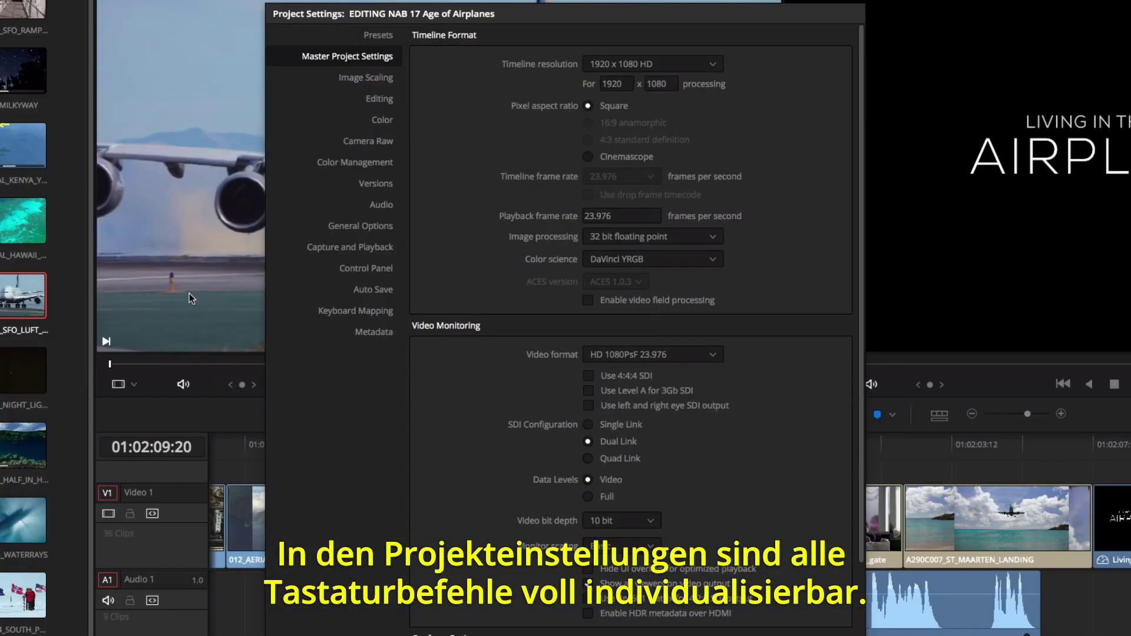
left_click(320, 314)
left_click(505, 66)
left_click(500, 87)
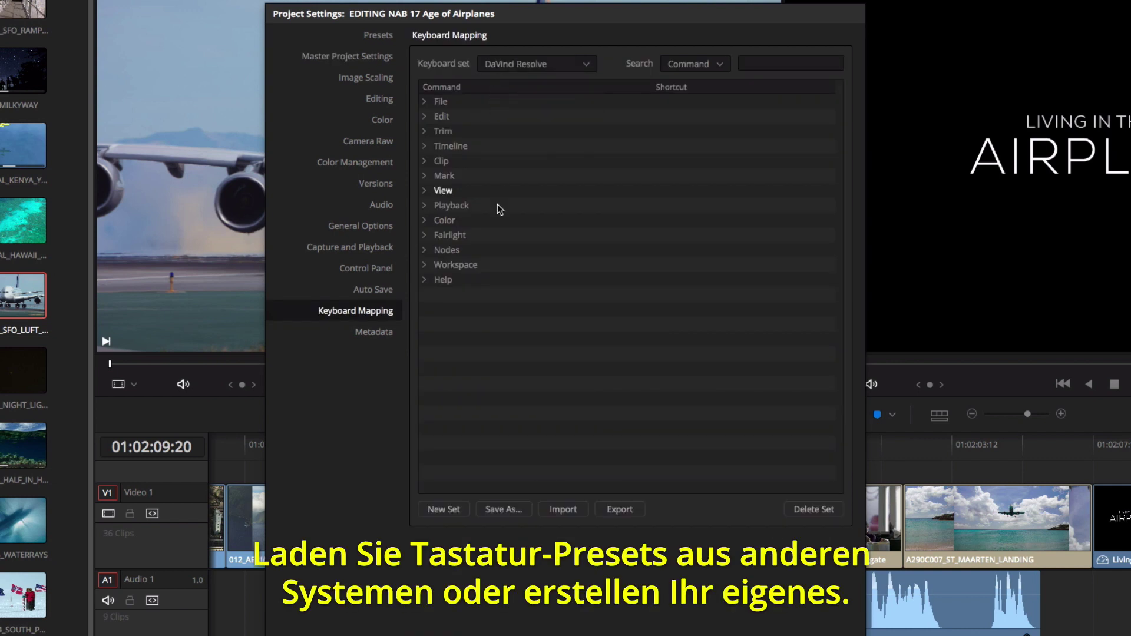
left_click(442, 508)
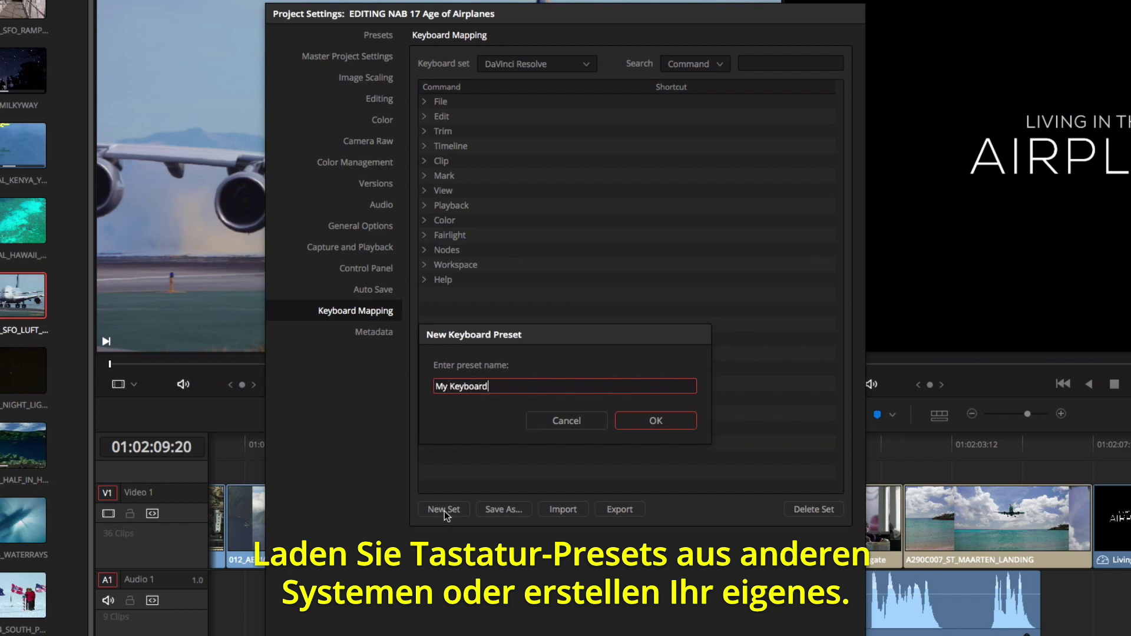
left_click(642, 424)
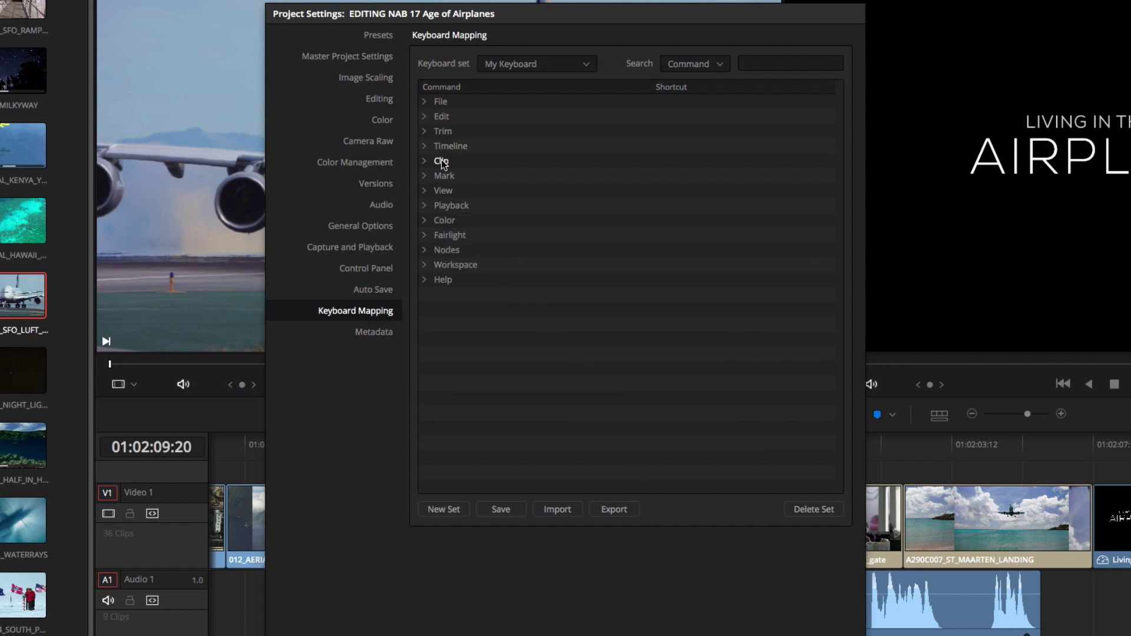
- Set the Normal Edit Mode shortcut to P in the My Keyboard set and save the set and project settings
left_click(423, 131)
left_click(659, 147)
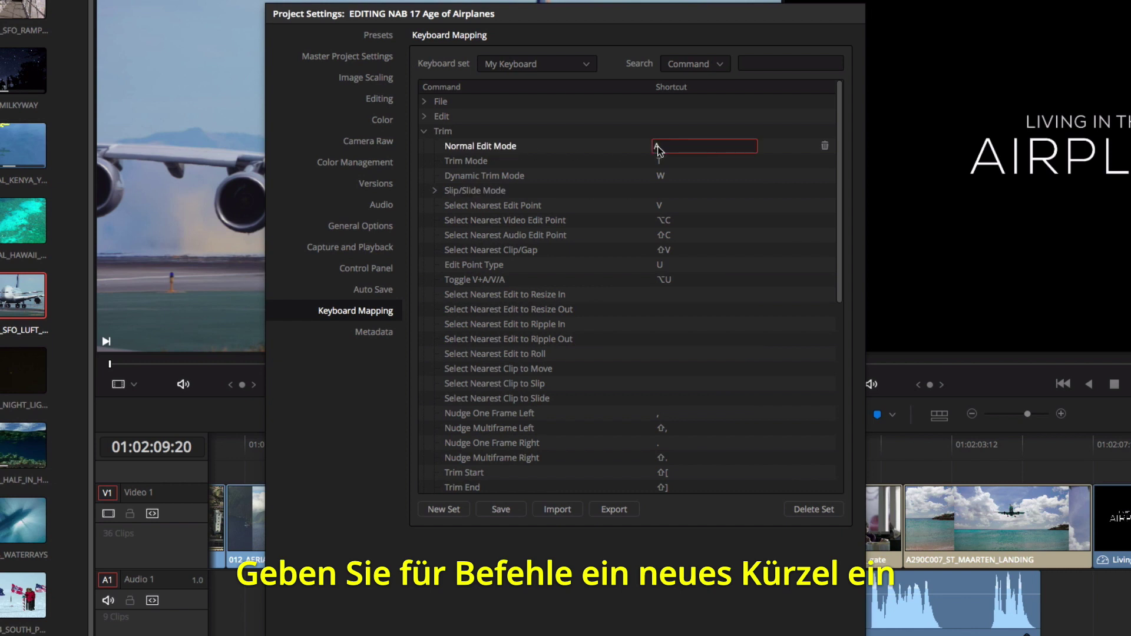
left_click(688, 167)
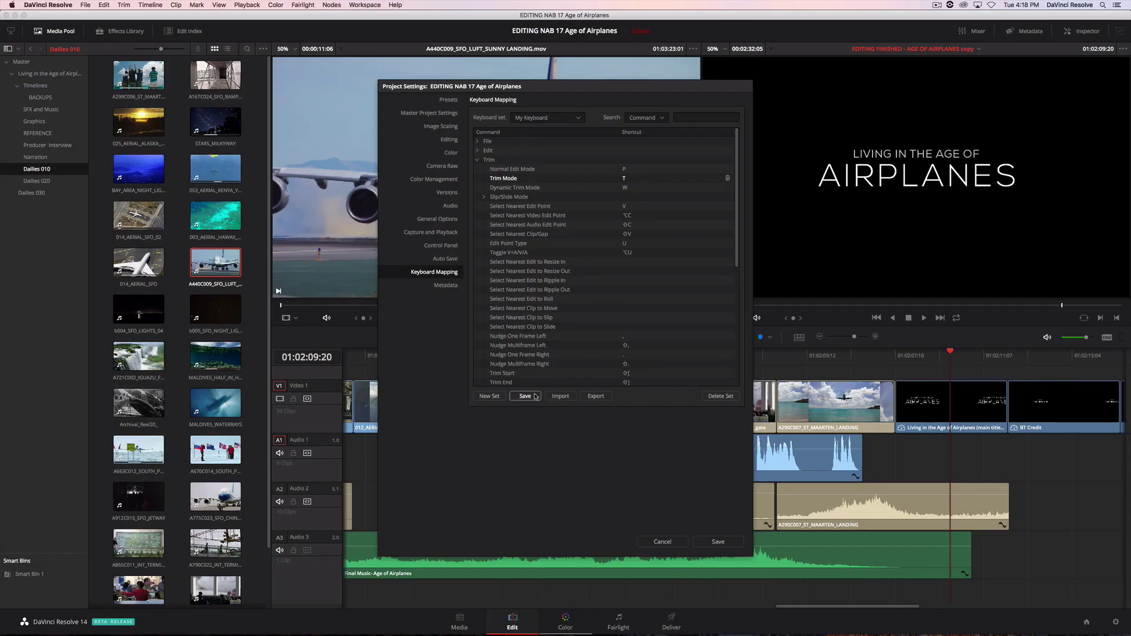
left_click(719, 541)
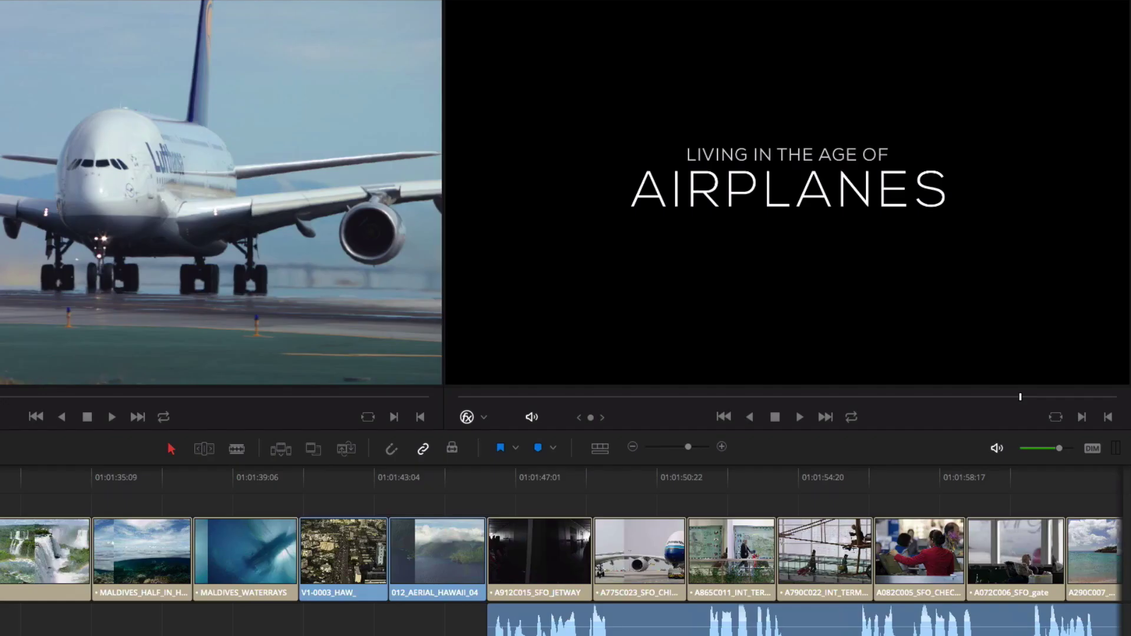
- Add a 24-frame Cross Dissolve at the cut between MALDIVES_HALF_IN_HALF_OUT and MALDIVES_WATERRAYS and play it back
key("space")
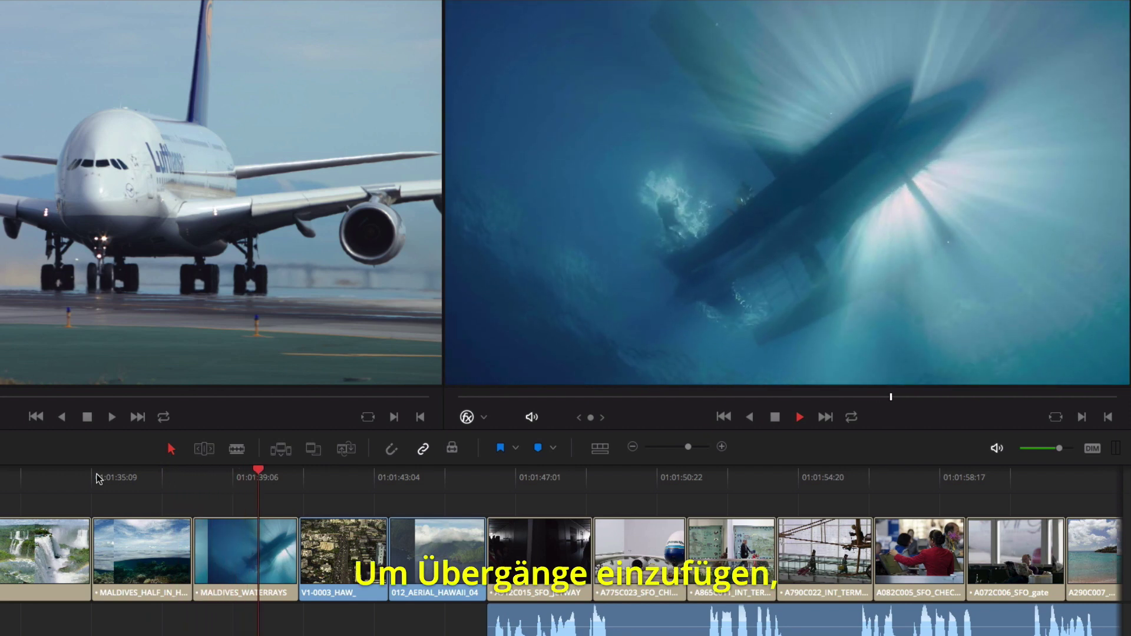
right_click(193, 547)
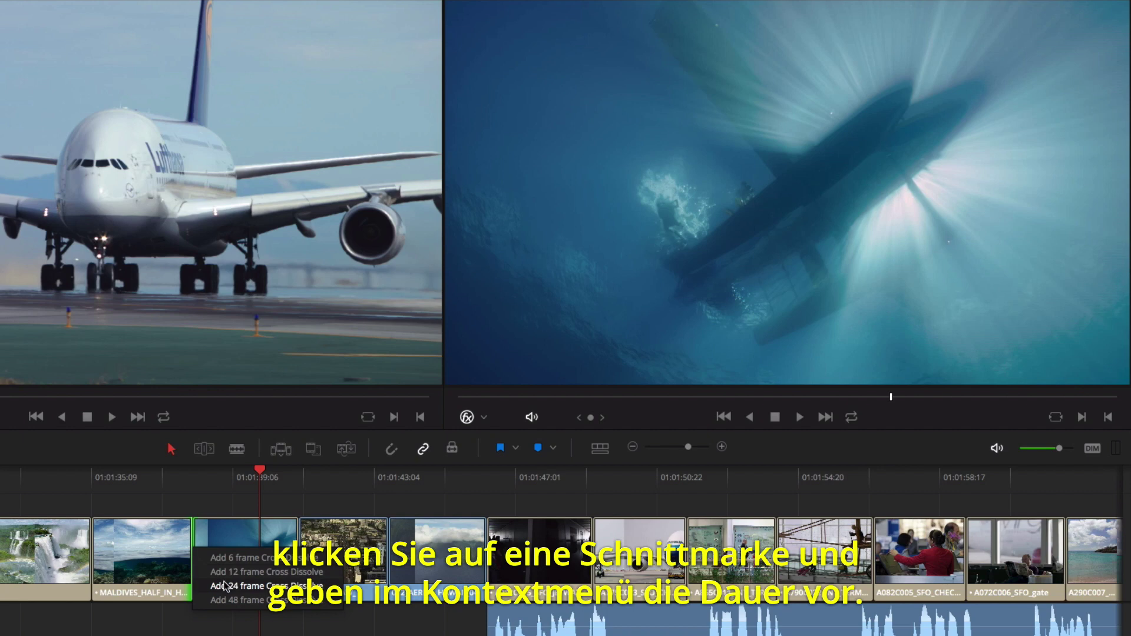
left_click(226, 587)
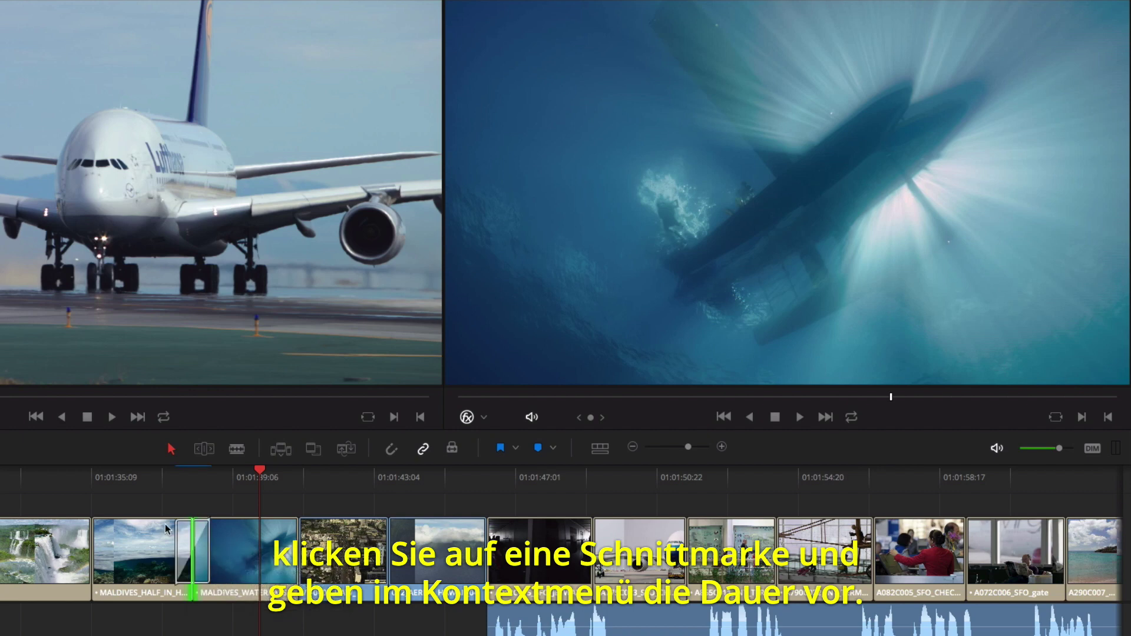
left_click(106, 476)
key("space")
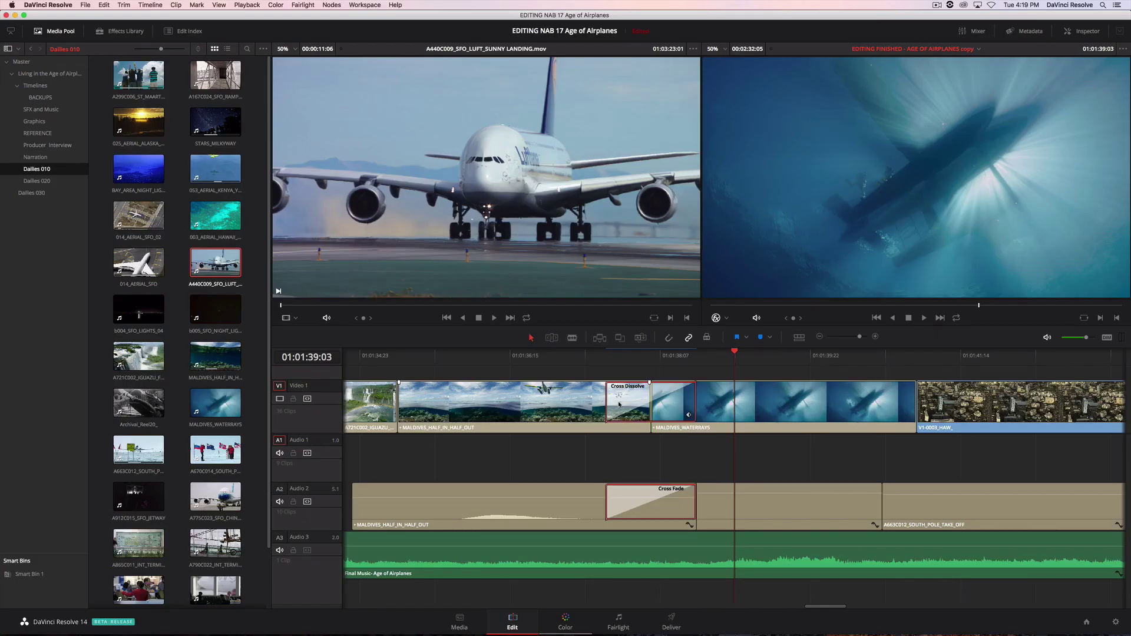
- Set the Cross Dissolve's duration to 1.1 seconds, its alignment to Center On Edit and its style to Film
double_click(619, 405)
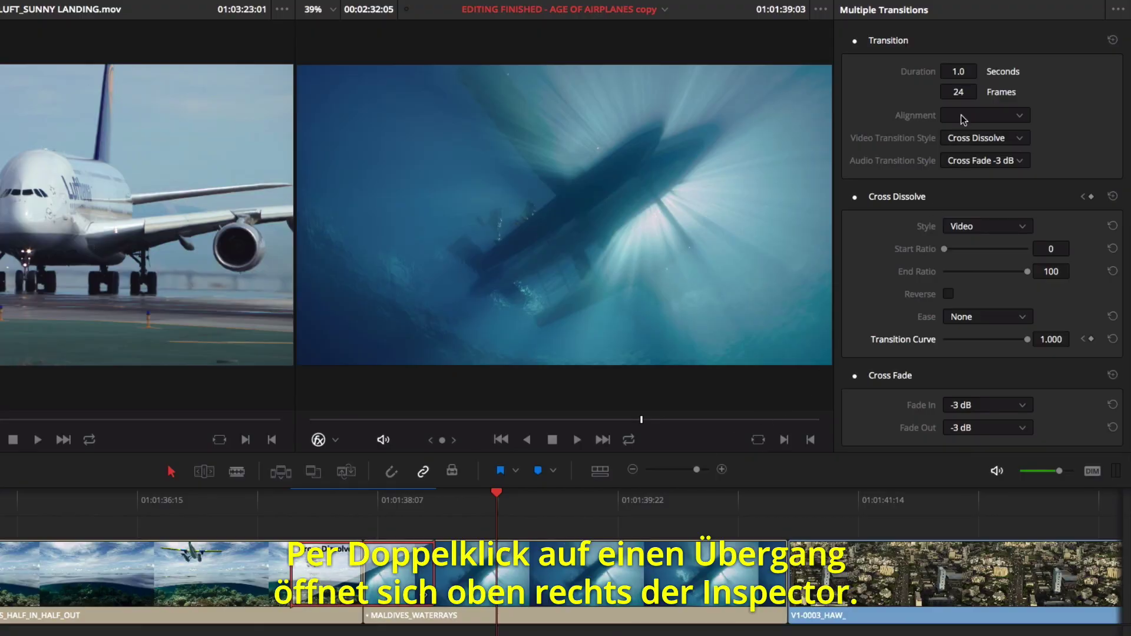
mouse_move(966, 71)
left_mouse_down()
mouse_move(943, 71)
mouse_move(981, 70)
left_mouse_up()
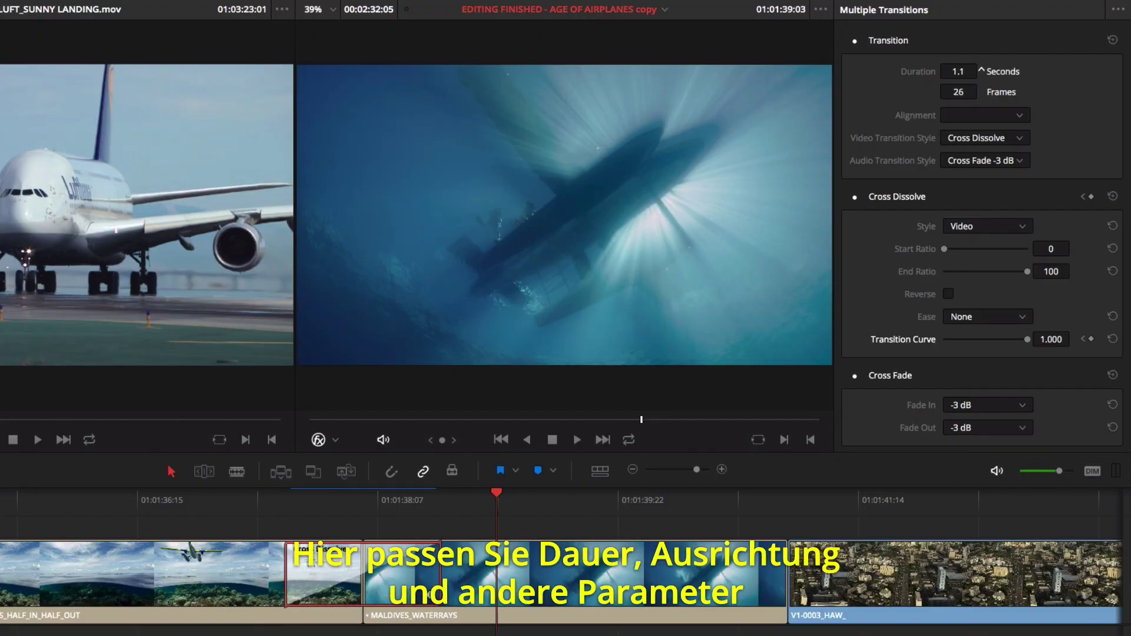
left_click(983, 116)
left_click(989, 151)
left_click(1004, 226)
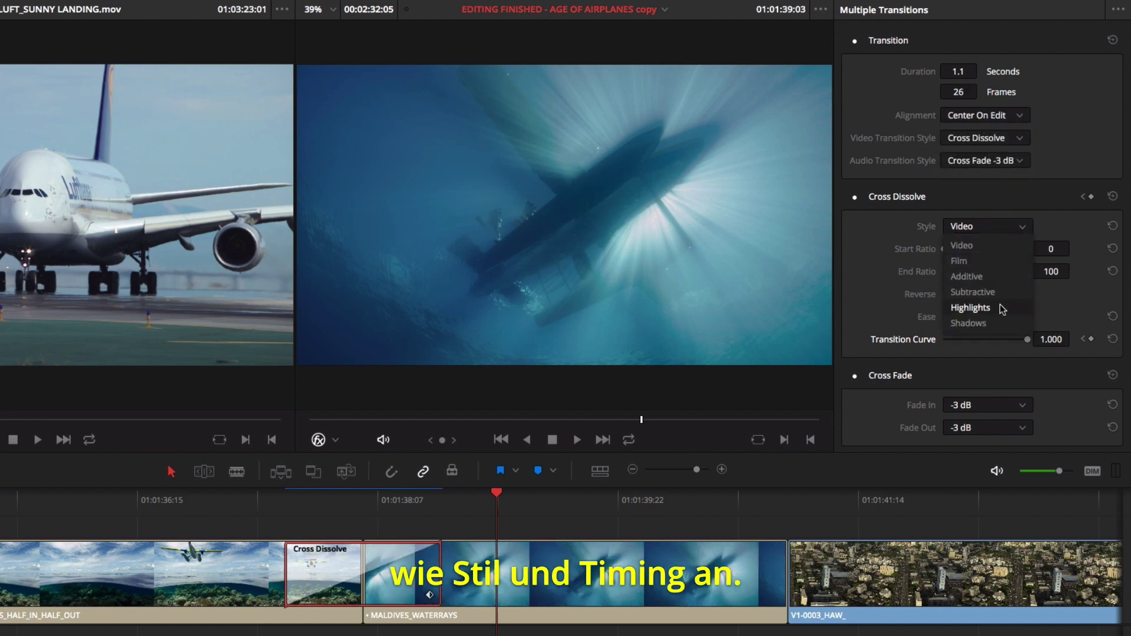
left_click(988, 268)
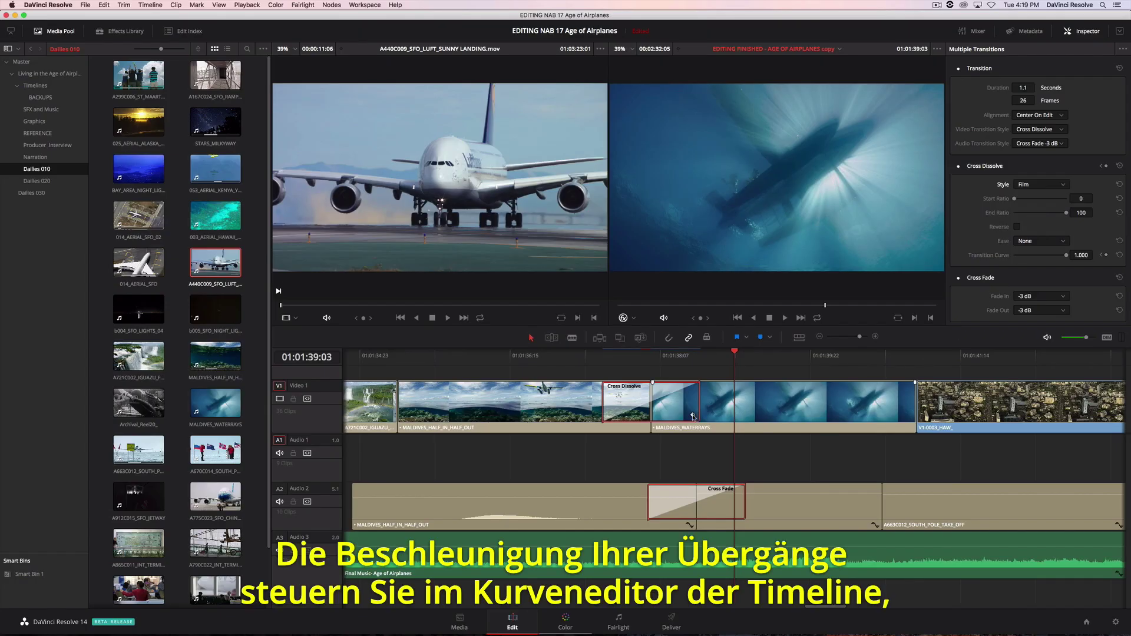
- Expand the Cross Dissolve's transition curve in the timeline and smooth both its end and its start with ease curves
left_click(693, 416)
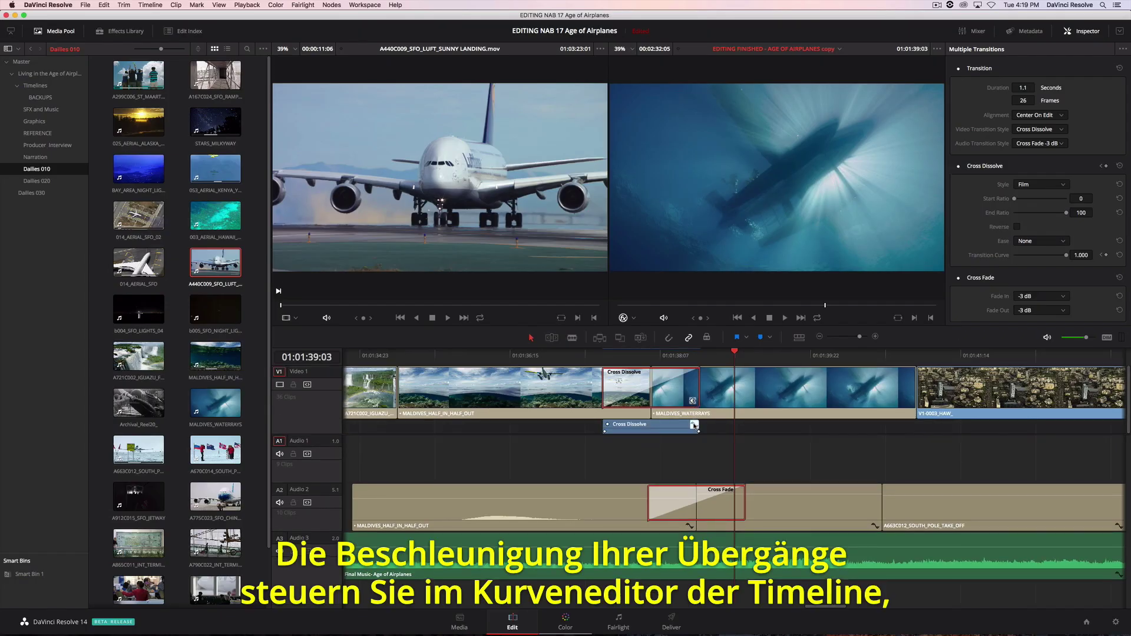
left_click(694, 424)
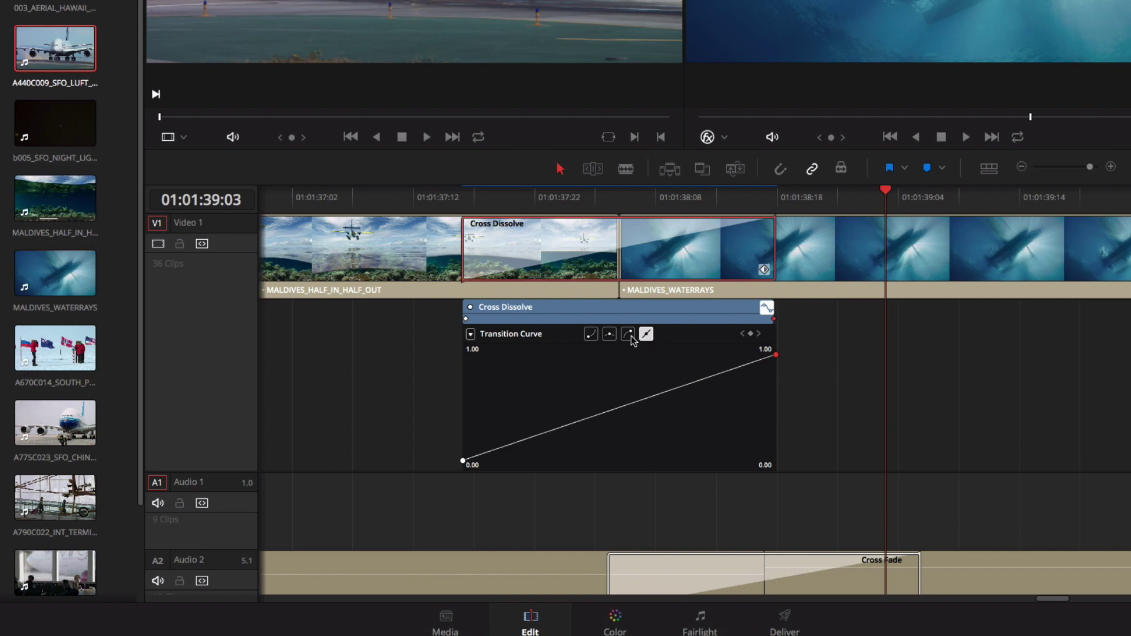
left_click_drag(697, 381, 696, 367)
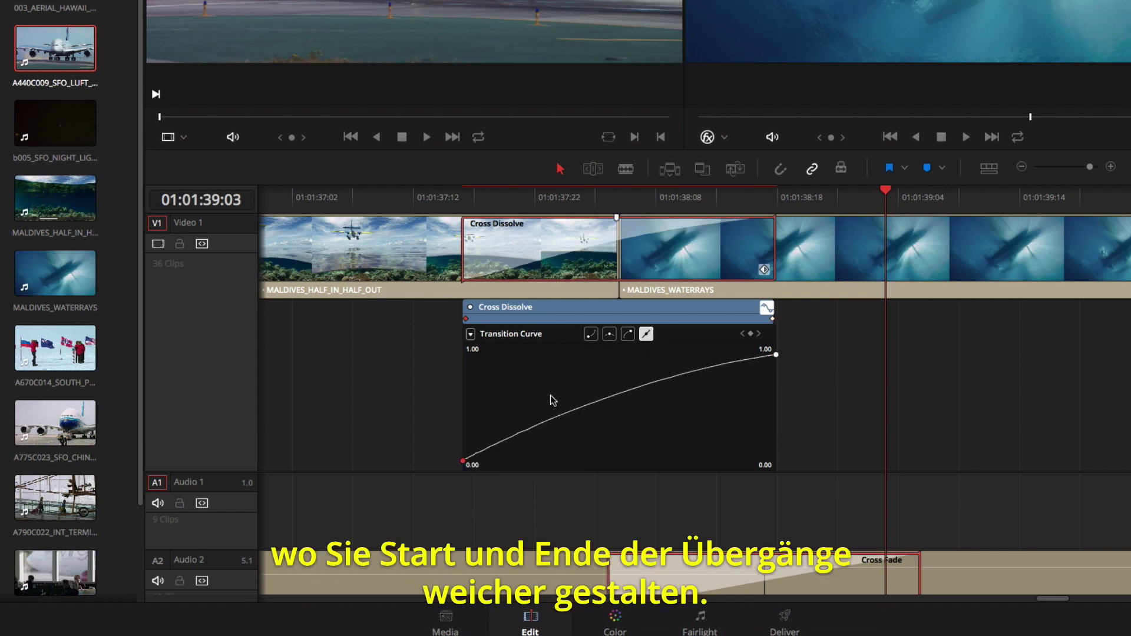
left_click(591, 334)
left_click_drag(545, 460, 556, 460)
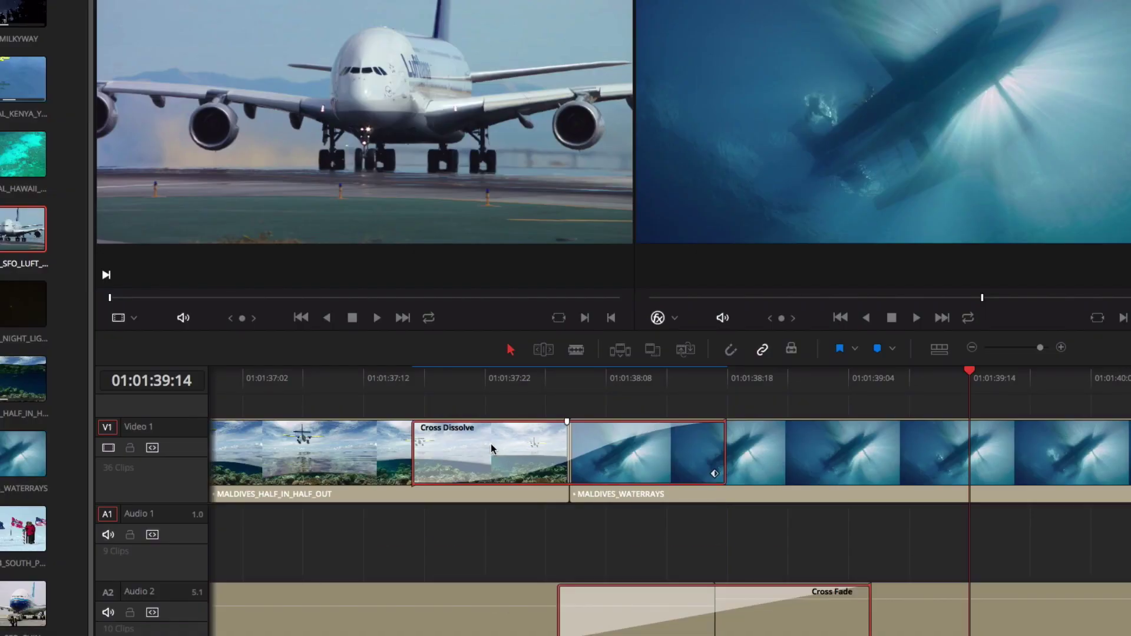
- Save the adjusted Cross Dissolve as a transition preset named Film Dissolve
right_click(492, 449)
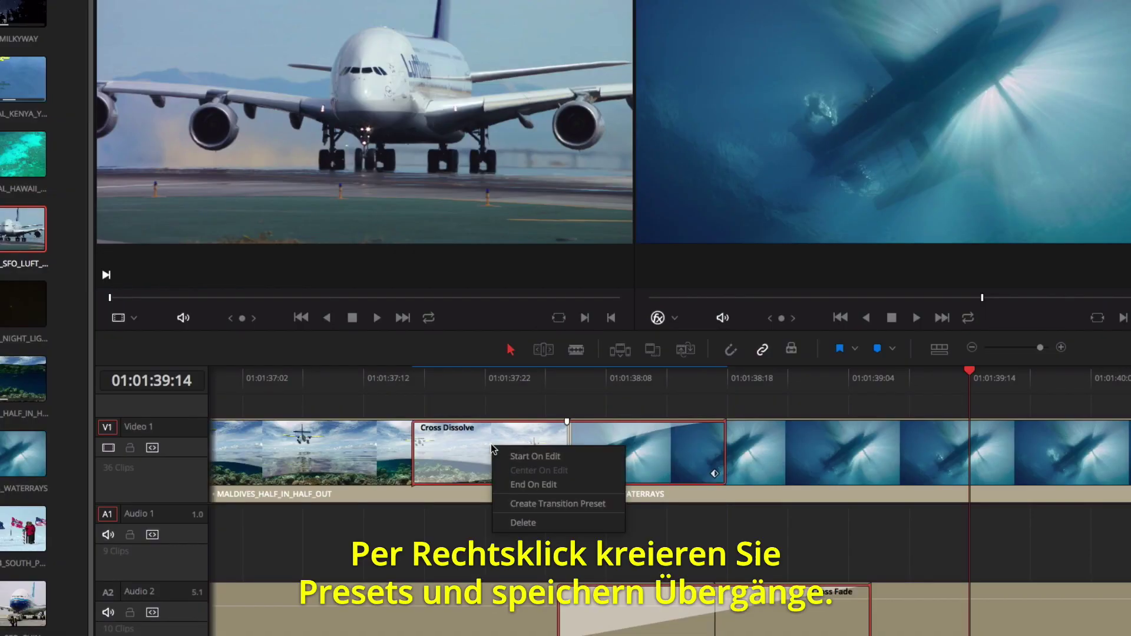
left_click(525, 505)
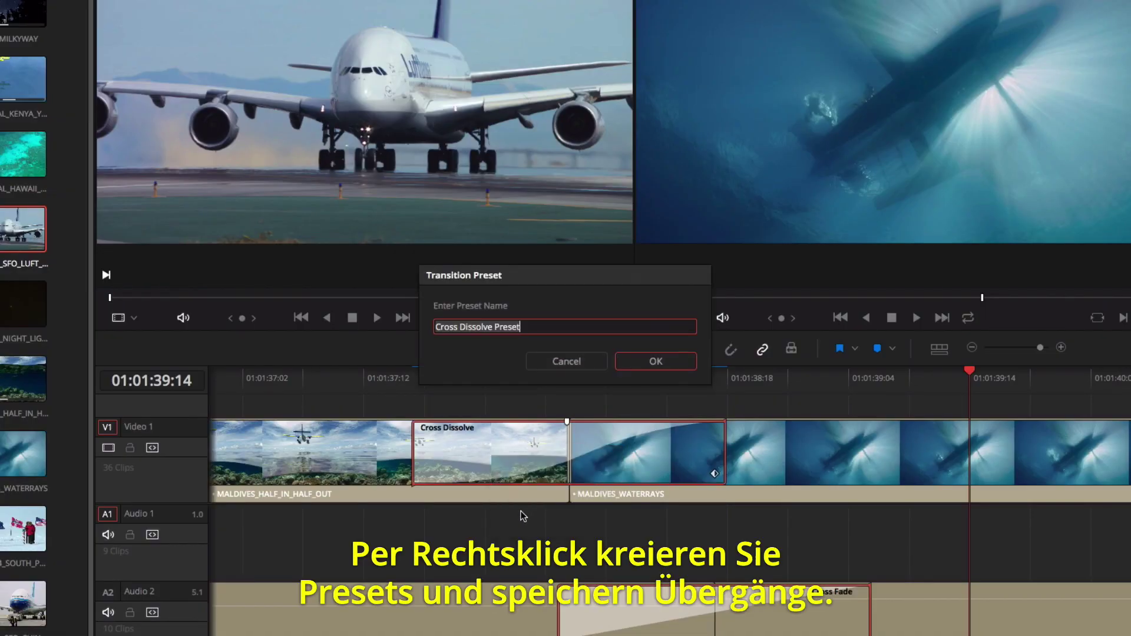
type("Film Dissolve")
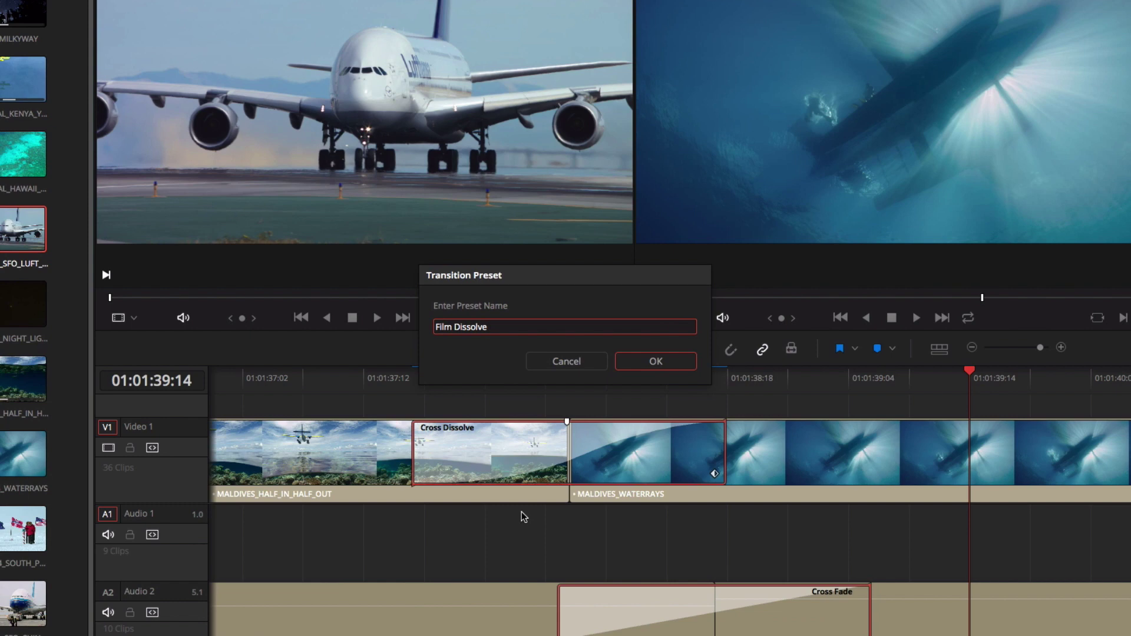
left_click(656, 361)
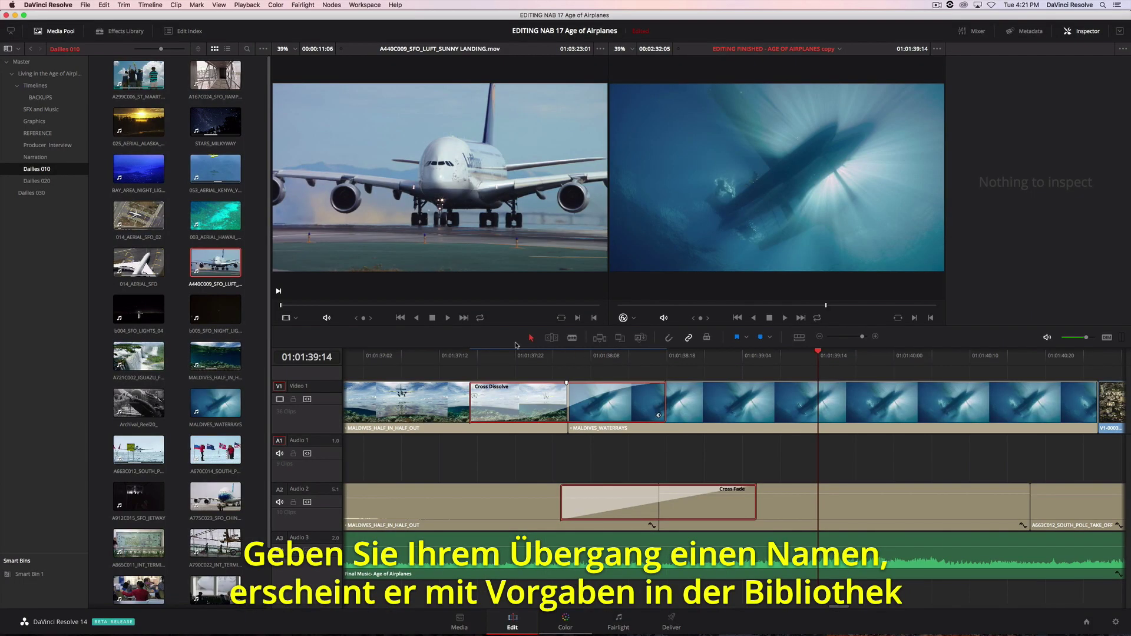
- Find the Film Dissolve preset among the Effects Library's video transitions and look through the OpenFX filters
left_click(120, 35)
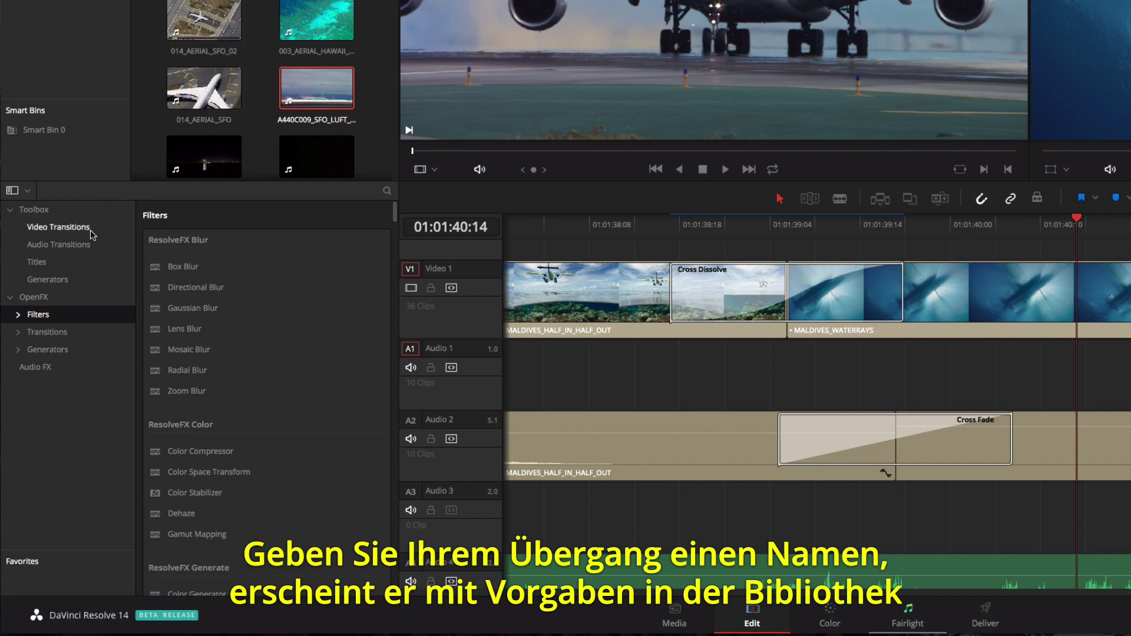
left_click(91, 231)
scroll(387, 328, "down", 5)
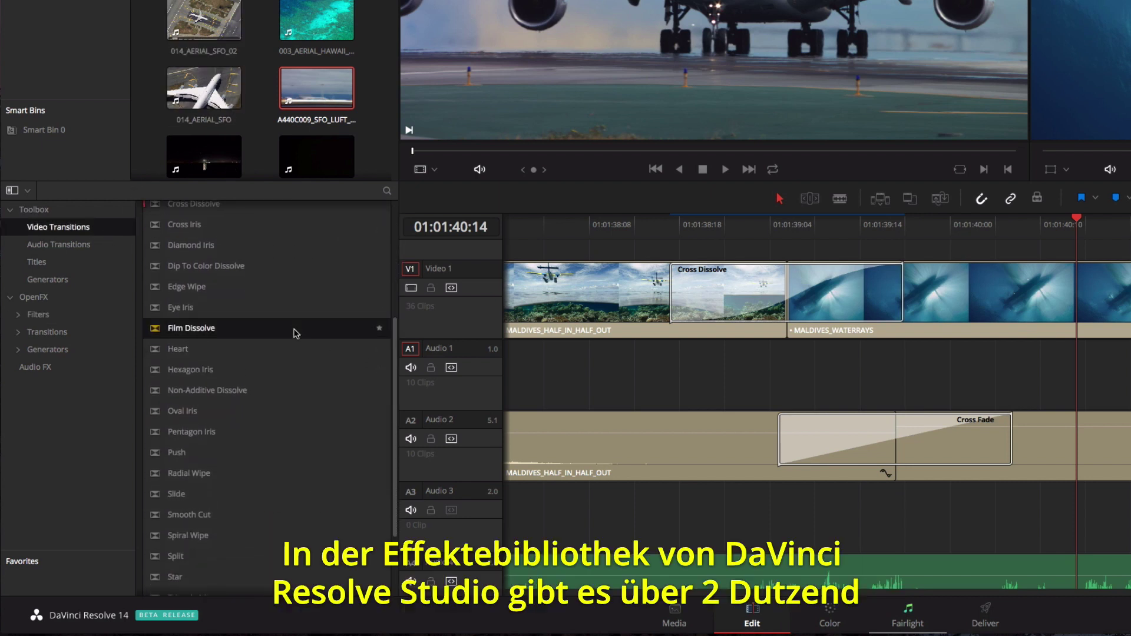
left_click(115, 317)
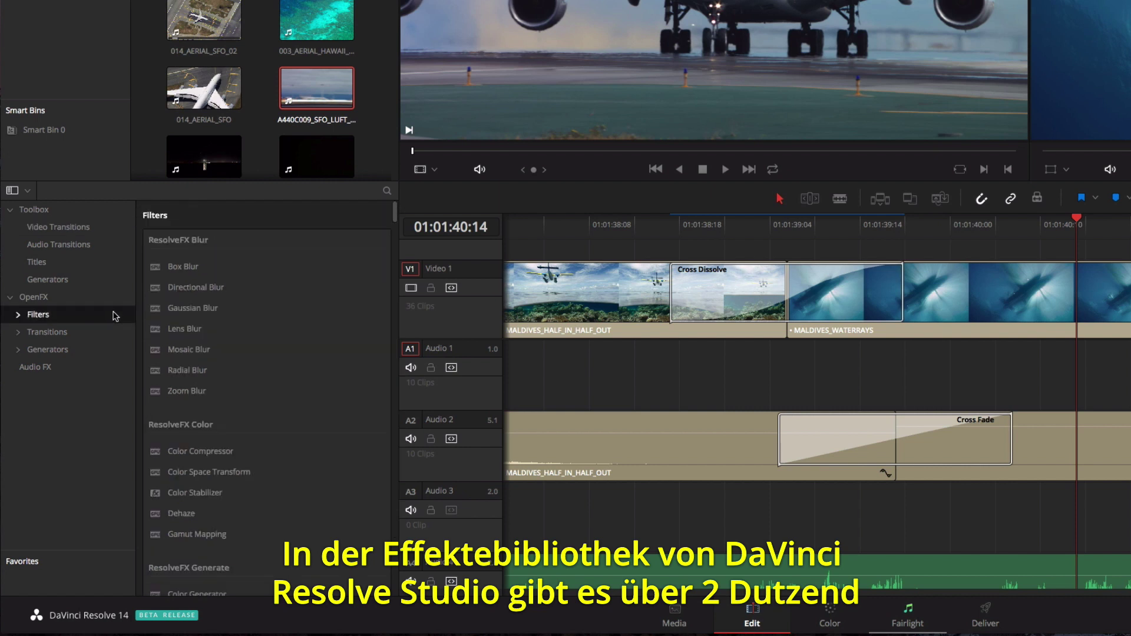
left_click_drag(393, 216, 389, 263)
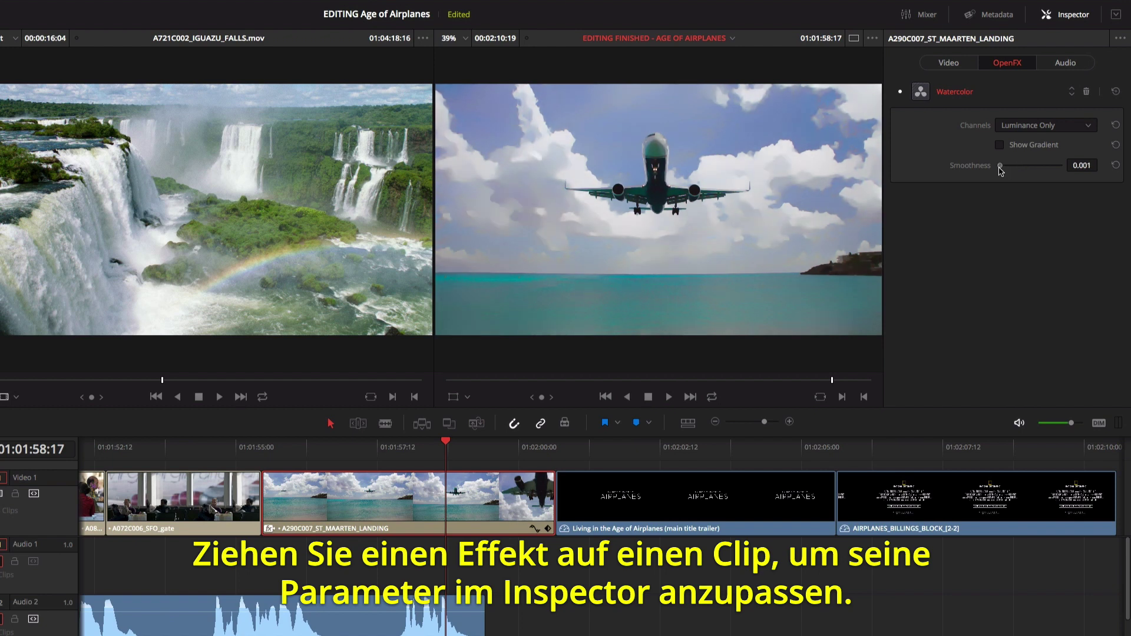
- Set the Watercolor effect's smoothness to 0.017 on A290C007_ST_MAARTEN_LANDING and switch its gradient display on and off
left_click_drag(1020, 170, 1035, 172)
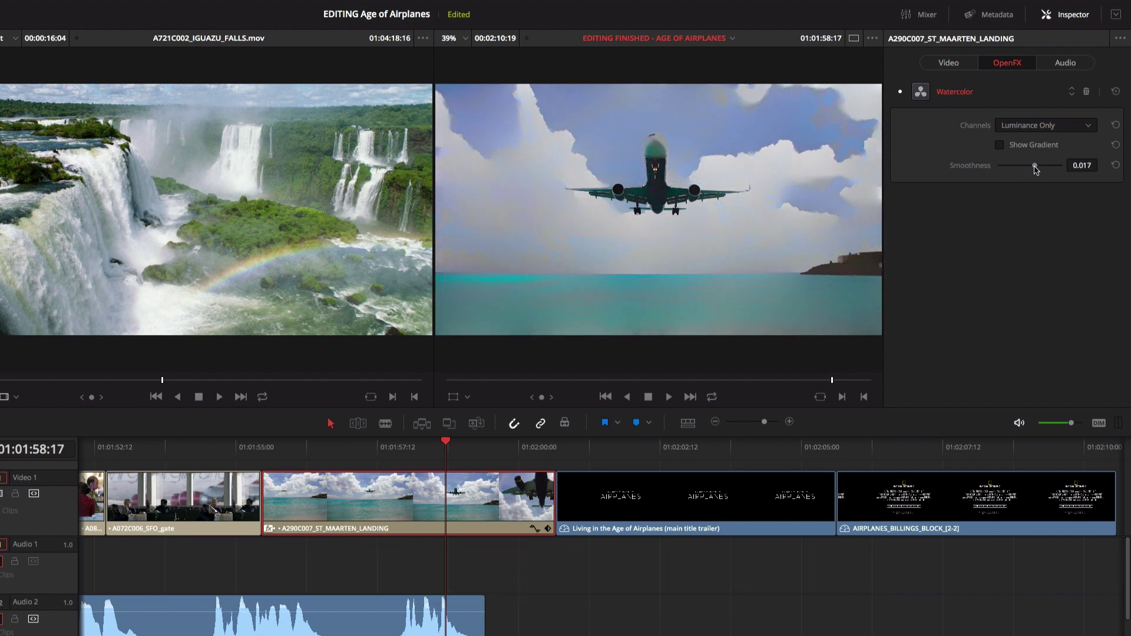
left_click(1000, 145)
left_click(1000, 145)
- Keyframe the main title's transform from zoom 0.710 and Y position -194 at its start to zoom 0.970 and Y position 10 at its end
left_click(556, 452)
left_click(590, 484)
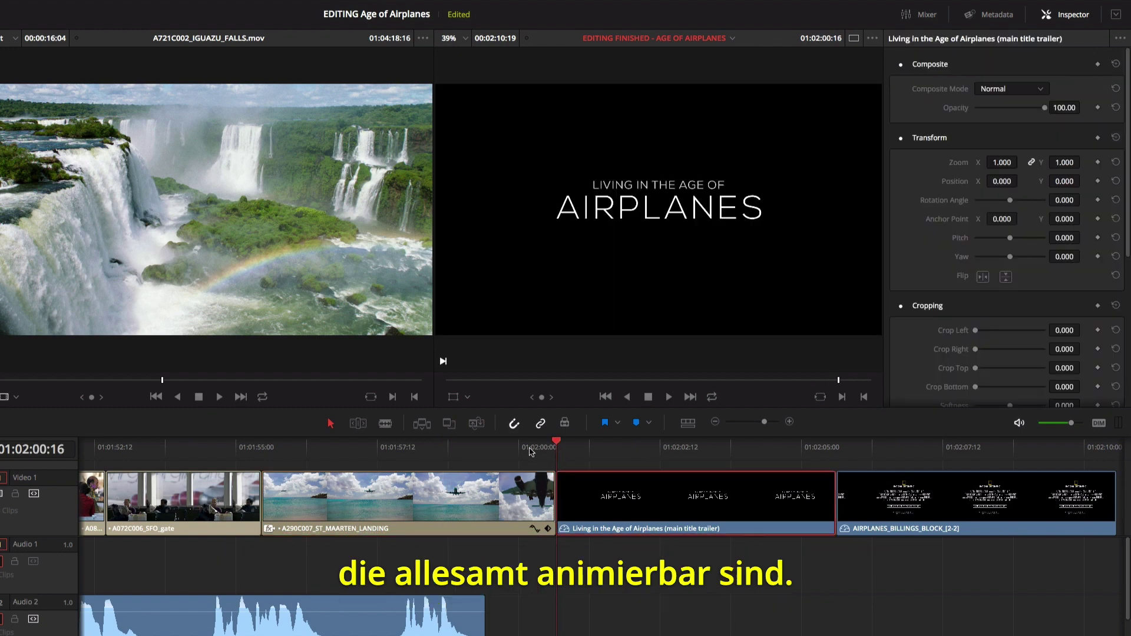
left_click(454, 399)
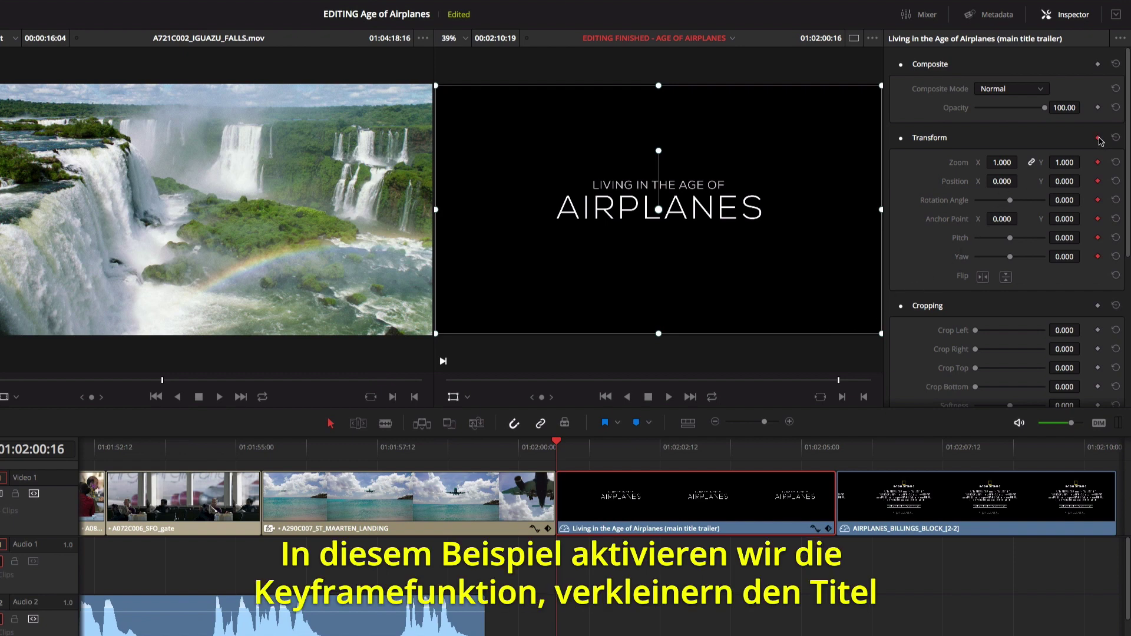
left_click_drag(1001, 162, 955, 162)
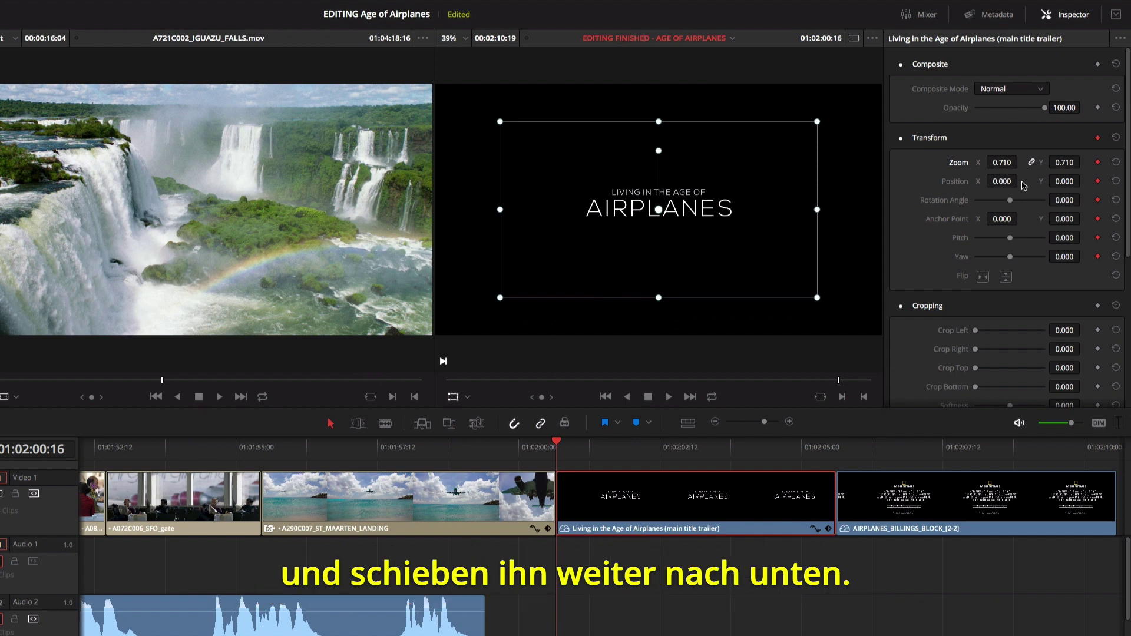
mouse_move(1064, 181)
left_mouse_down()
mouse_move(1083, 181)
mouse_move(1064, 182)
left_mouse_up()
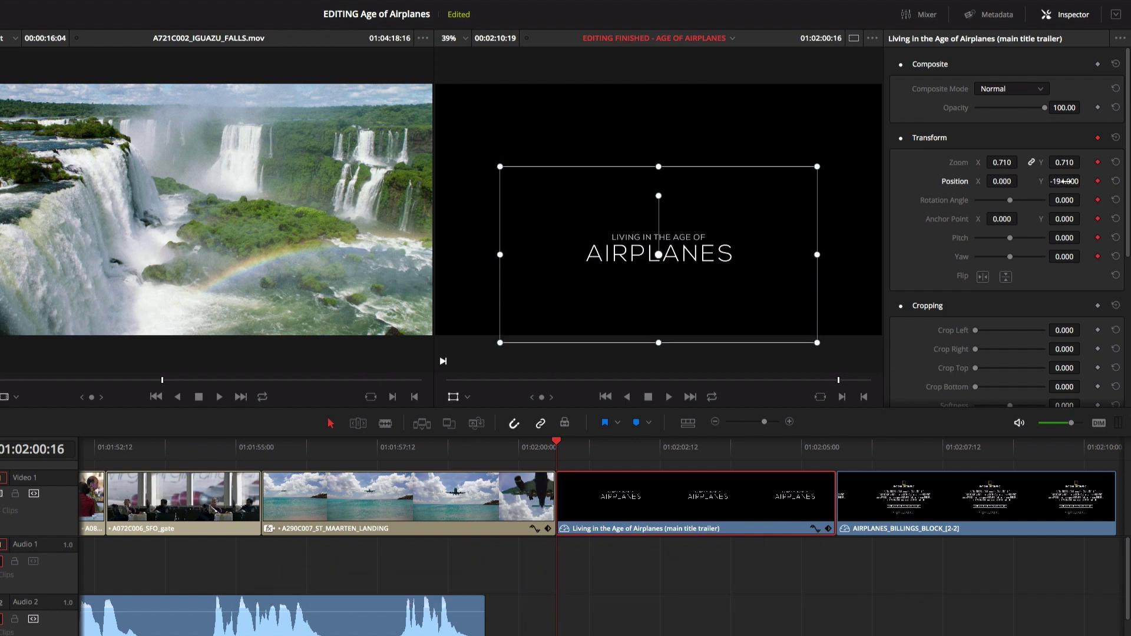
left_click_drag(561, 445, 829, 455)
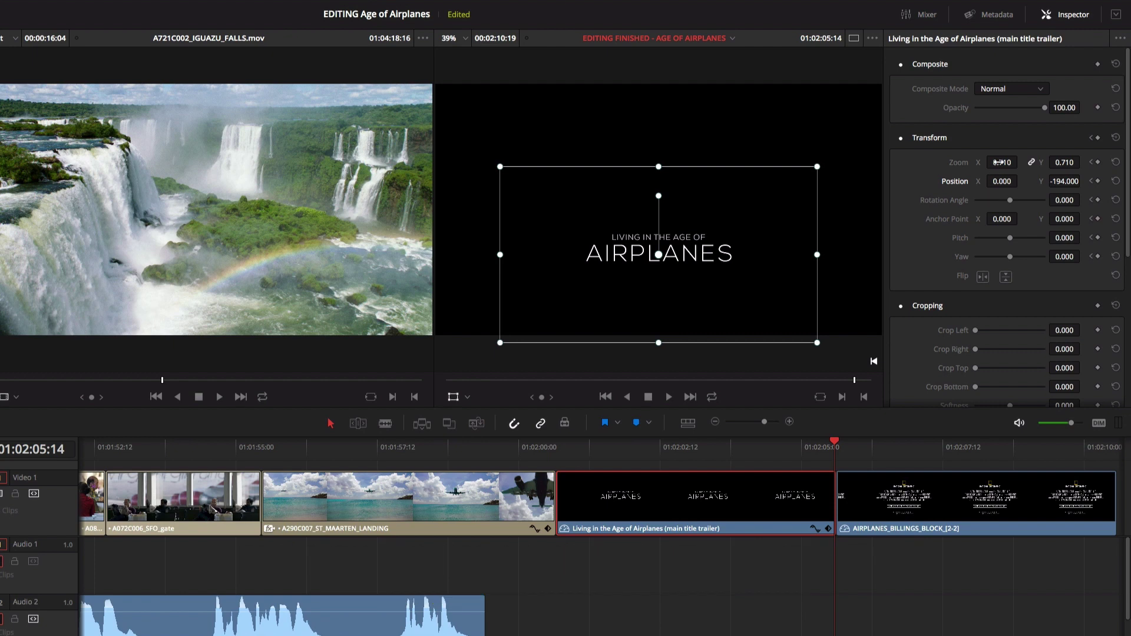
left_click_drag(1000, 162, 1059, 182)
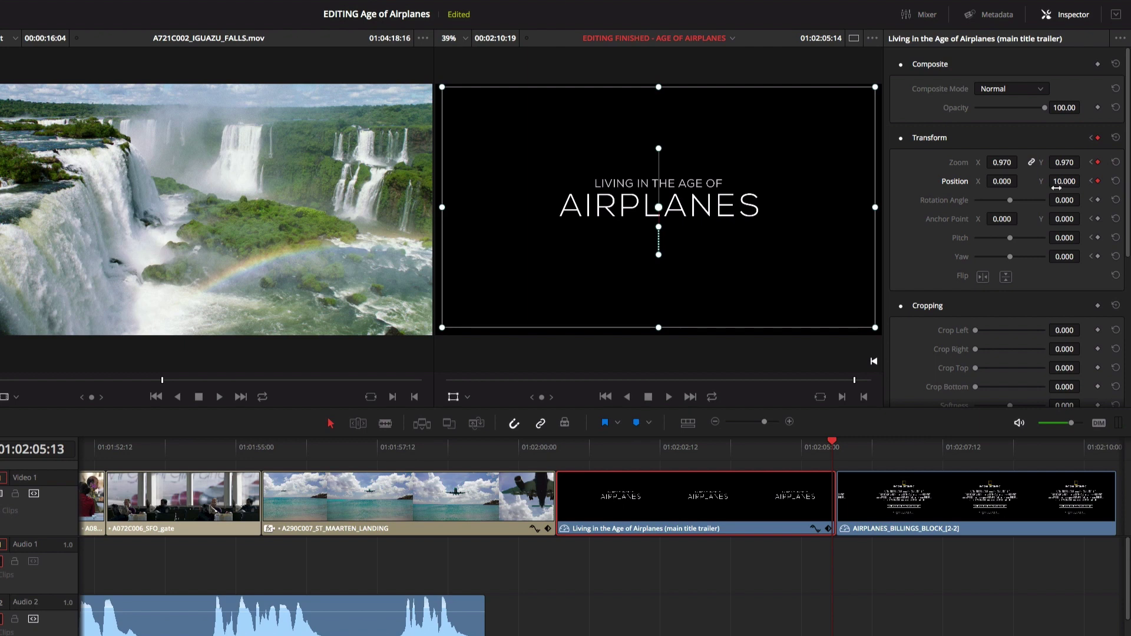
- Smooth the title's motion path at its start and end keyframes and reshape the path in the viewer
right_click(660, 255)
left_click(689, 279)
right_click(660, 232)
left_click(679, 241)
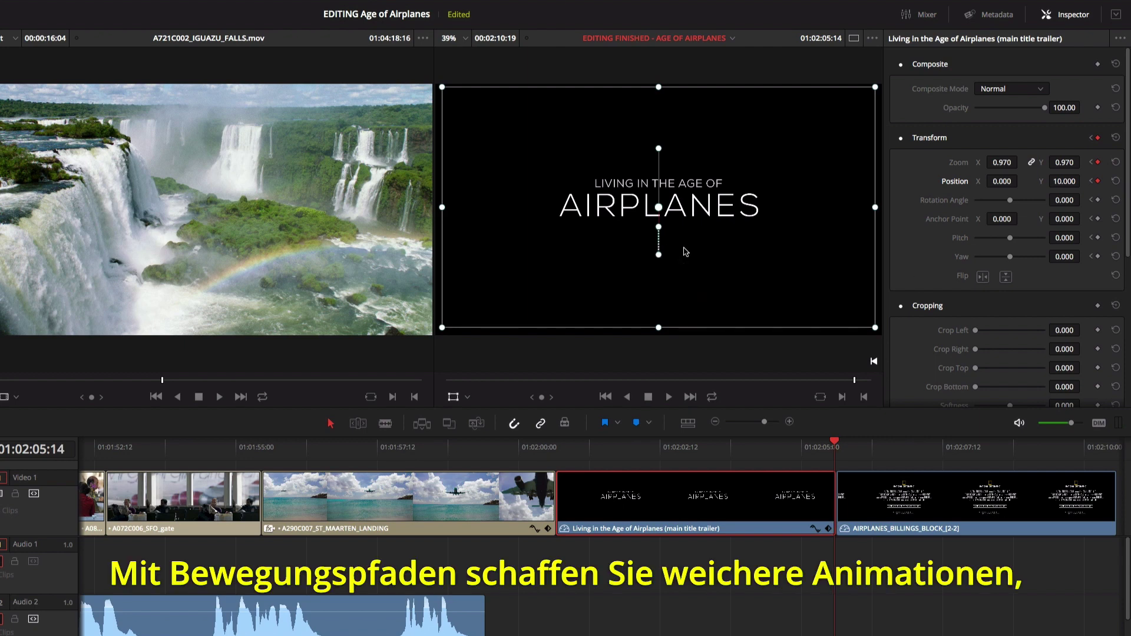
left_click_drag(661, 212, 570, 174)
mouse_move(569, 112)
left_mouse_down()
mouse_move(542, 125)
mouse_move(569, 115)
left_mouse_up()
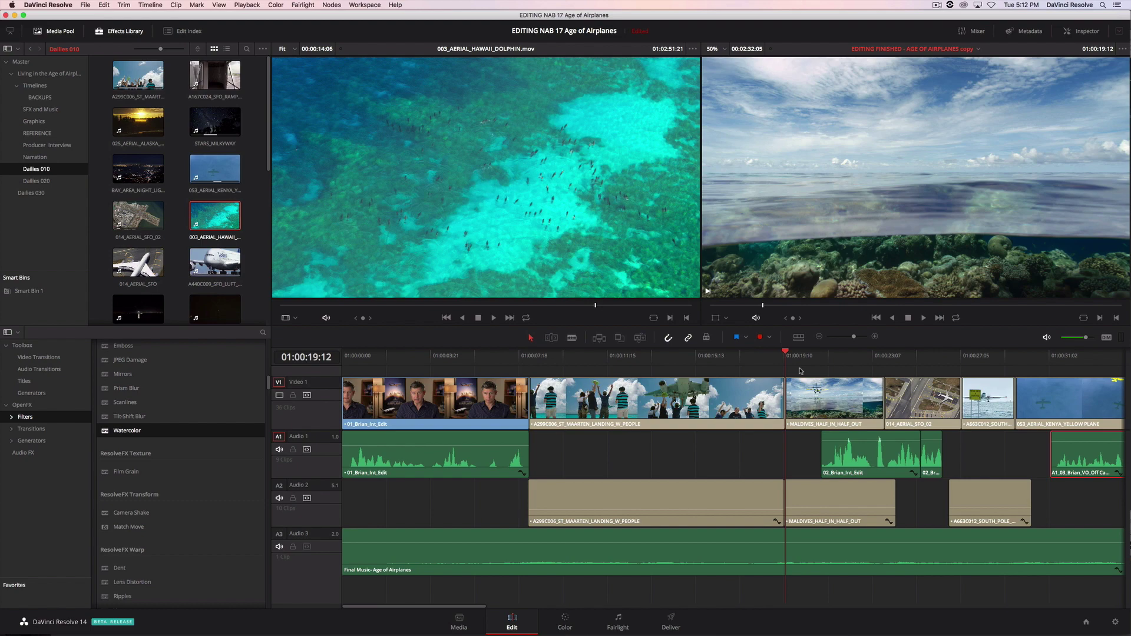
- Play the MALDIVES_HALF_IN_HALF_OUT clip, change its speed to 50% and play it back again
key("space")
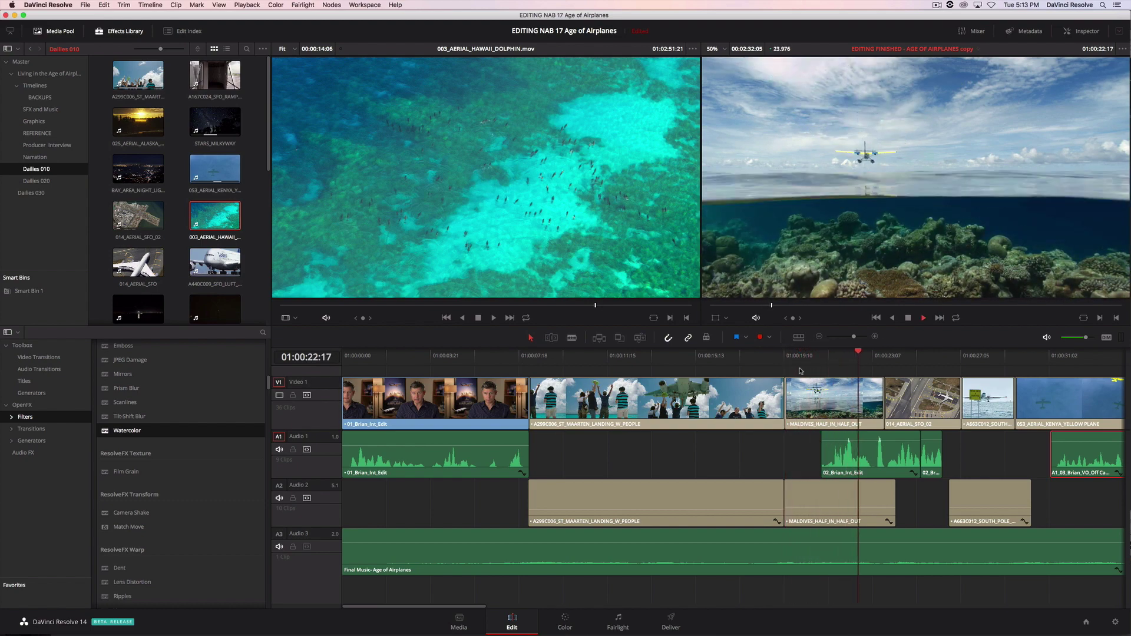
key("space")
right_click(813, 392)
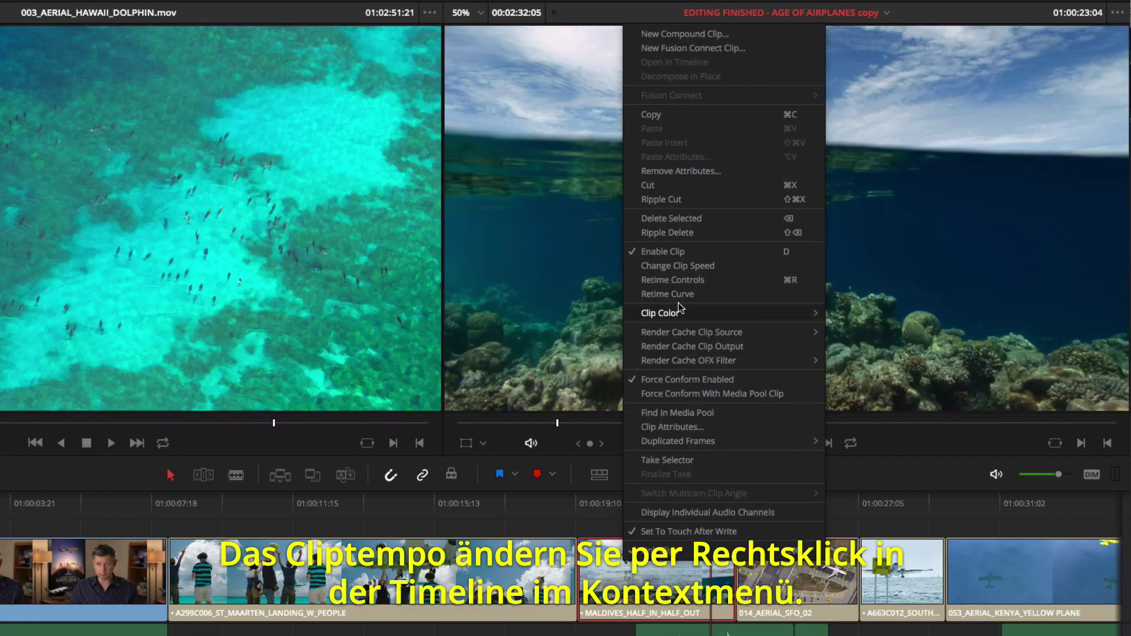
left_click(675, 267)
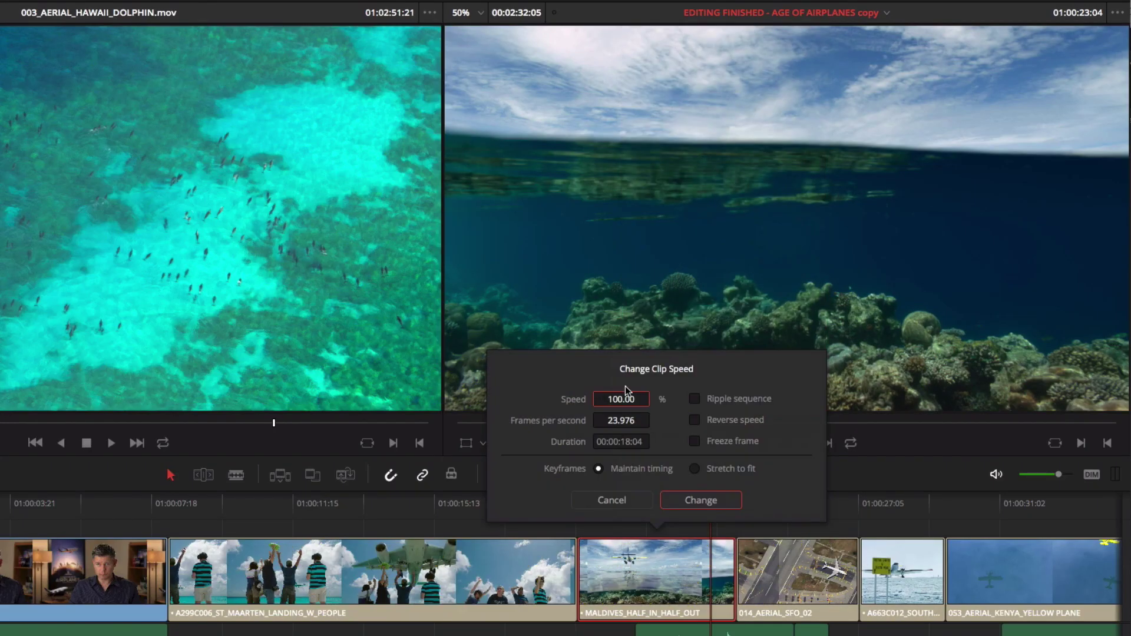
double_click(620, 400)
type("50")
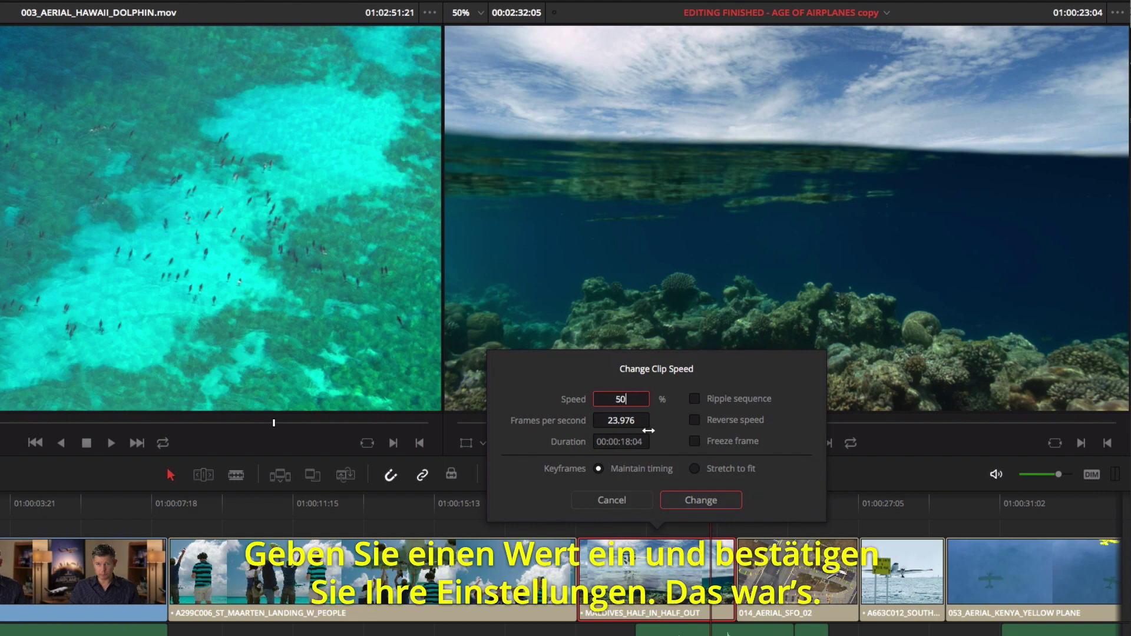
left_click(701, 500)
left_click(582, 502)
key("space")
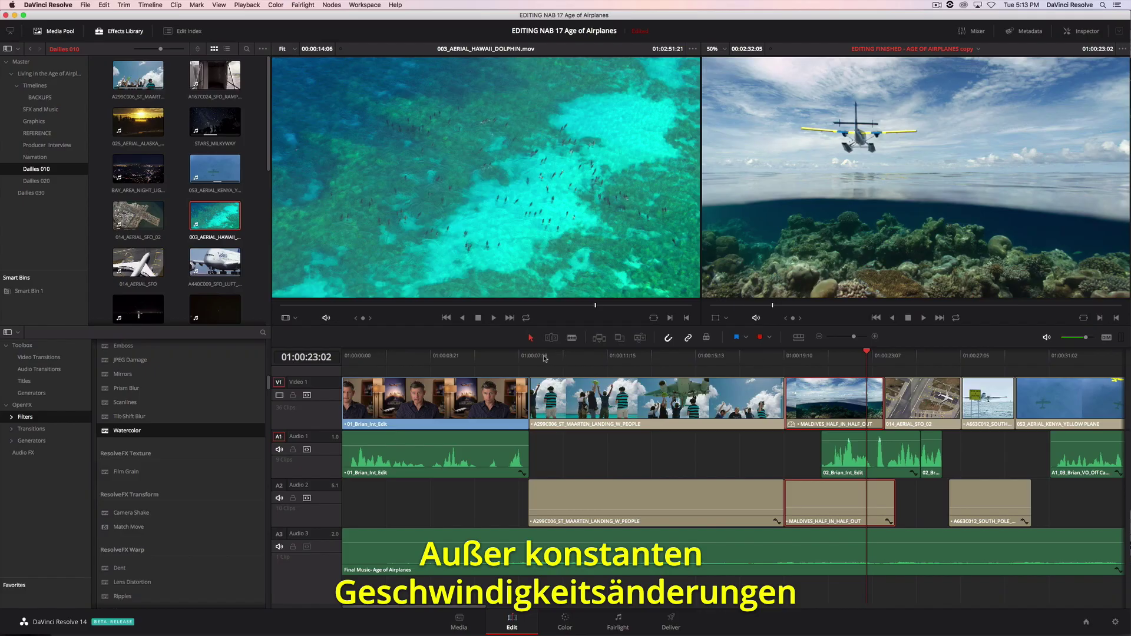
- Play the A299C006_ST_MAARTEN_LANDING_W_PEOPLE clip up to the plane's flyover and display the clip's retime controls
left_click(544, 357)
key("space")
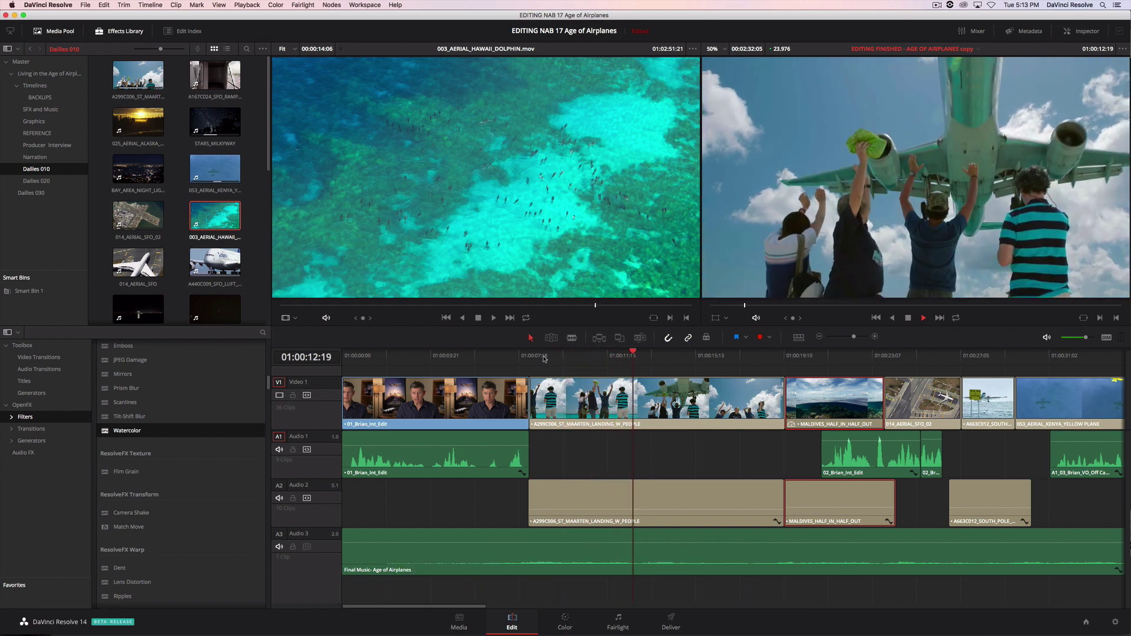
key("space")
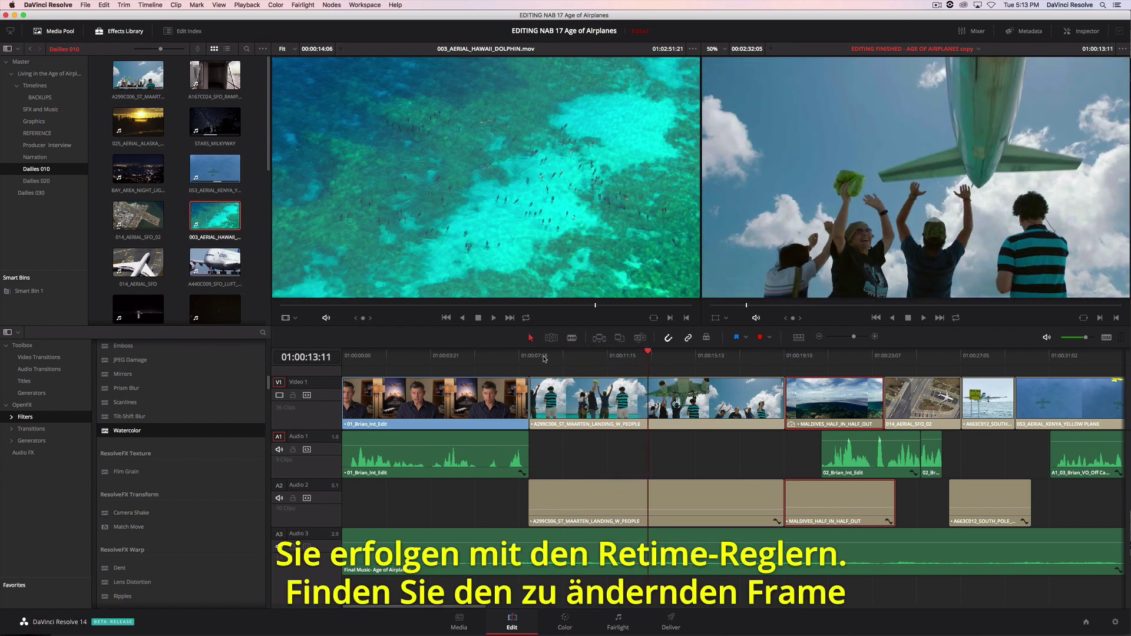
right_click(625, 394)
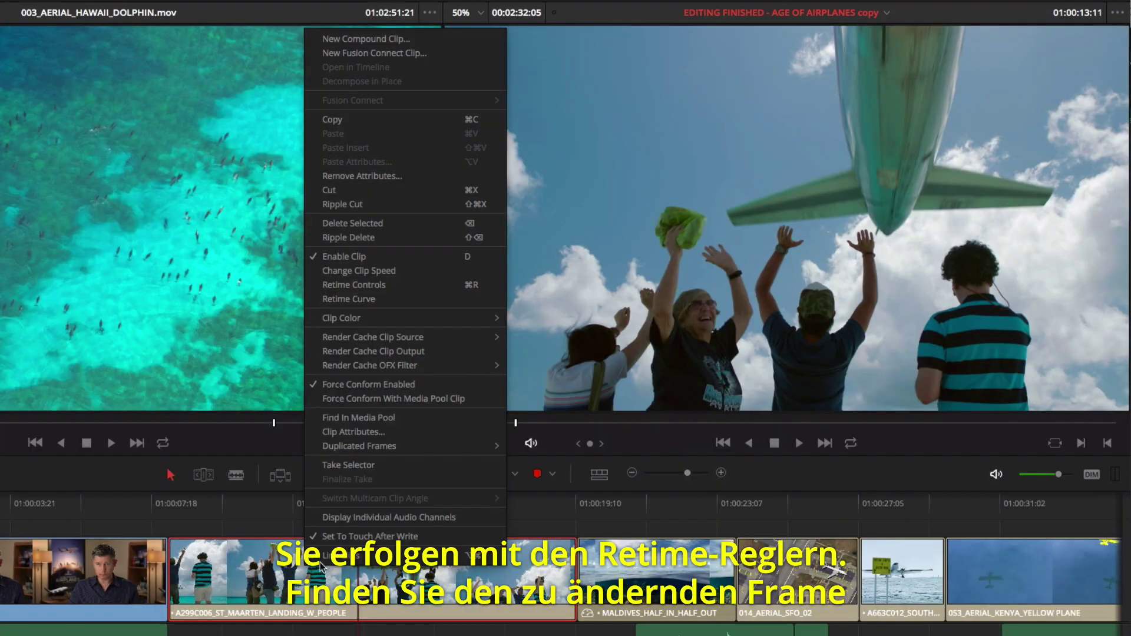
left_click(376, 285)
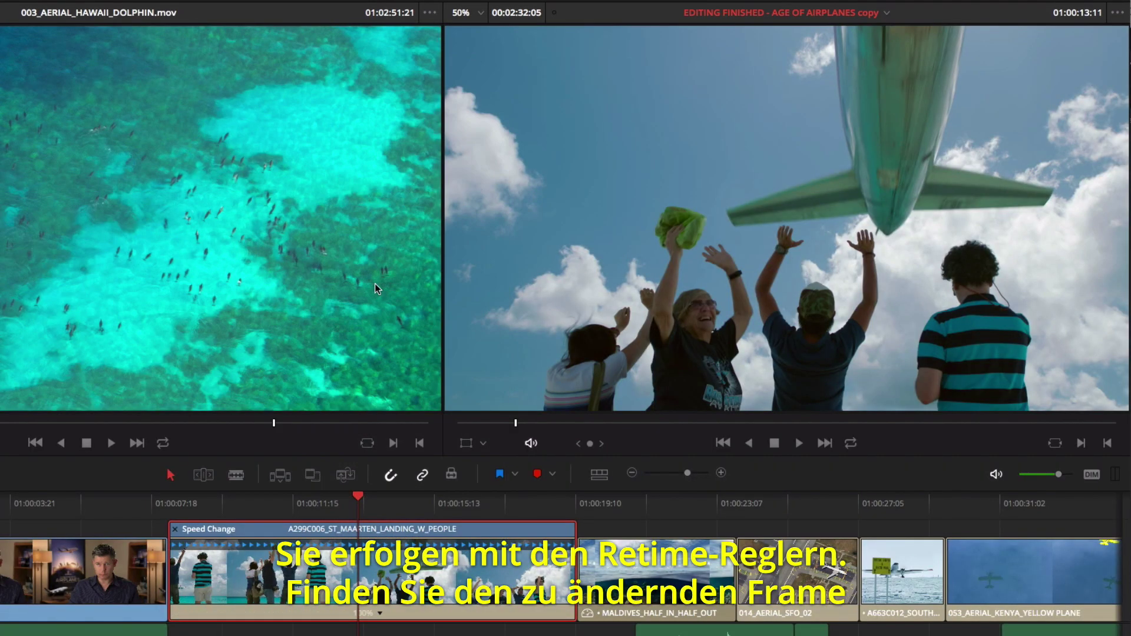
- Add a speed point about a third of the way into the A299C006_ST_MAARTEN_LANDING_W_PEOPLE clip
left_click_drag(184, 500, 308, 517)
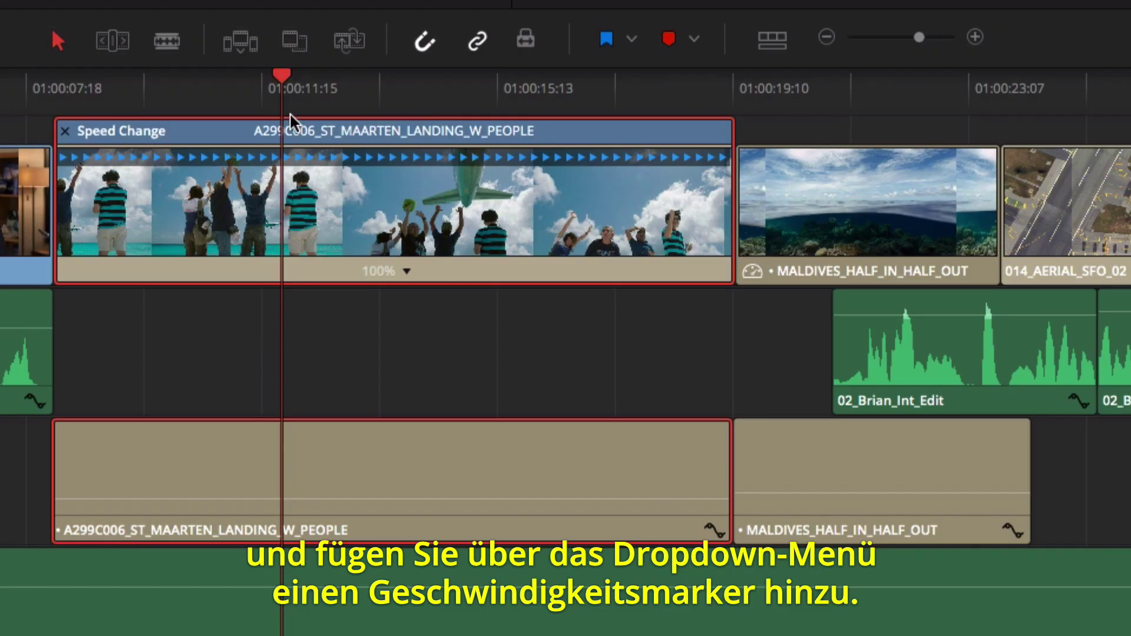
left_click(406, 271)
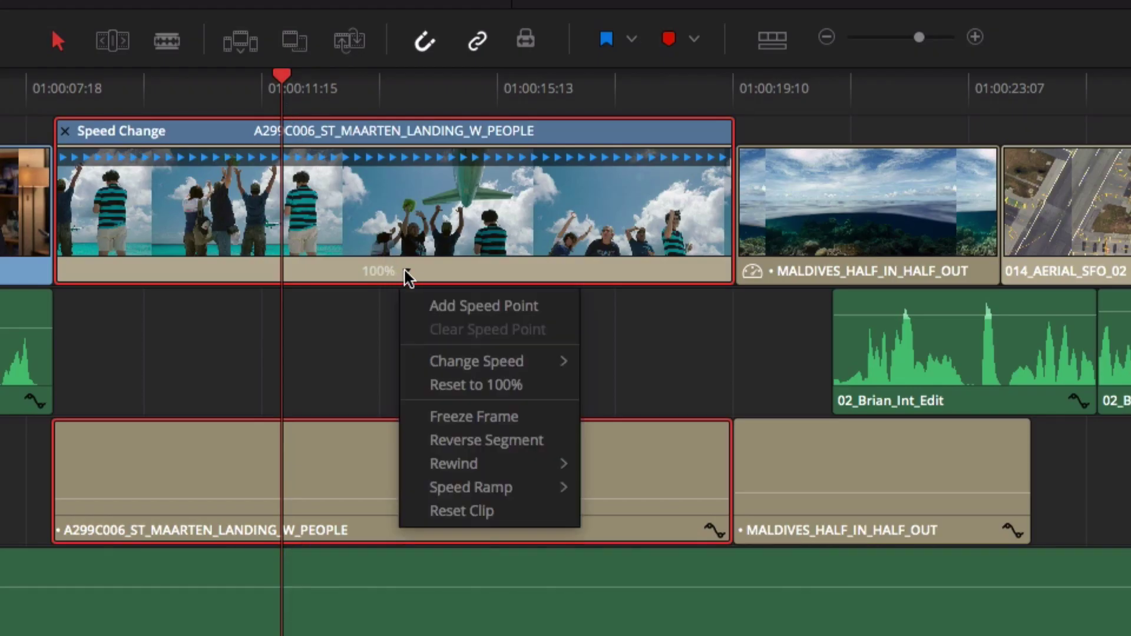
left_click(474, 307)
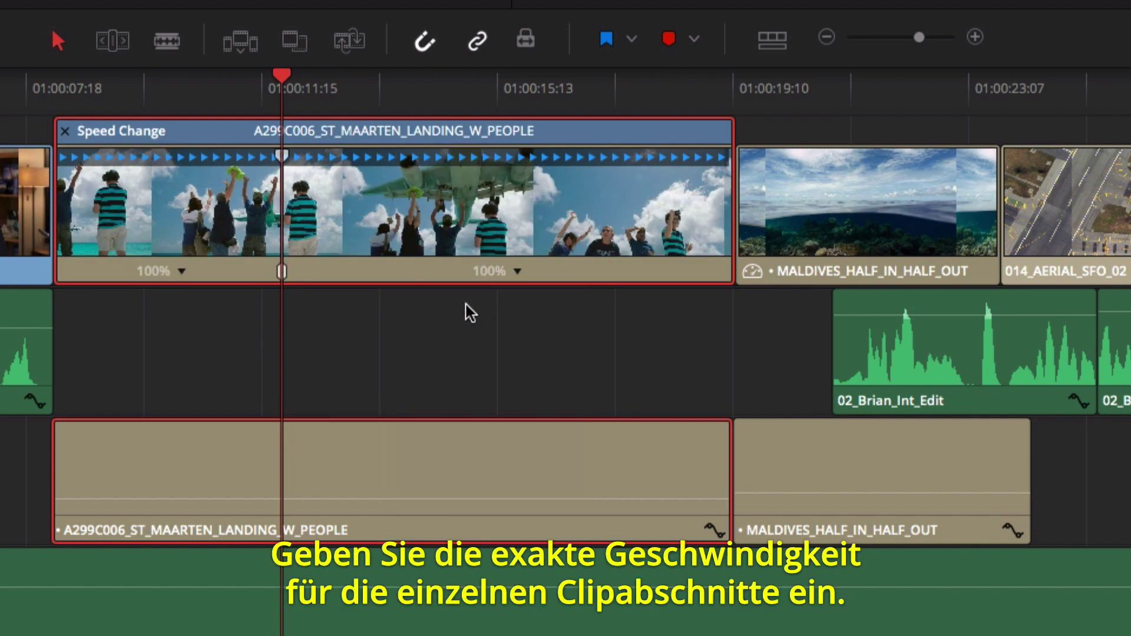
- In Trim Edit Mode, change the speed of the segment before the speed point to 200% so the timeline ripples
left_click(120, 46)
left_click(182, 272)
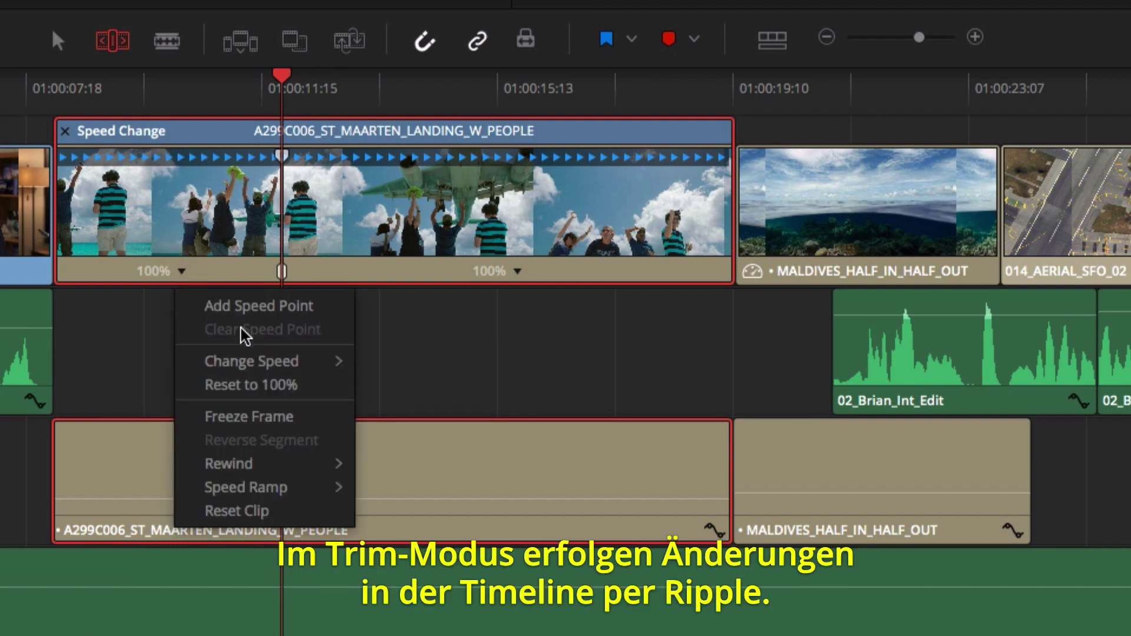
left_click(445, 552)
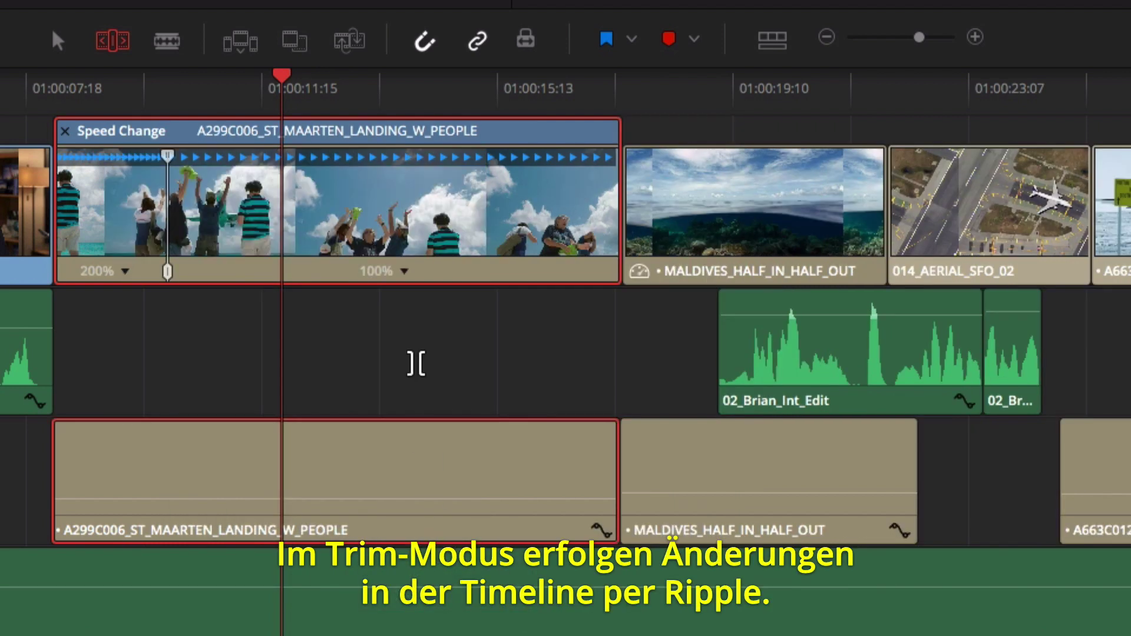
- Change the speed of the segment after the speed point to 50% and play the clip from its start
left_click(404, 271)
mouse_move(445, 369)
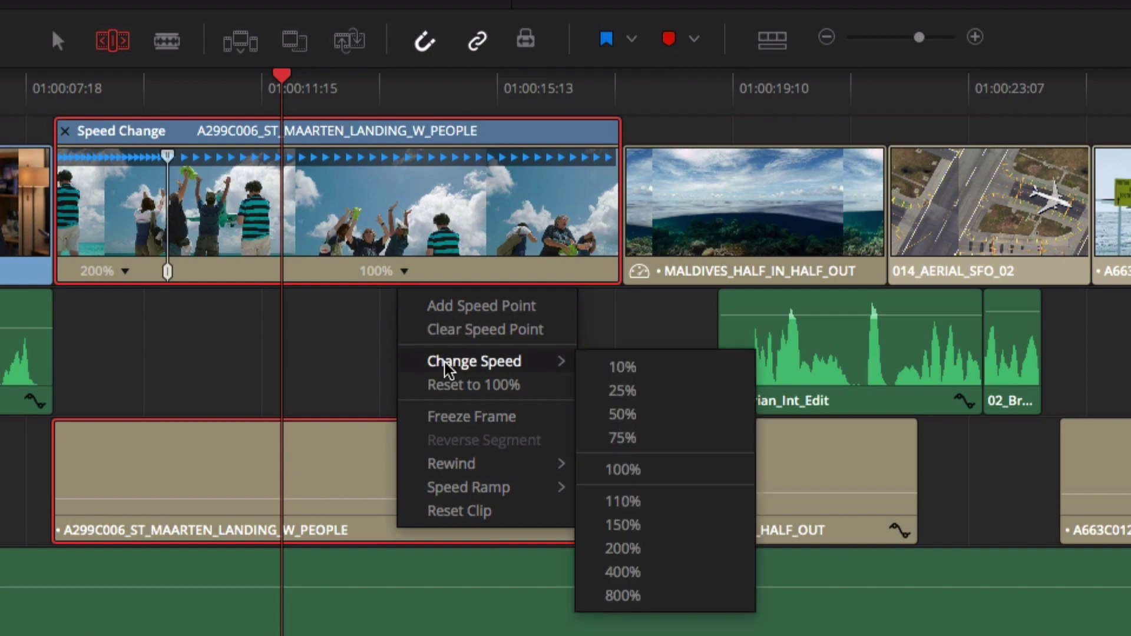
left_click(633, 417)
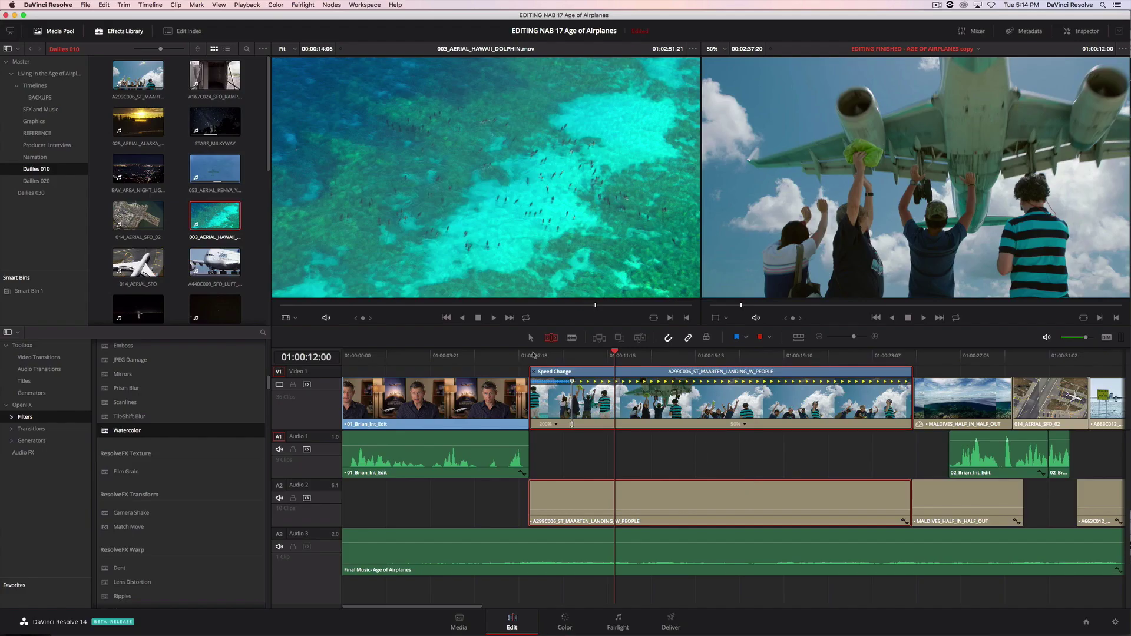
left_click(534, 354)
key("space")
key("space")
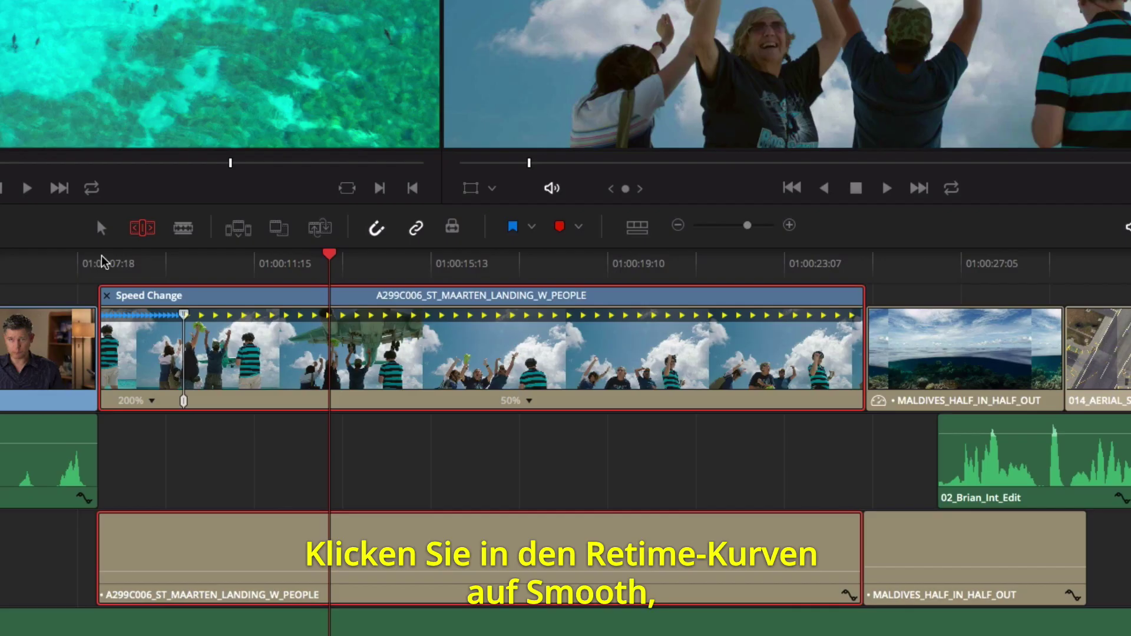
- Display the retime curve of the A299C006_ST_MAARTEN_LANDING_W_PEOPLE clip and smooth the curve at the speed point
right_click(589, 397)
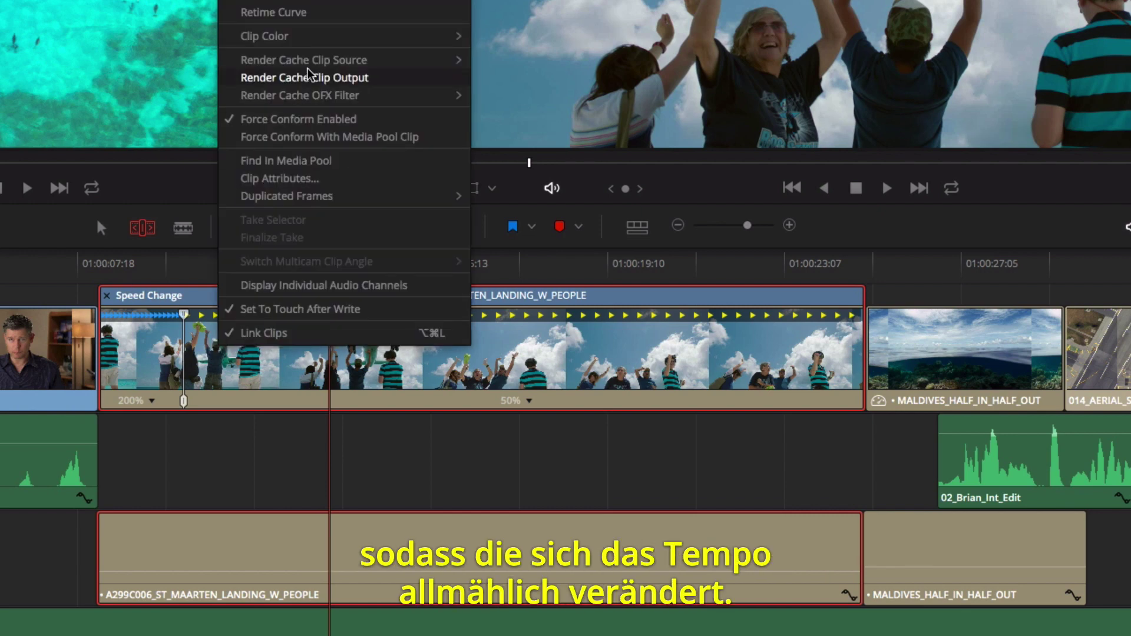
left_click(303, 13)
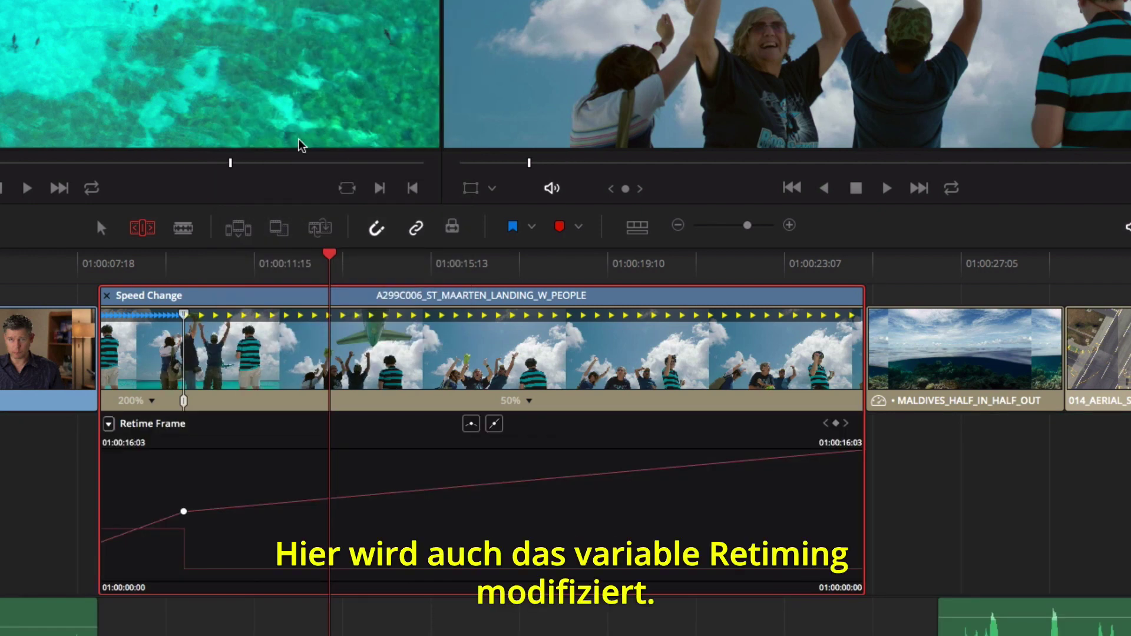
left_click(183, 512)
left_click(472, 423)
- Widen the speed point's ease and reshape the Retime Speed curve on both sides of the point
left_click_drag(249, 512, 246, 512)
left_click_drag(365, 567, 331, 554)
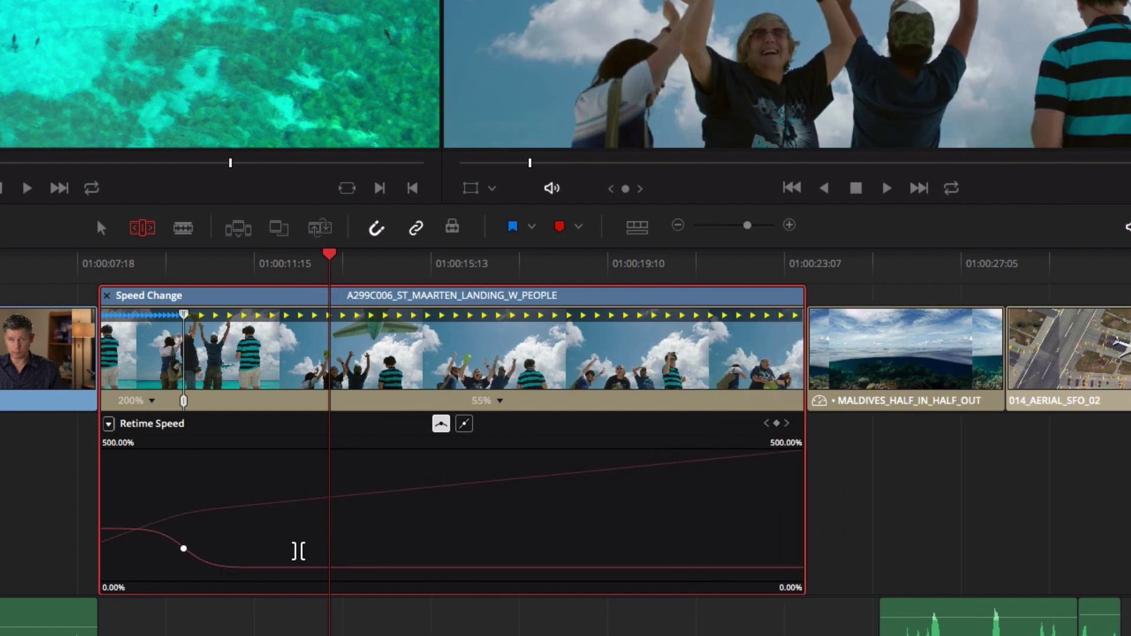
left_click_drag(131, 528, 136, 507)
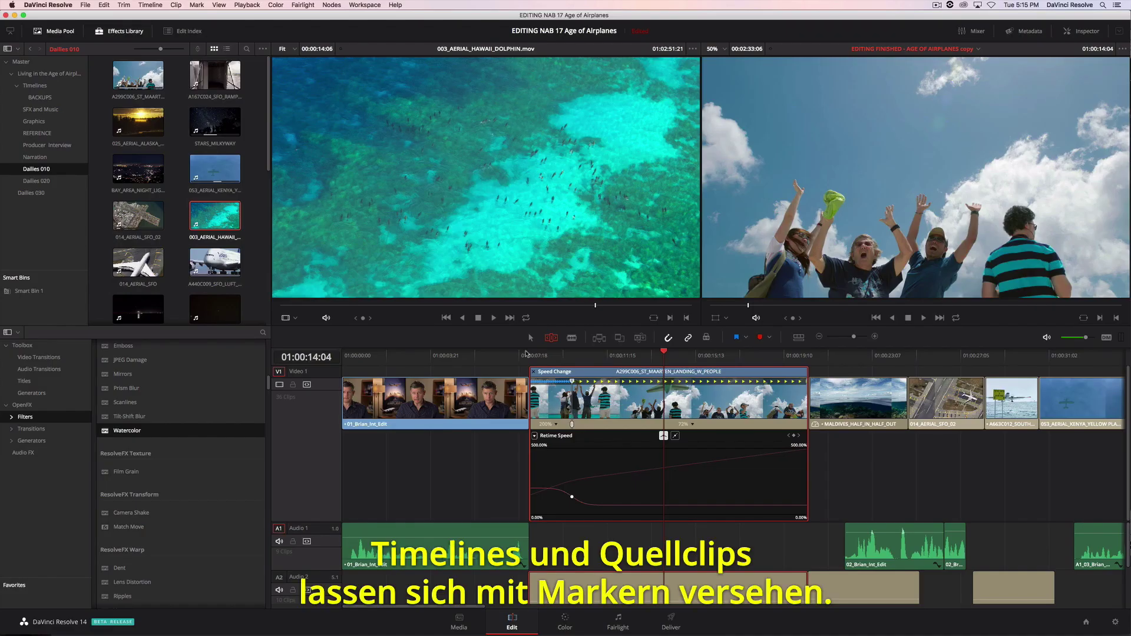
- Load the BAY_AREA_NIGHT_LIGHTS clip, show the bin as a list and select the clip's Needs SFX marker
left_click(140, 176)
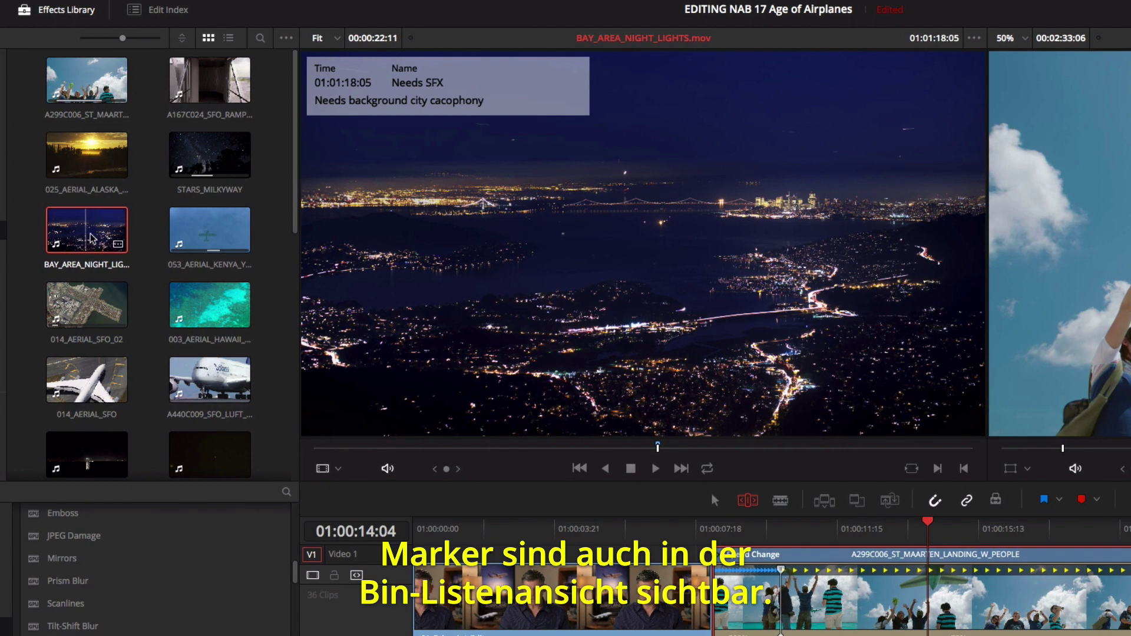
left_click(228, 39)
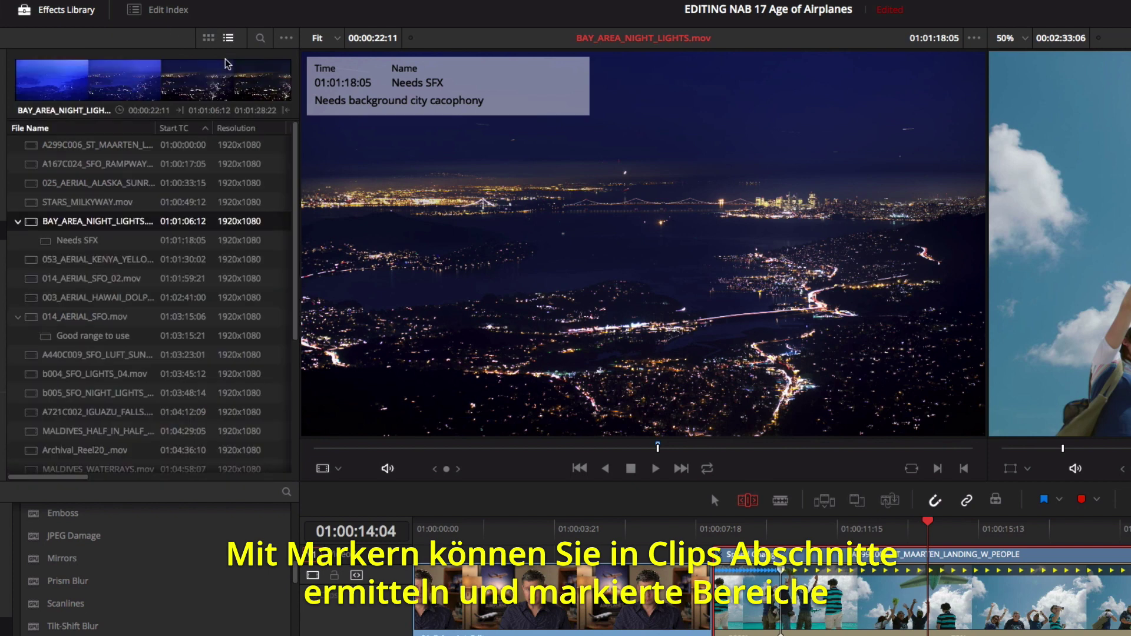
left_click(120, 242)
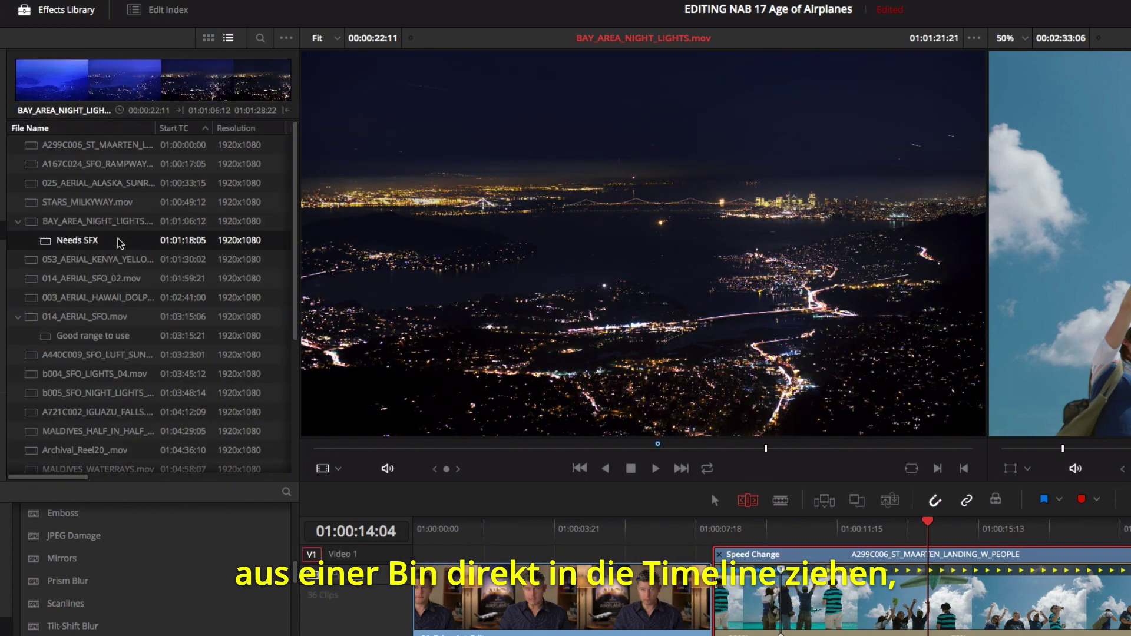
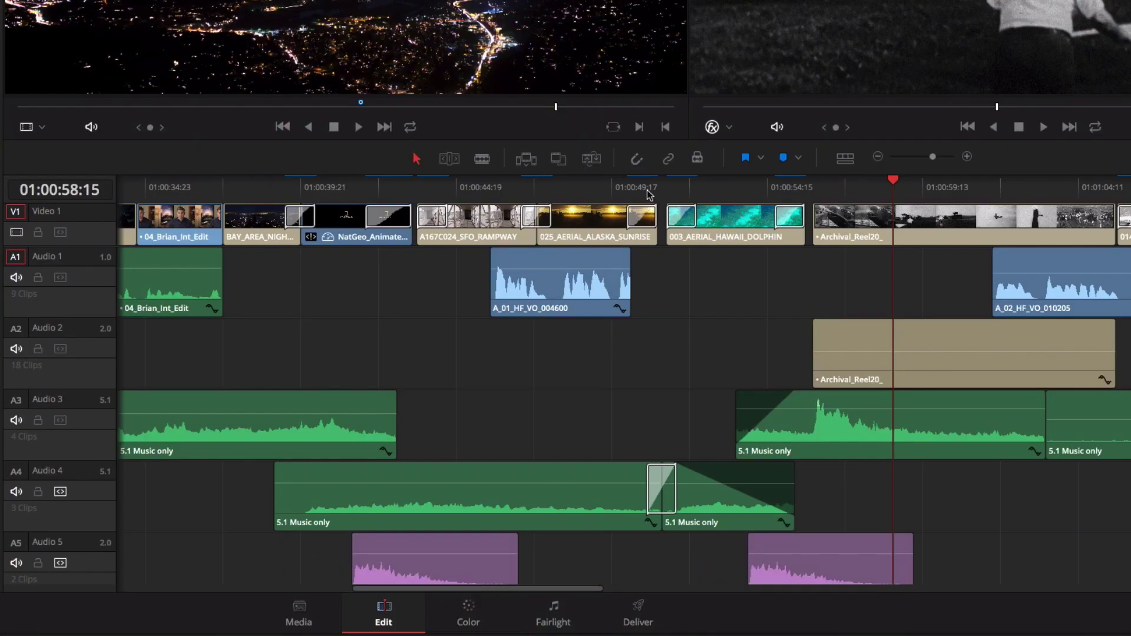
- Extend the end of the A_01_HF_VO_004600 audio clip to the playhead at 01:00:50:20
left_click(647, 188)
left_click(967, 157)
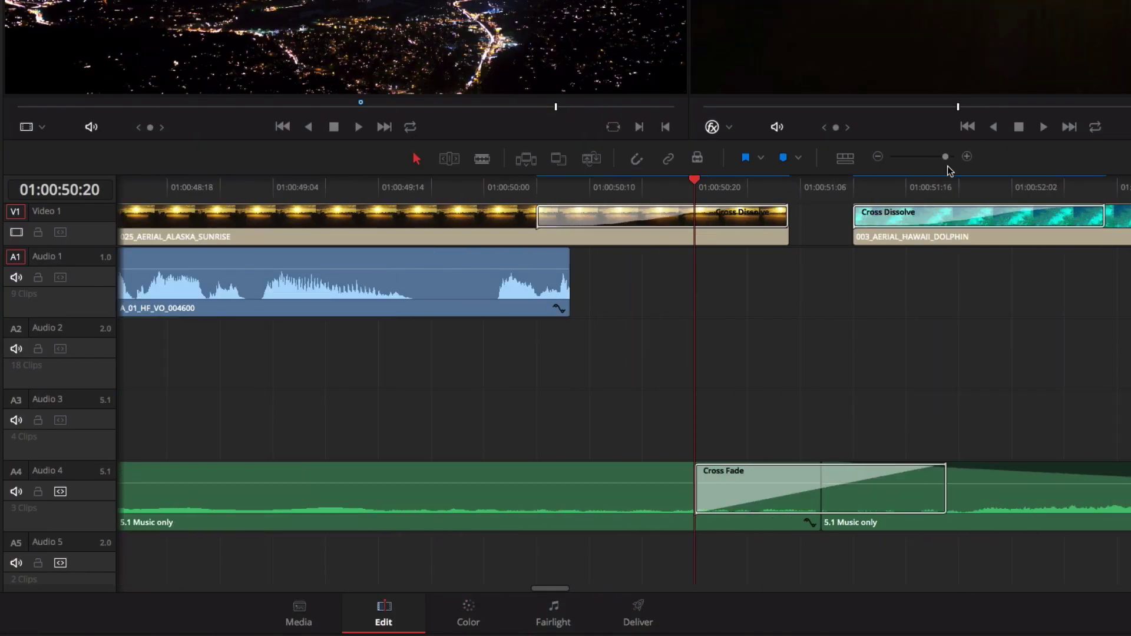
left_click_drag(573, 284, 681, 286)
- Raise the volume of the Archival_Reel20_ audio clip on Audio 2 to about 9.01
left_click(878, 158)
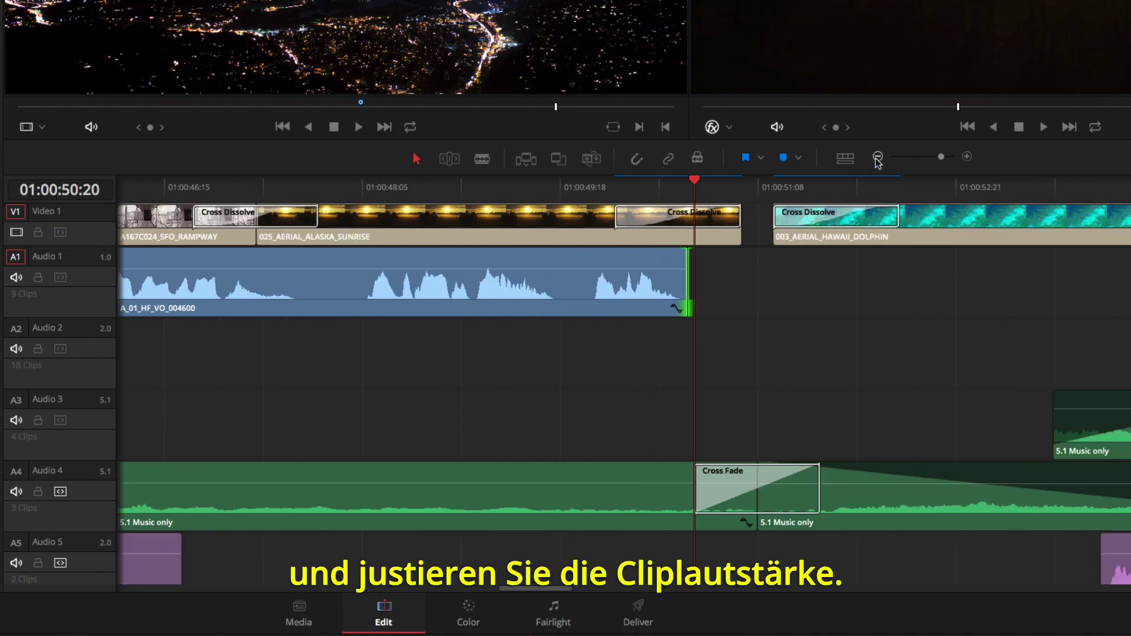
left_click(877, 157)
left_click(877, 158)
mouse_move(896, 333)
left_mouse_down()
mouse_move(901, 360)
mouse_move(892, 332)
left_mouse_up()
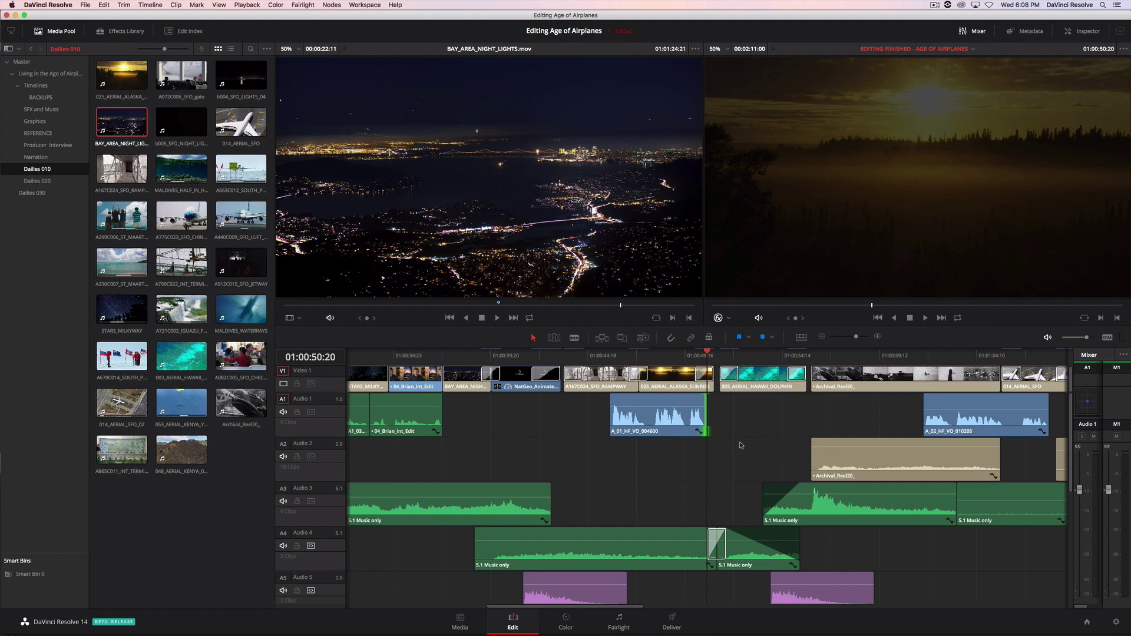
- Play the timeline from 01:00:45:20 and widen the audio mixer to show the channel strips for Audio 1 to 6
left_click(609, 356)
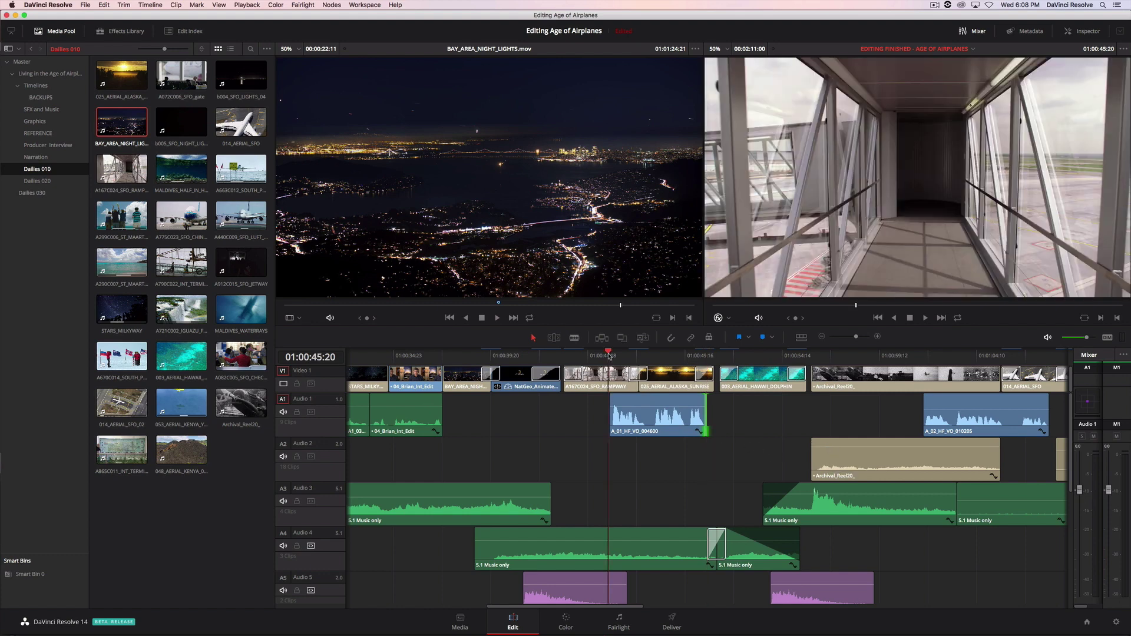
key("space")
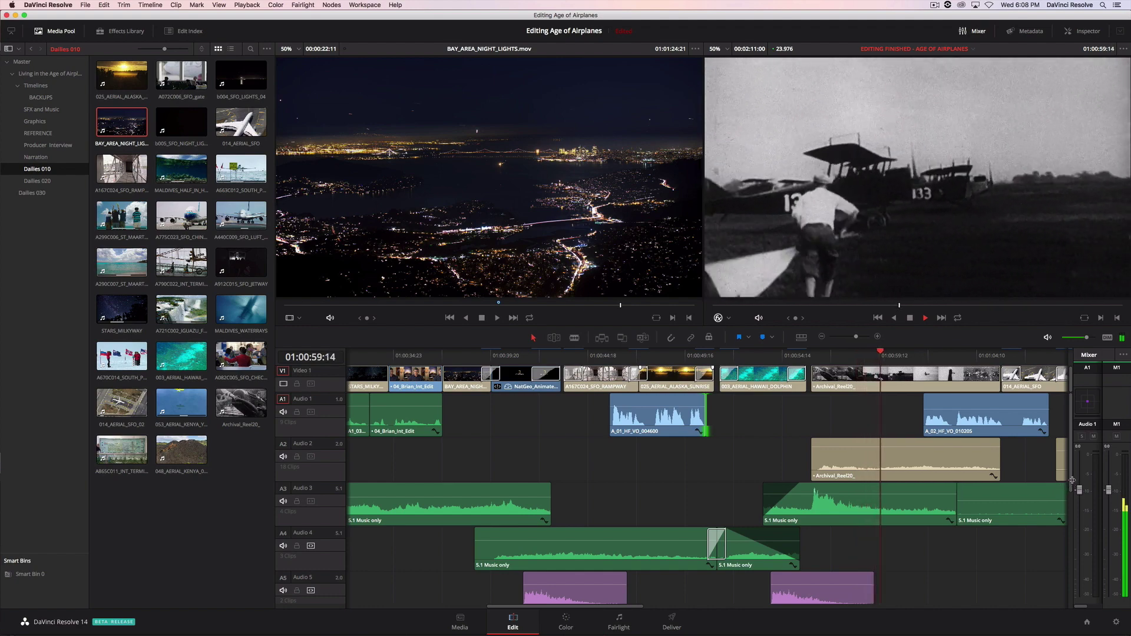
left_click_drag(1072, 480, 913, 487)
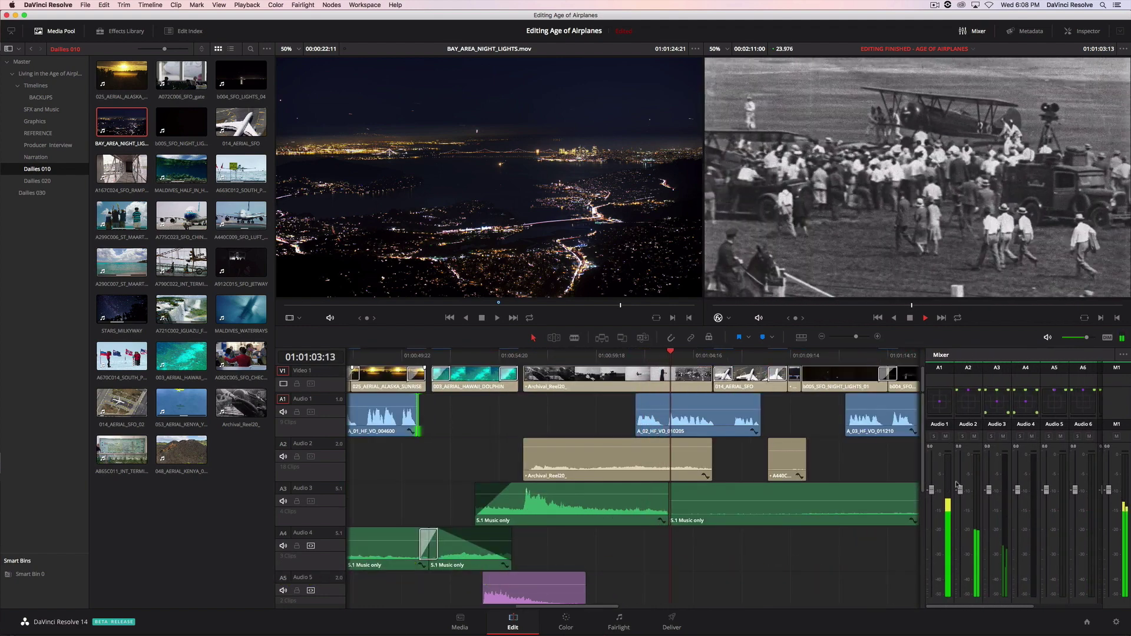
- Pan Audio 3 toward the front left in its surround panner and close the Audio Pan window
double_click(1000, 406)
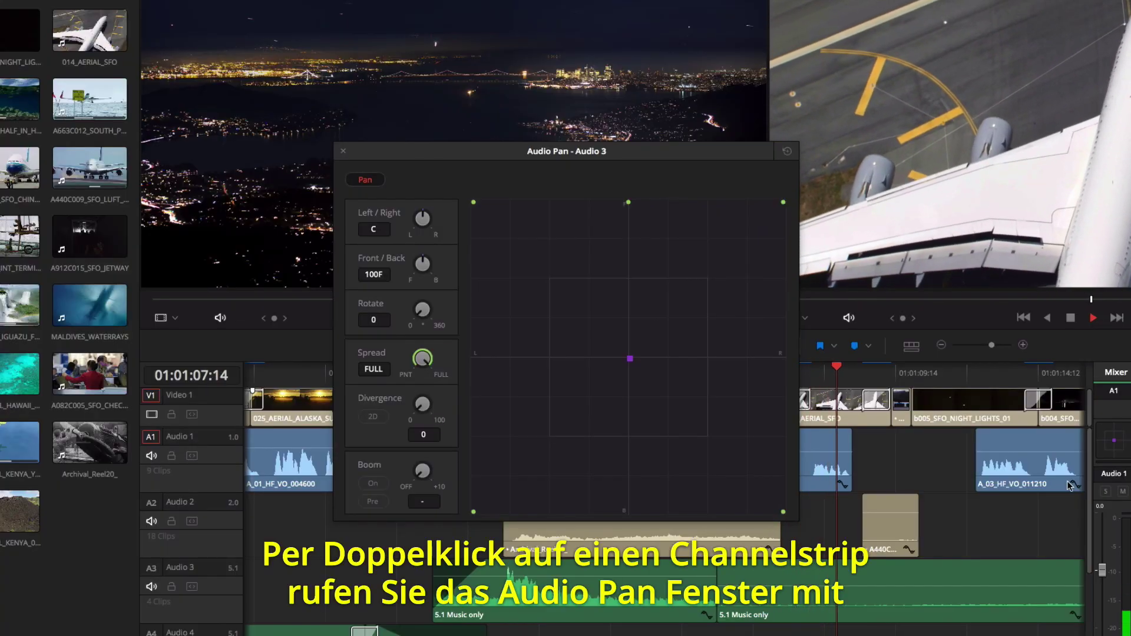
left_click_drag(630, 359, 578, 302)
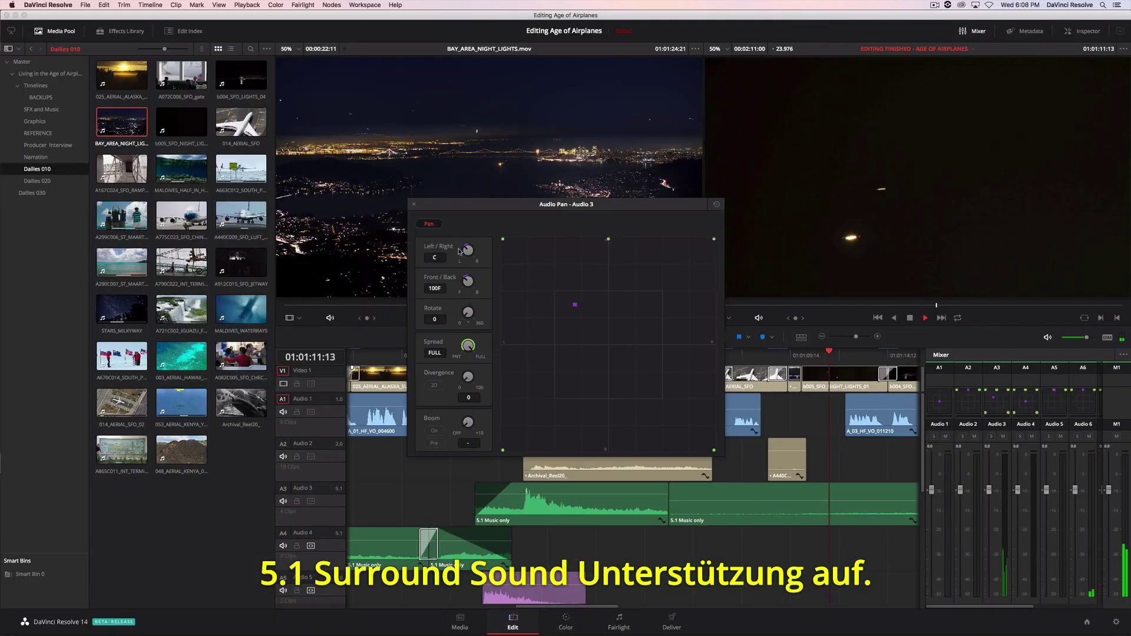
left_click(414, 205)
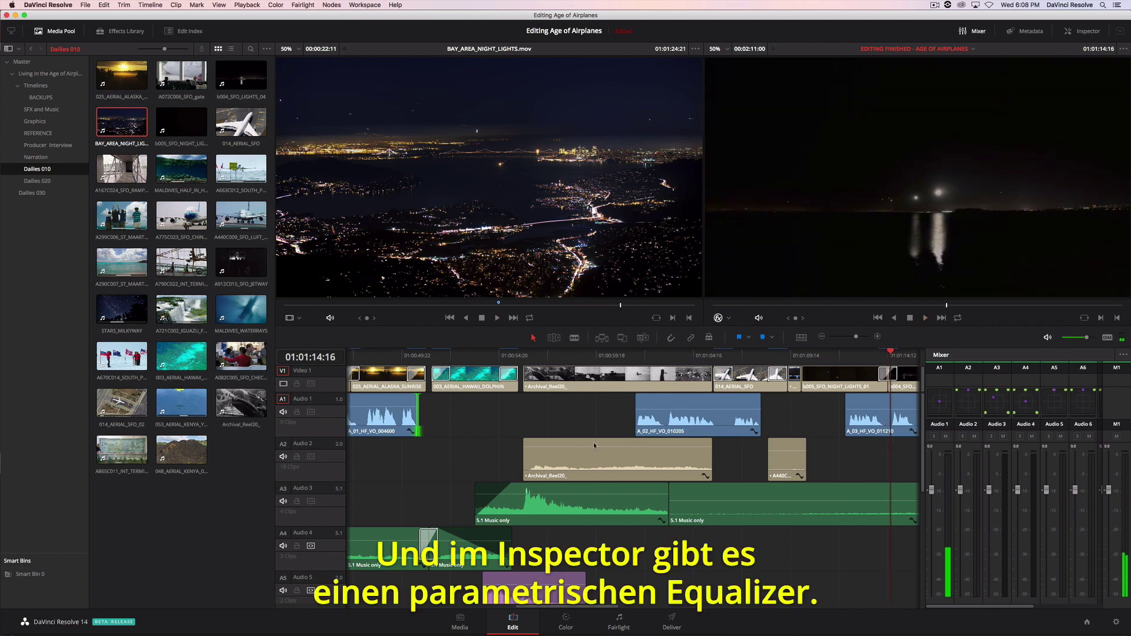
- Boost the Archival_Reel20_ audio clip's equalizer: Band 2 by +7.6 at 466 and Band 3 by +6.7 at 3k87
left_click(607, 462)
left_click(1084, 31)
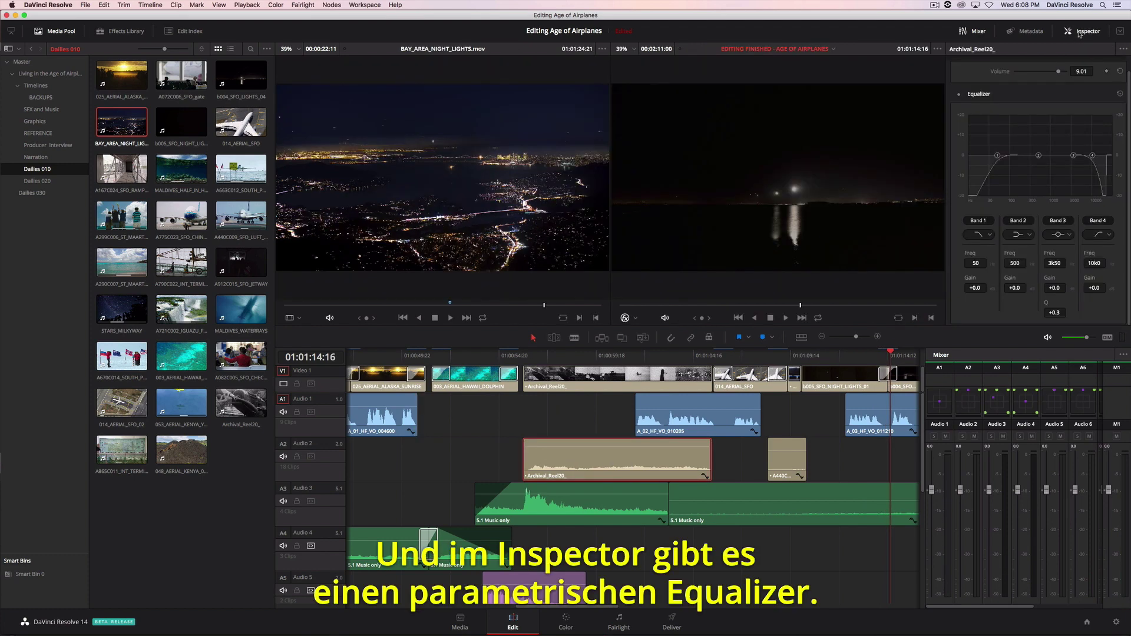
left_click_drag(1038, 146, 1038, 140)
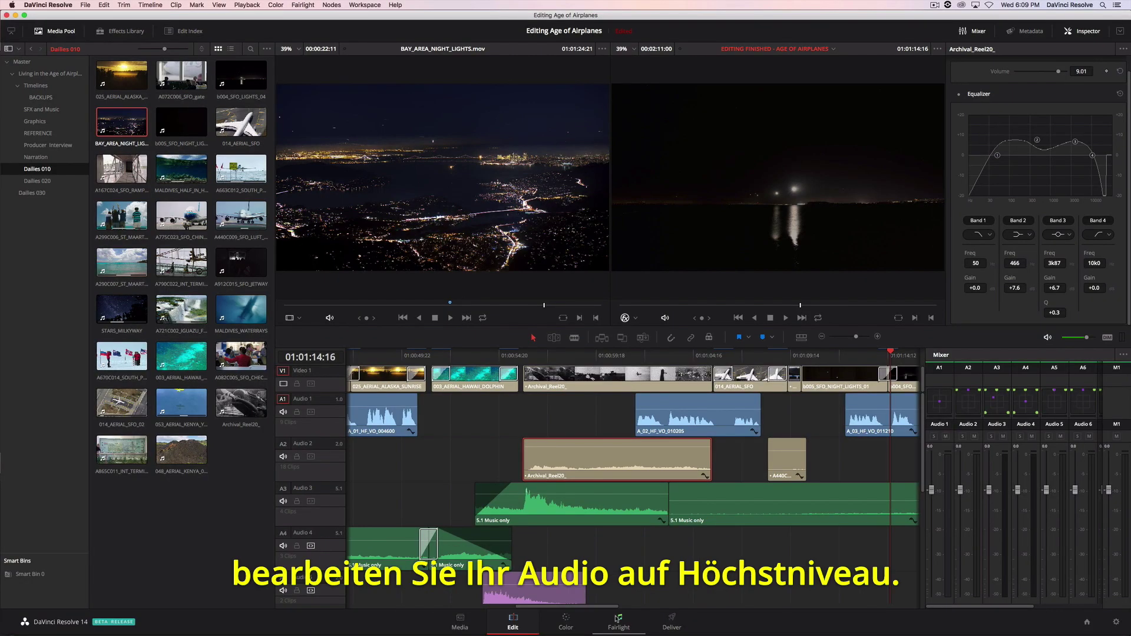
- Switch to the Fairlight page, play the timeline and increase the height of the audio tracks
left_click(617, 619)
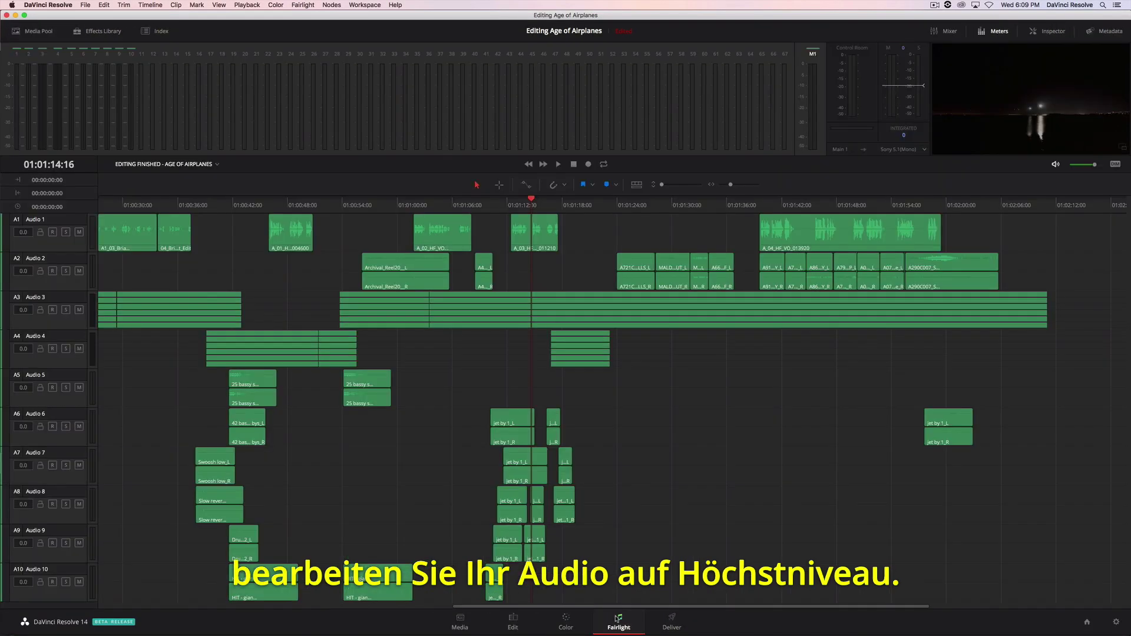
key("space")
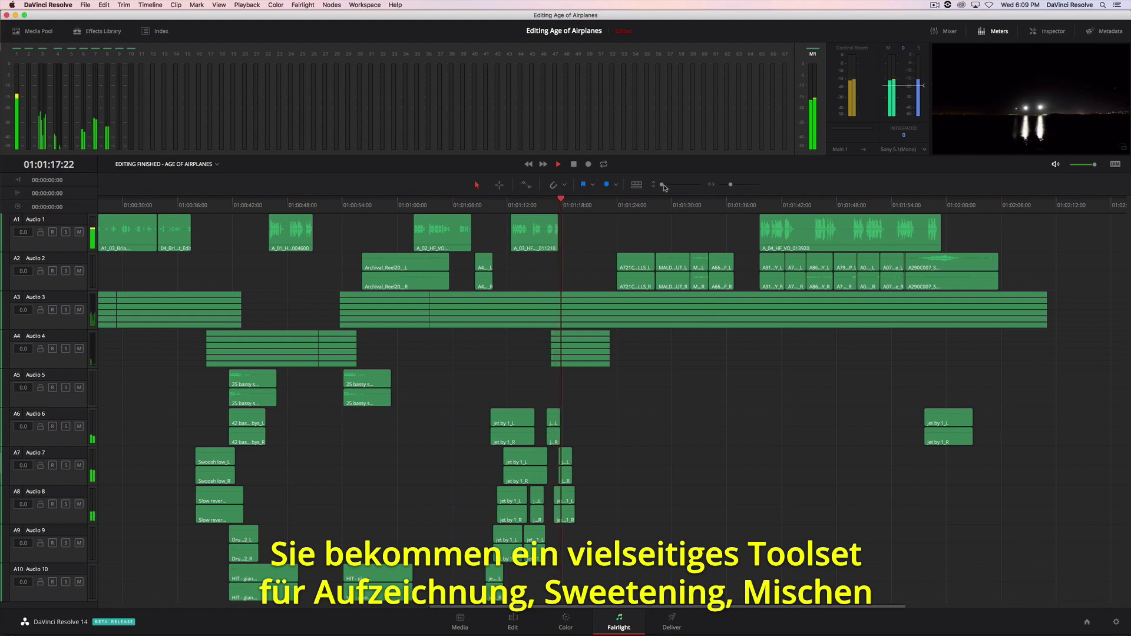
left_click_drag(662, 185, 732, 187)
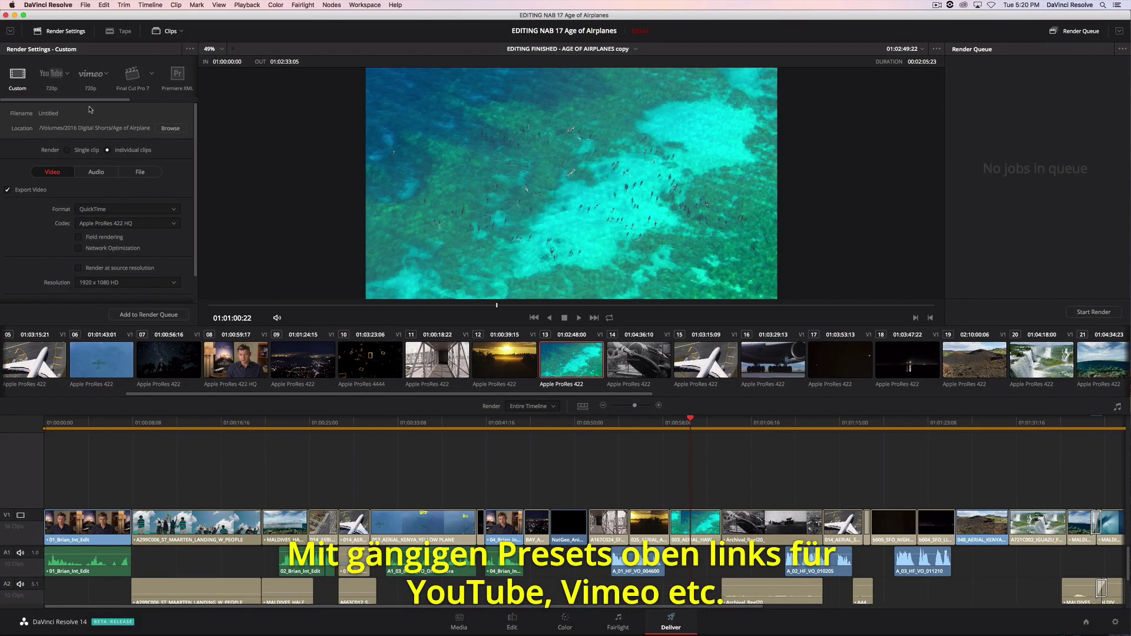
- Look through the render presets and choose the Vimeo preset at 1080p
left_click_drag(90, 103, 139, 102)
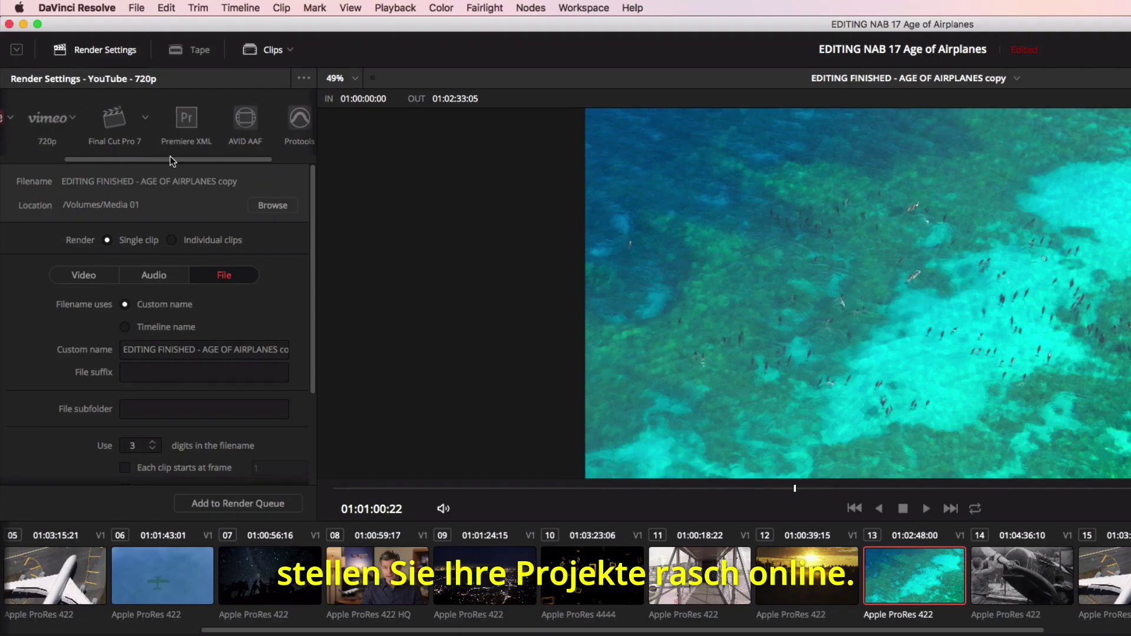
left_click_drag(107, 98, 68, 103)
left_click(169, 118)
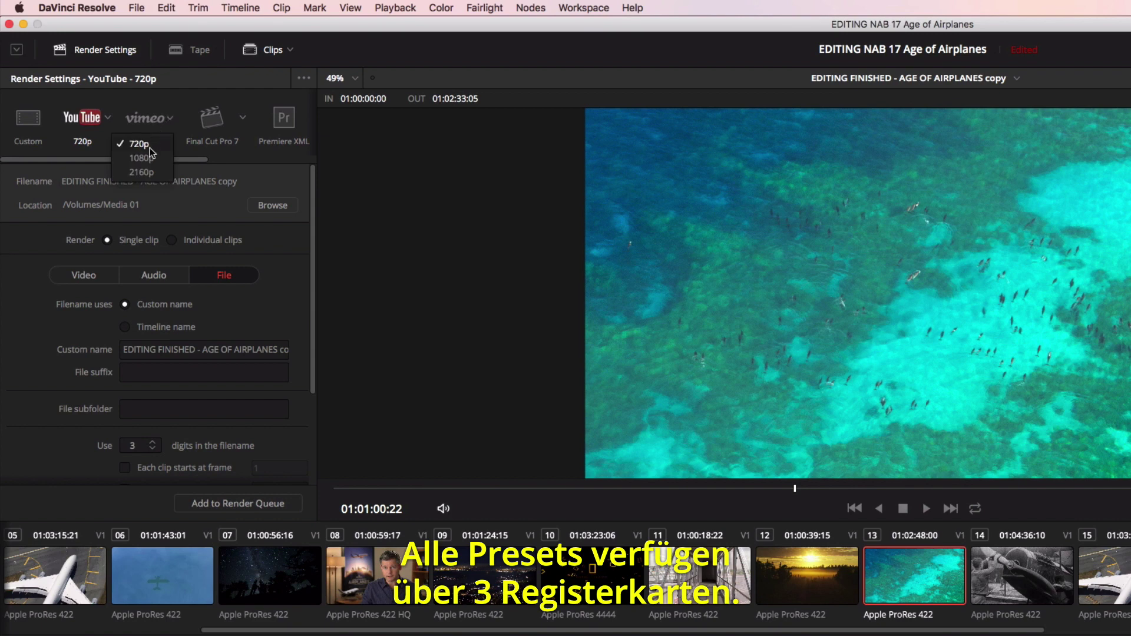
left_click(151, 159)
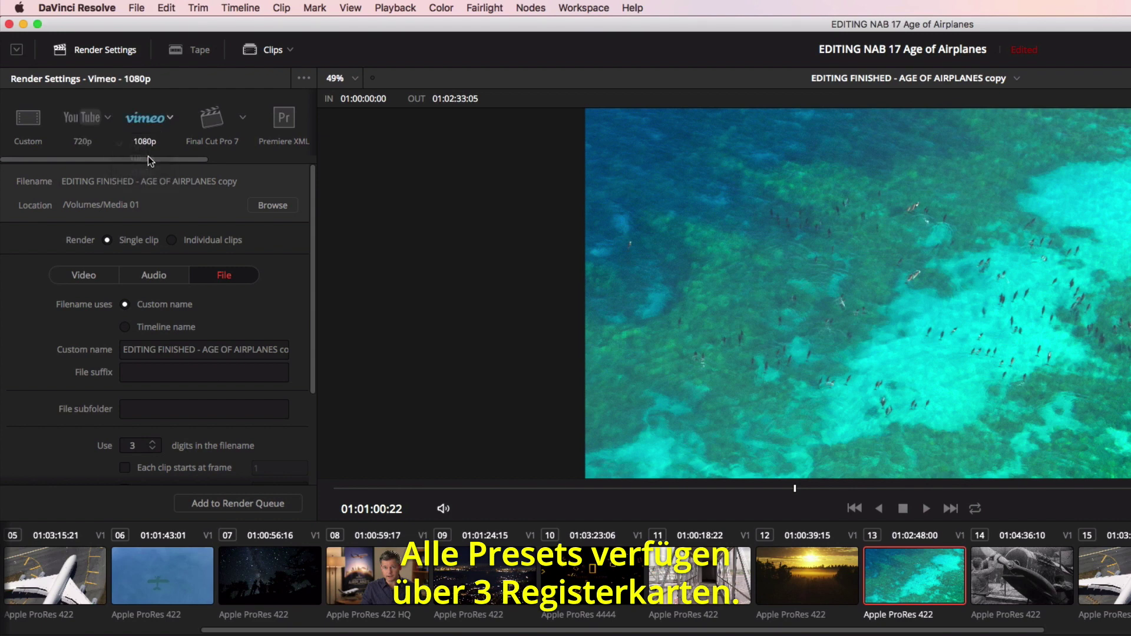
- Review the Vimeo preset's Video, Audio and File settings and add the timeline to the render queue
left_click(102, 279)
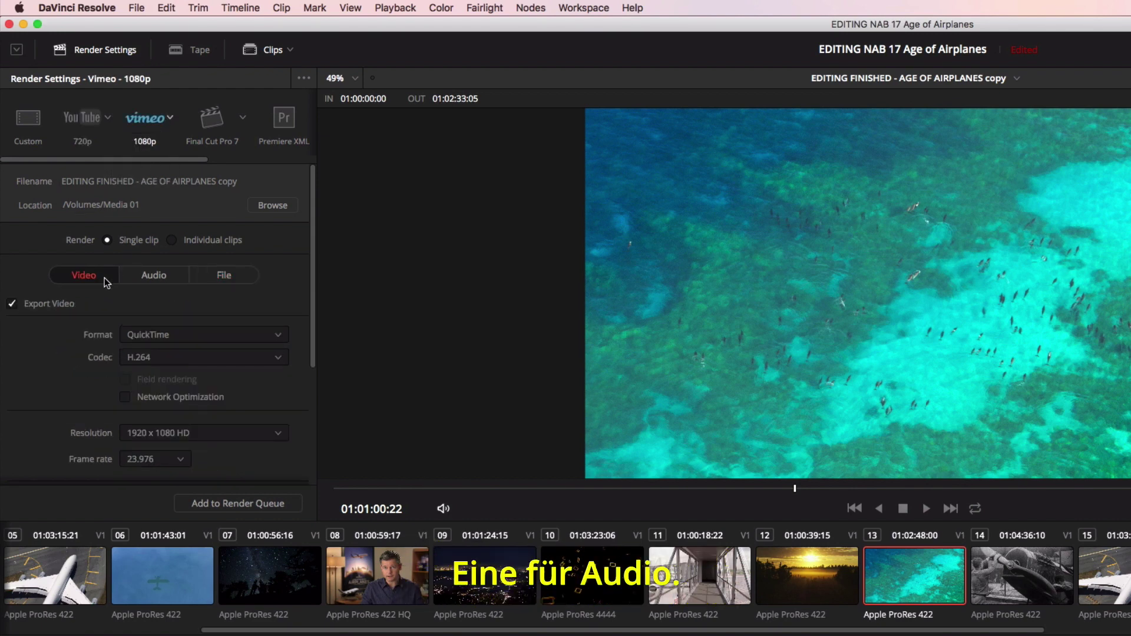
left_click(143, 281)
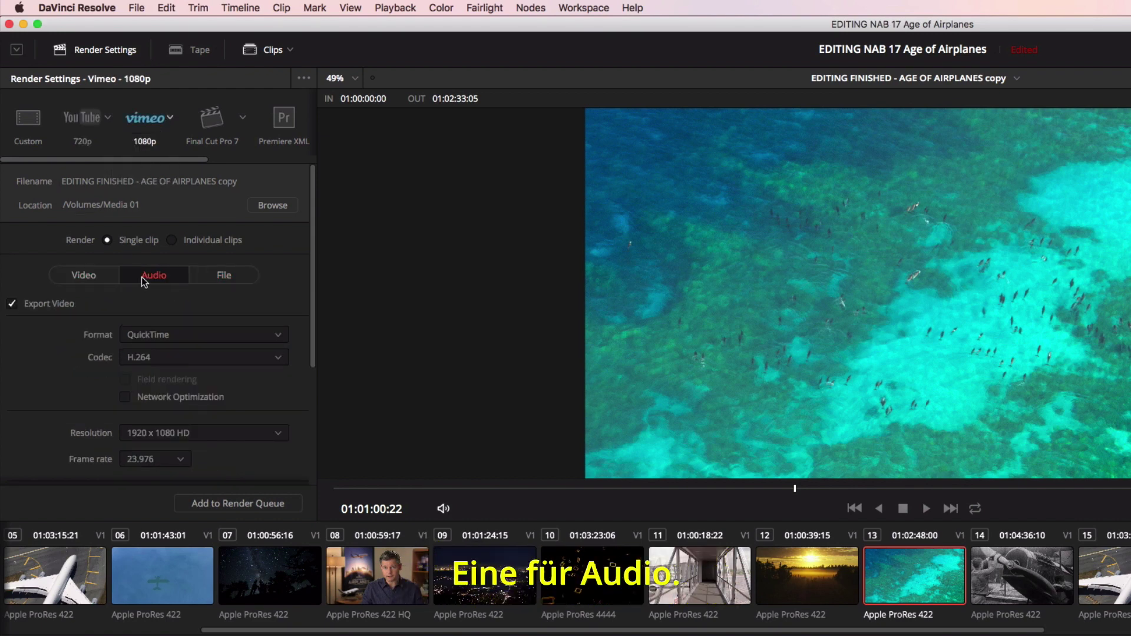
left_click(215, 276)
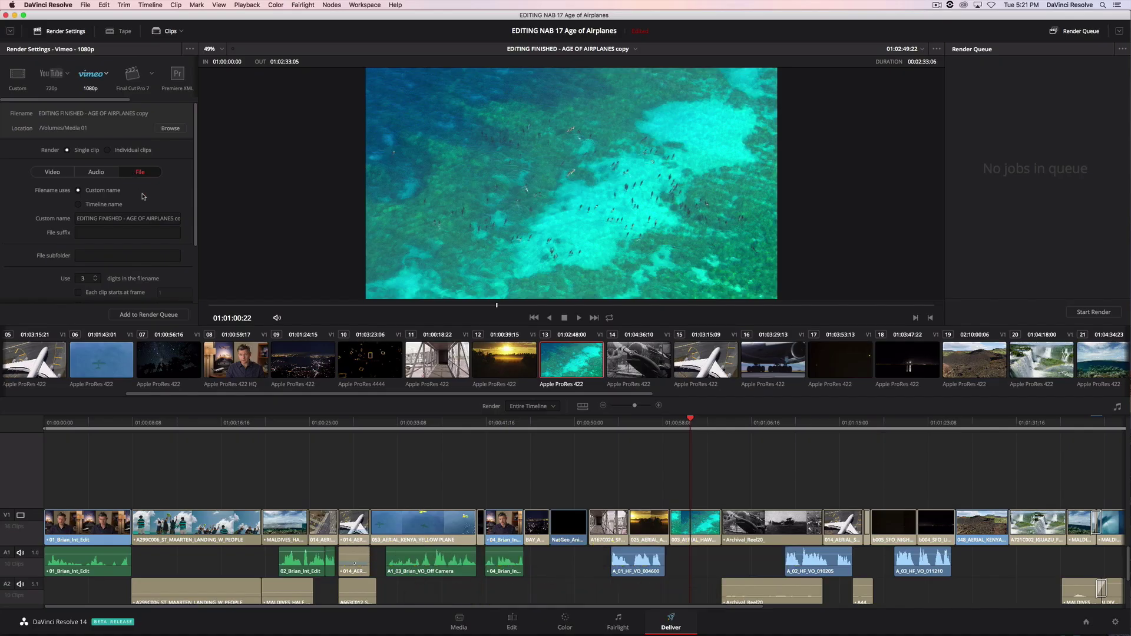
left_click(162, 316)
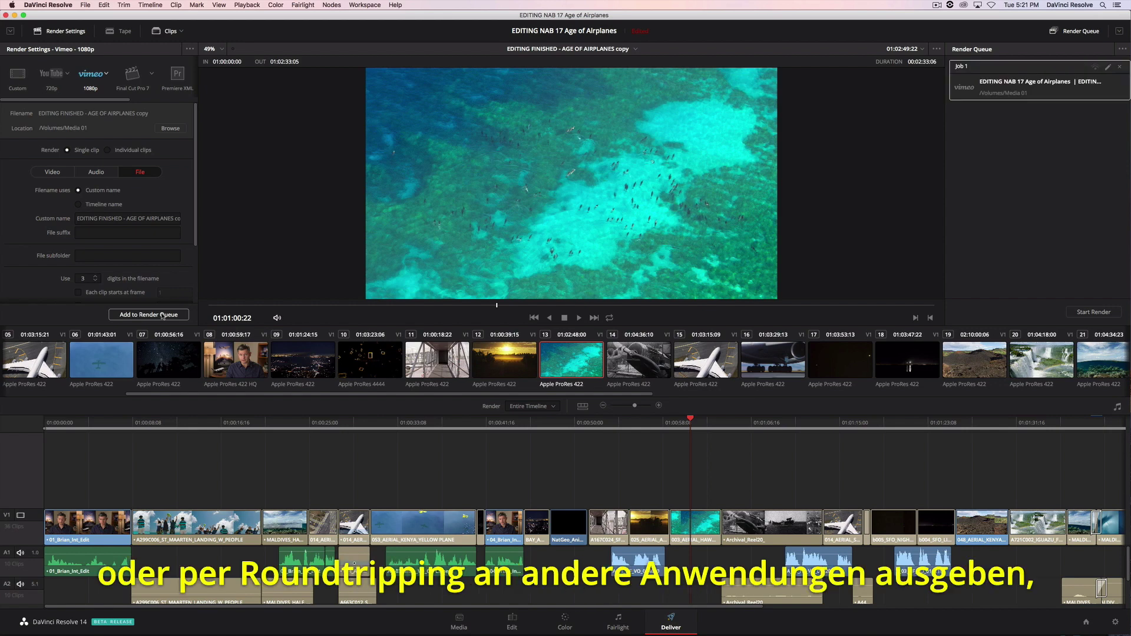